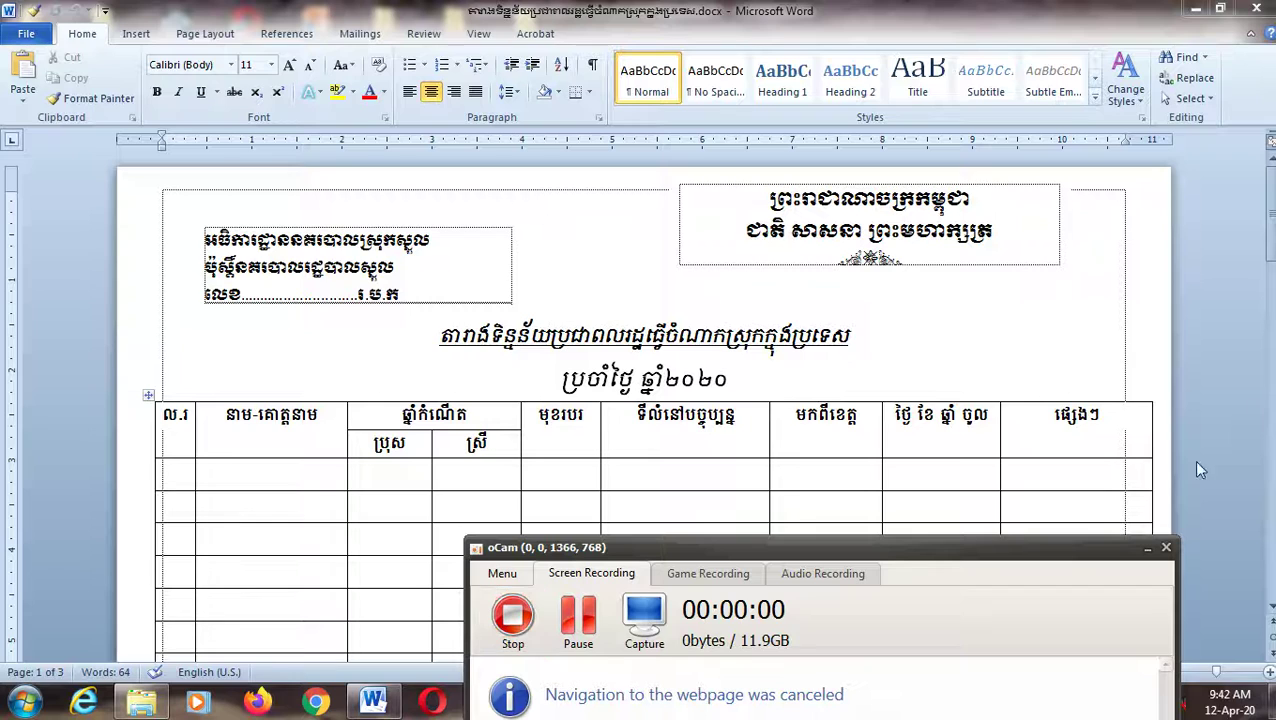
- Select the kingdom header text box and nudge it down one step, then back up
{"action": "left_click", "coordinate": [1148, 547]}
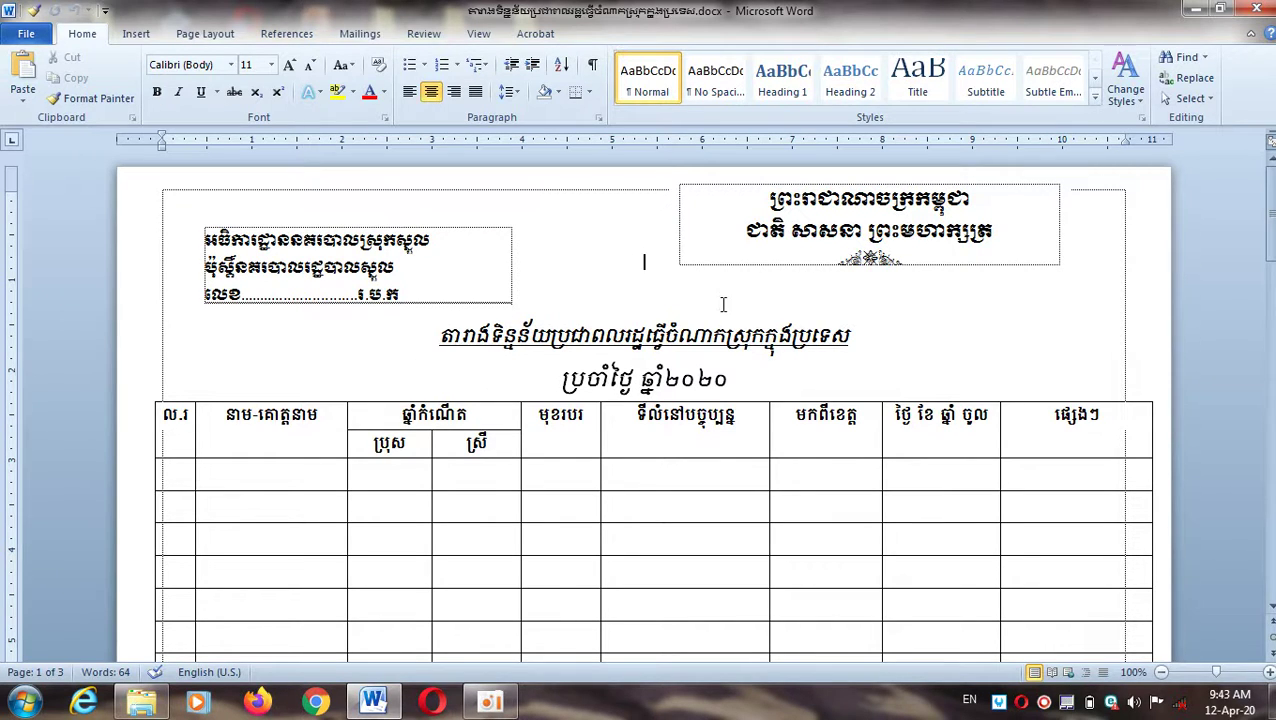
{"action": "left_click", "coordinate": [442, 511]}
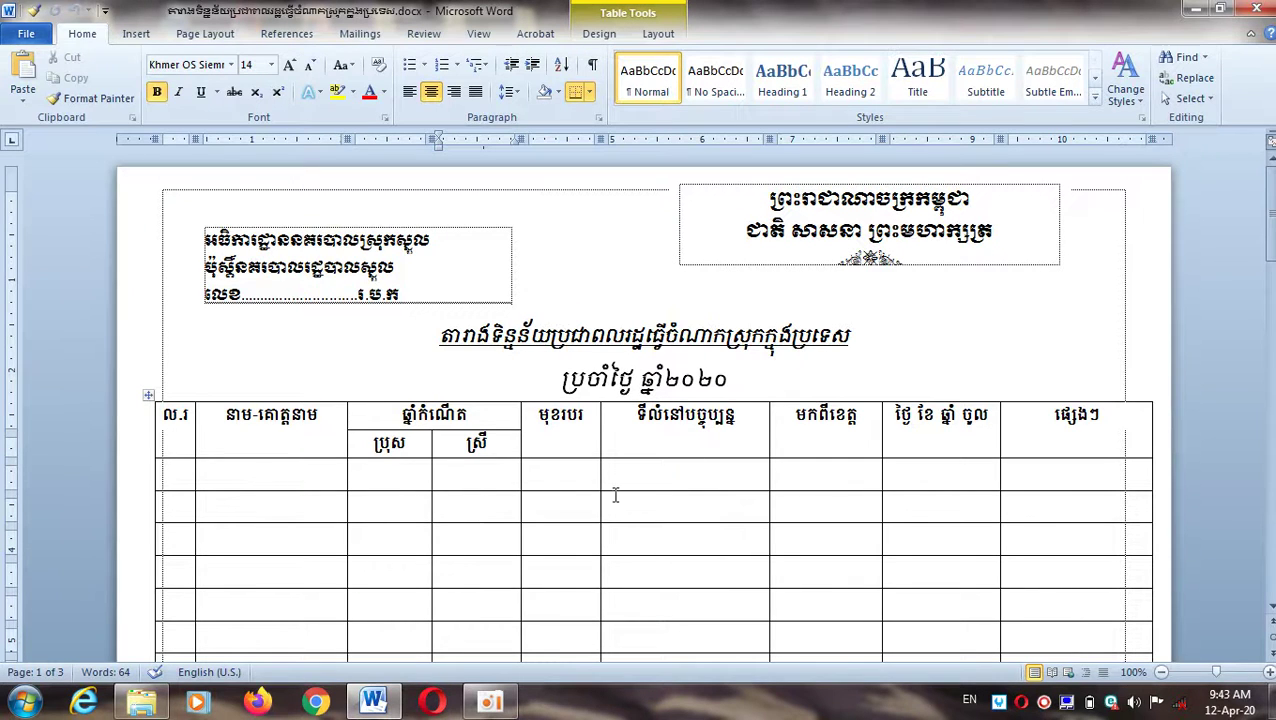
{"action": "left_click", "coordinate": [505, 249]}
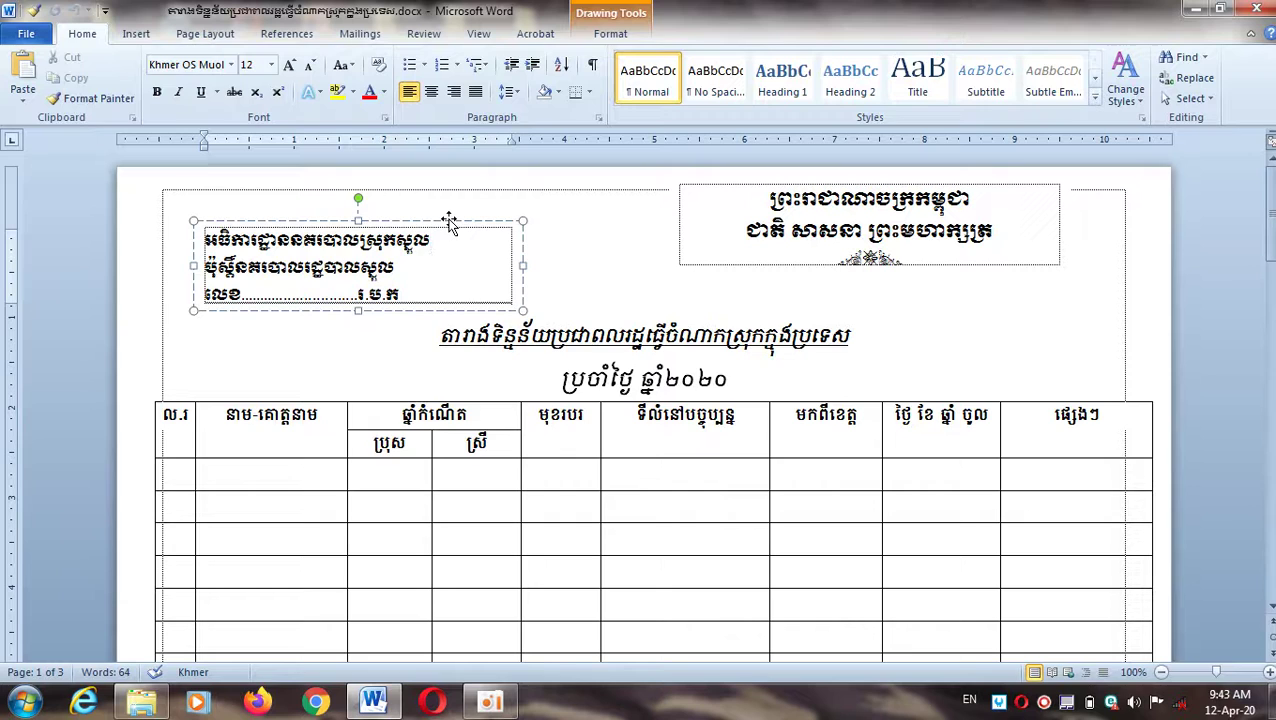
{"action": "left_click", "coordinate": [738, 262]}
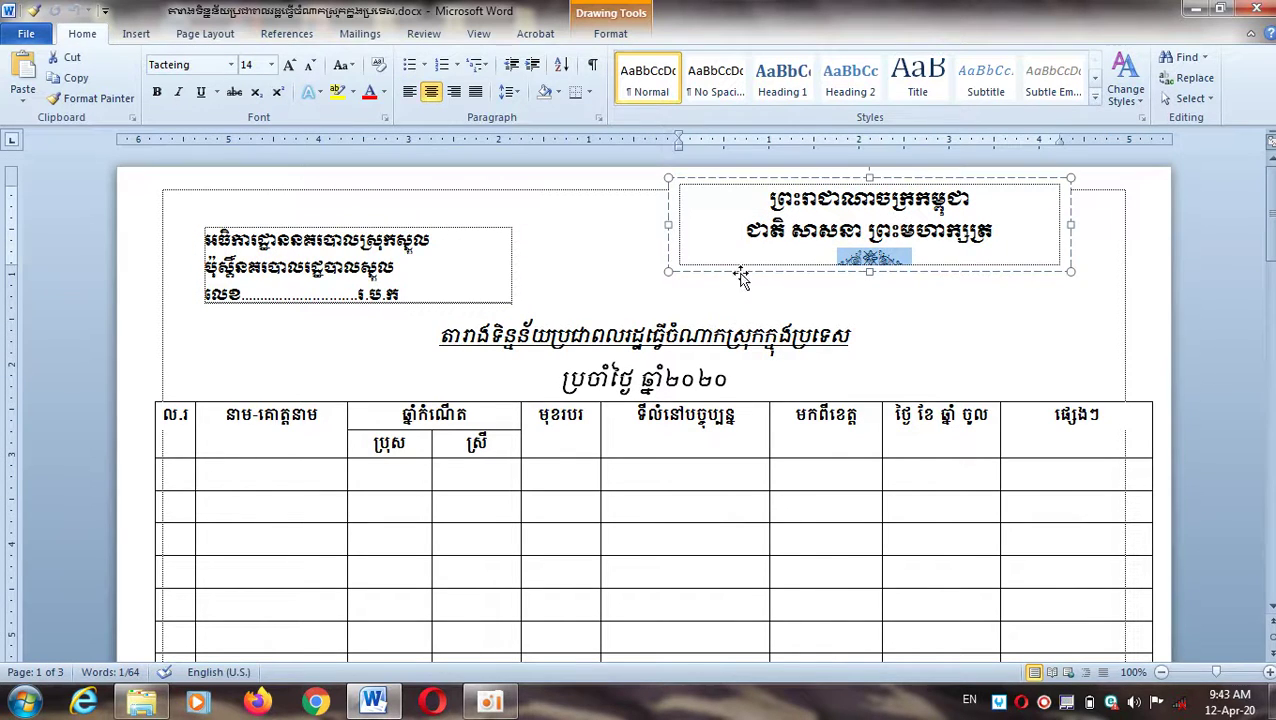
{"action": "key", "text": "Escape"}
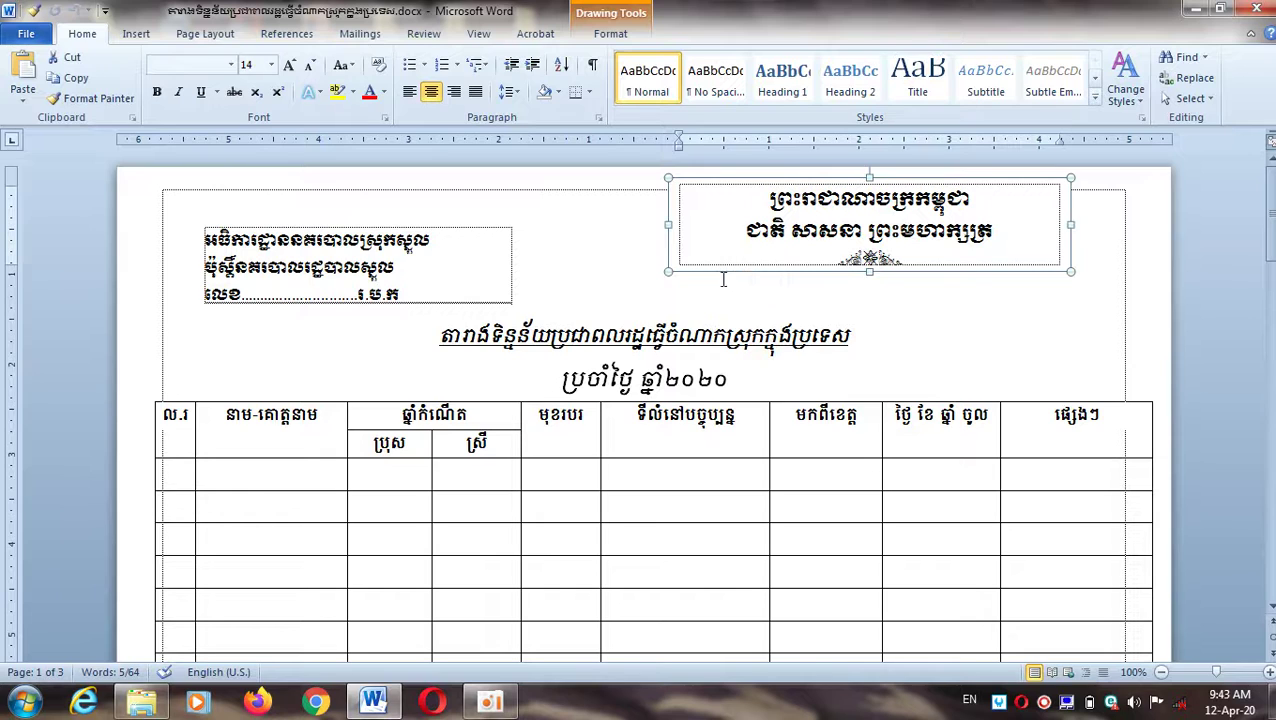
{"action": "left_click", "coordinate": [907, 321]}
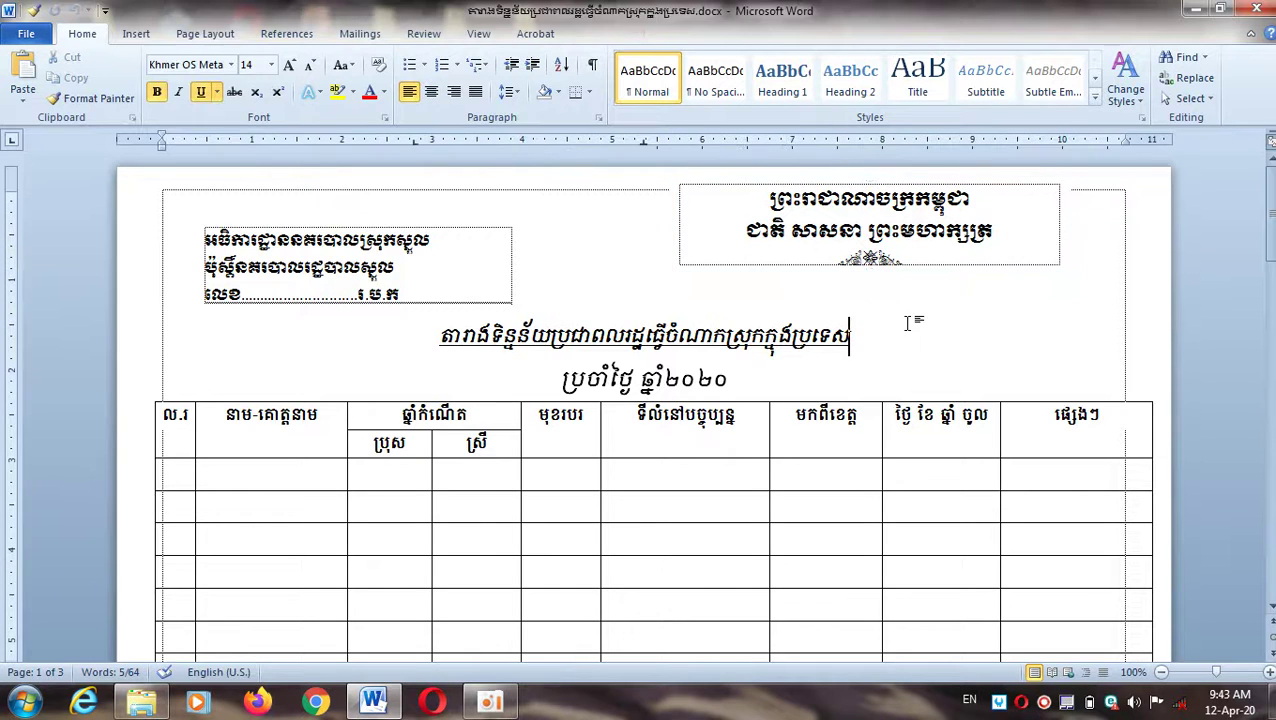
{"action": "left_click", "coordinate": [818, 265]}
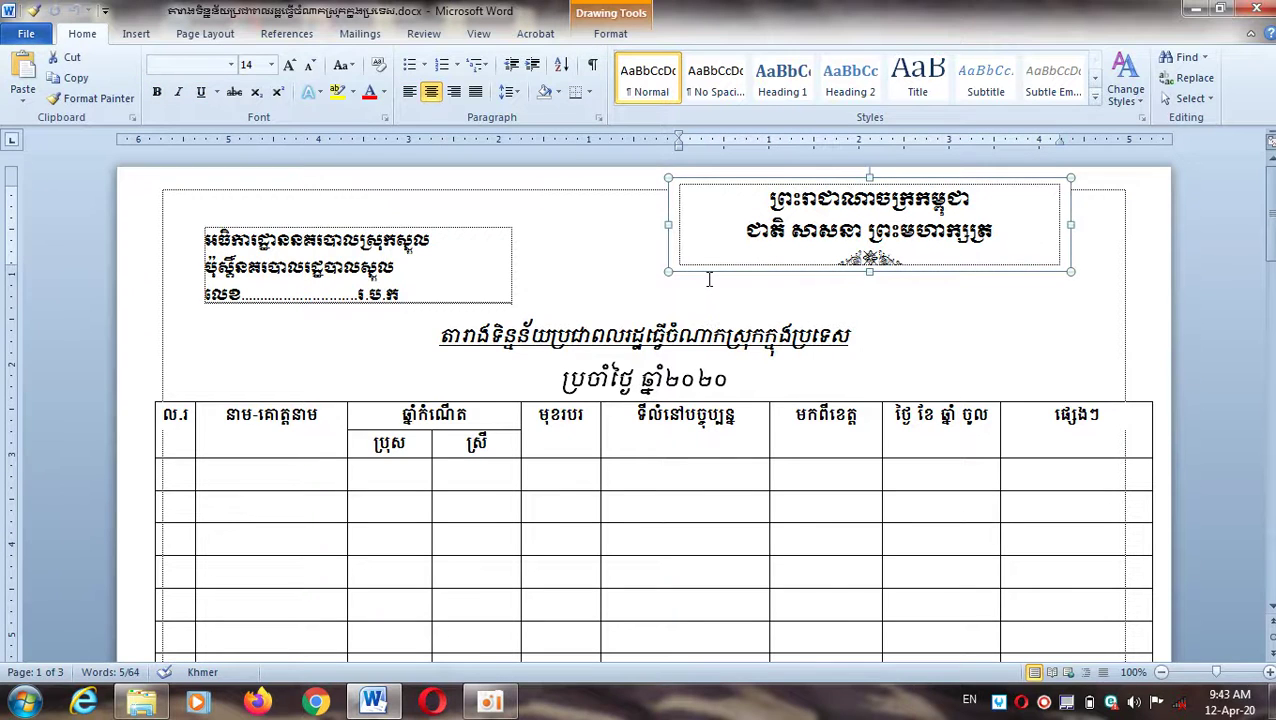
{"action": "key", "text": "Down"}
{"action": "key", "text": "Down"}
{"action": "key", "text": "Down"}
{"action": "key", "text": "Down"}
{"action": "key", "text": "Up"}
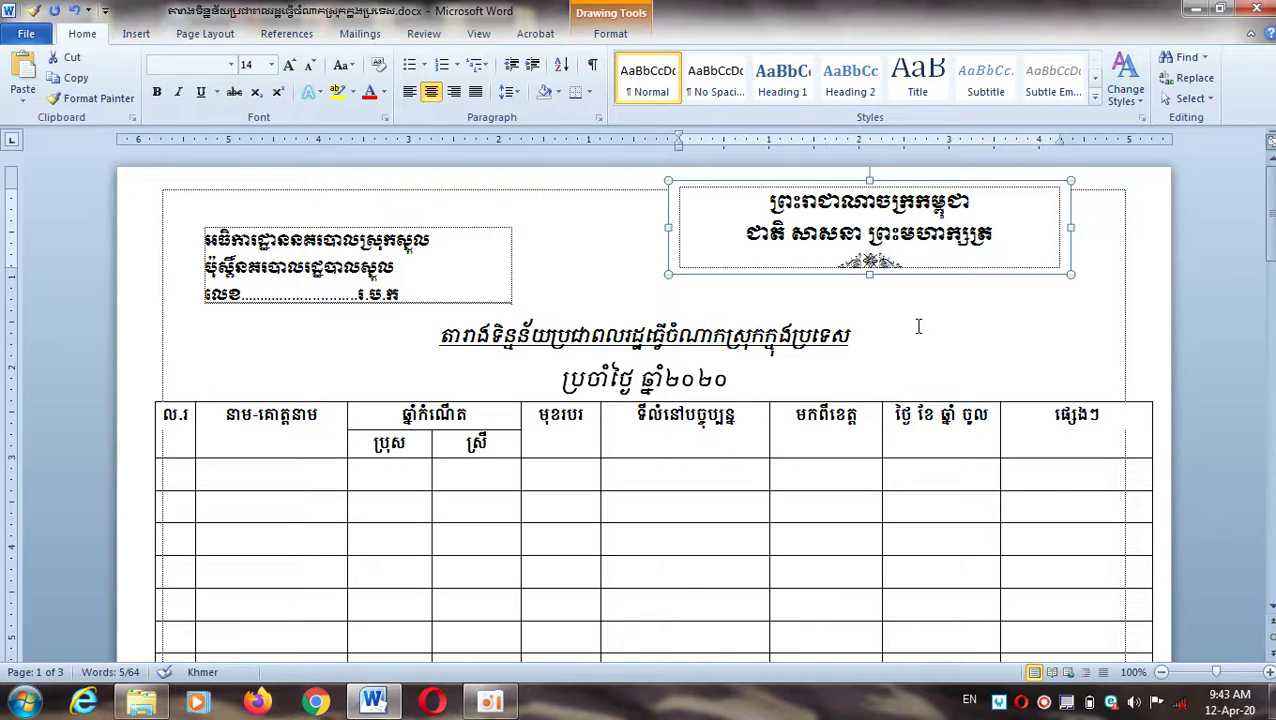
{"action": "left_click", "coordinate": [891, 344]}
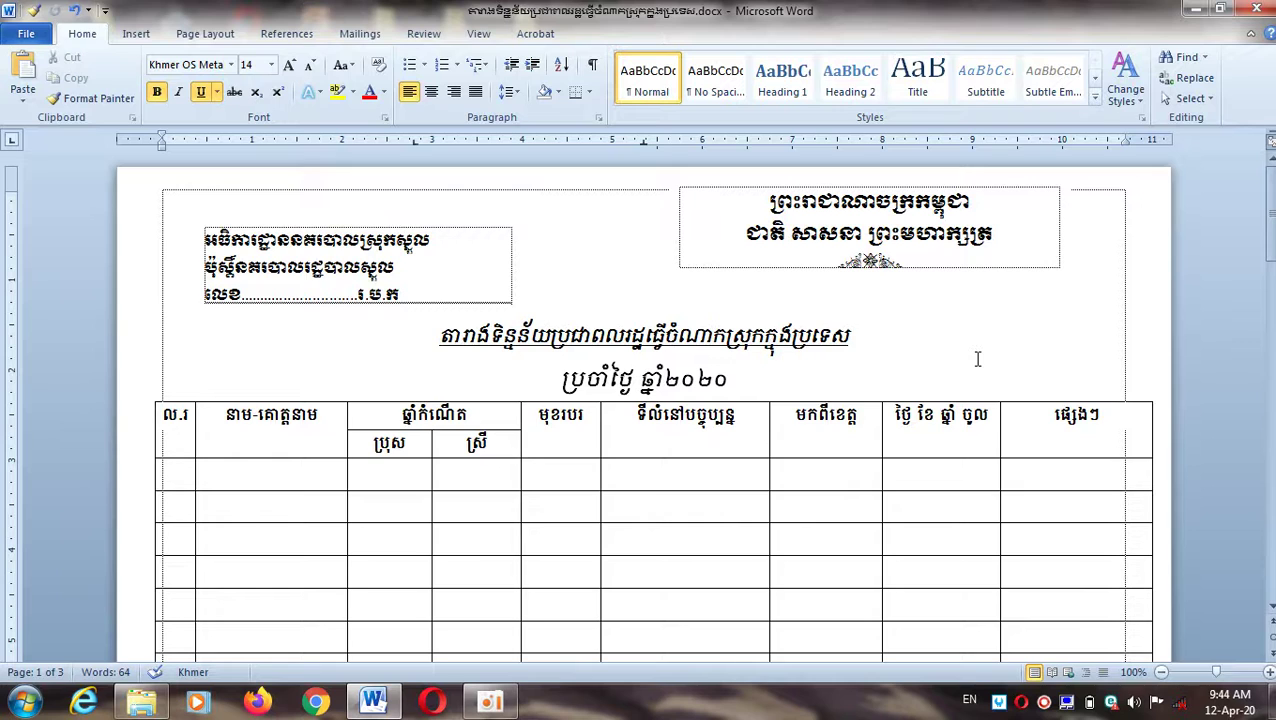
- Select and deselect the kingdom header box, then minimize the Word window
{"action": "mouse_move", "coordinate": [718, 276]}
{"action": "left_click", "coordinate": [712, 274]}
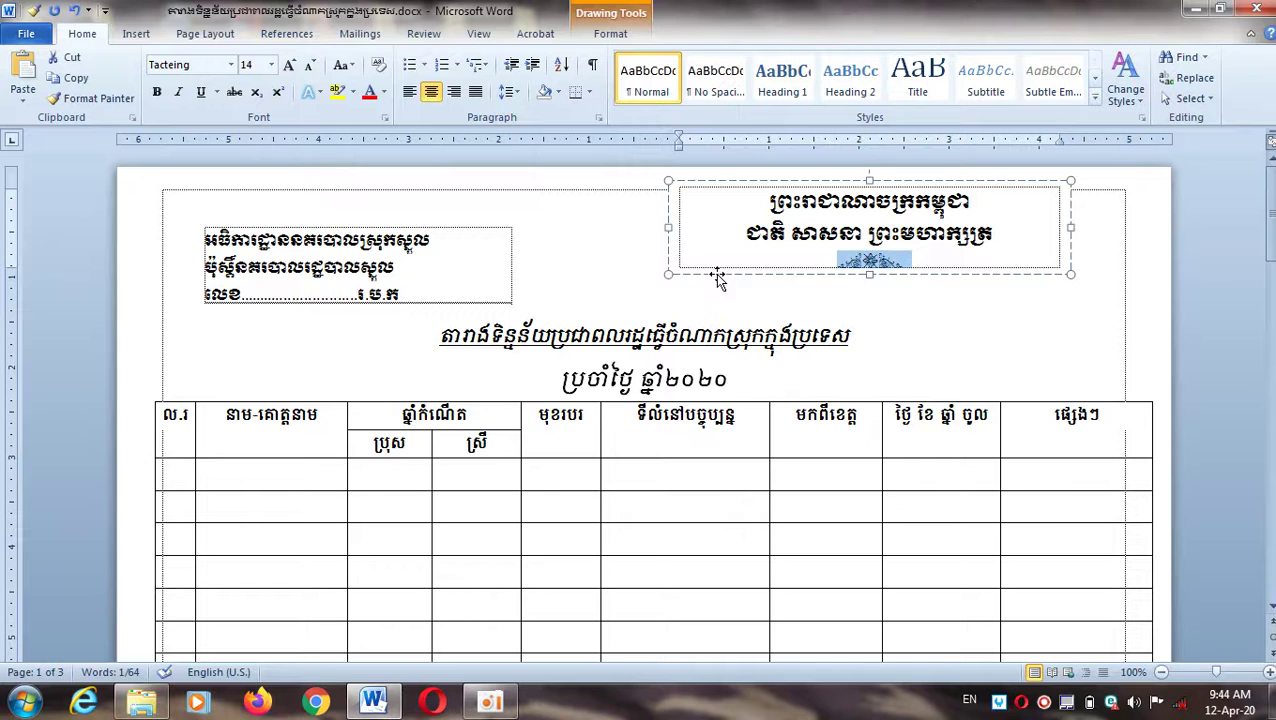
{"action": "left_click", "coordinate": [662, 298]}
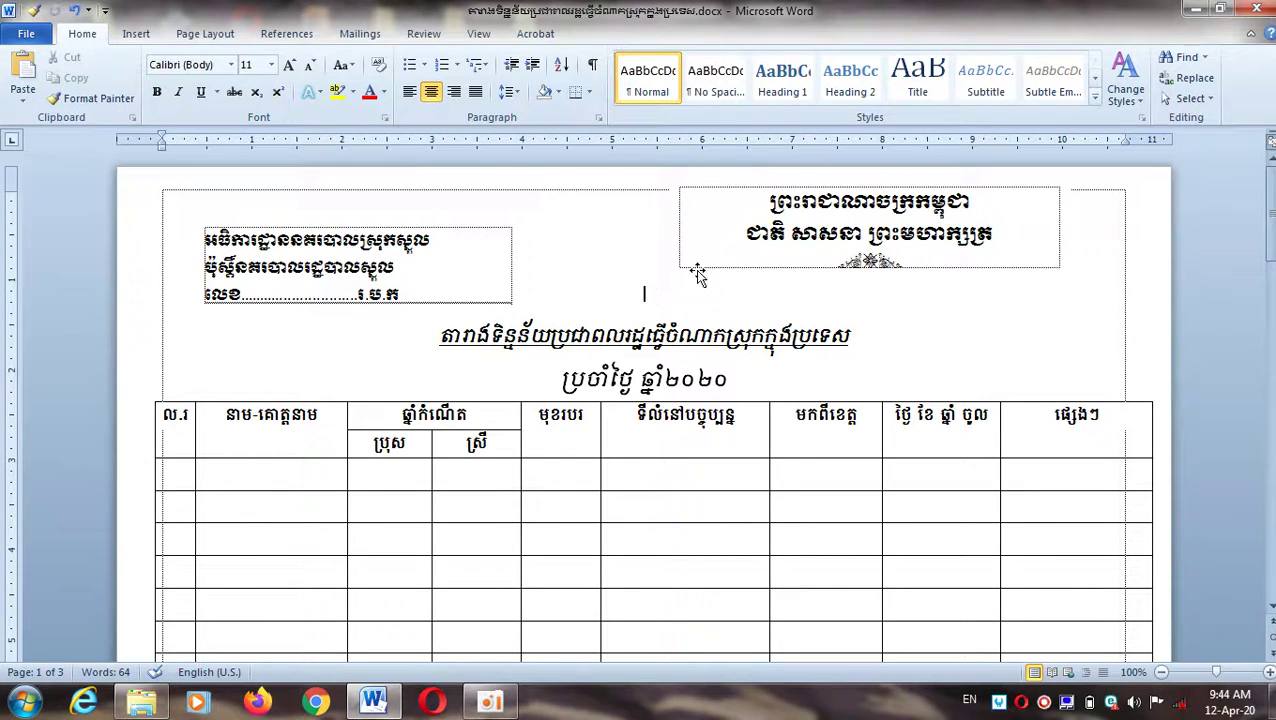
{"action": "left_click", "coordinate": [1192, 12]}
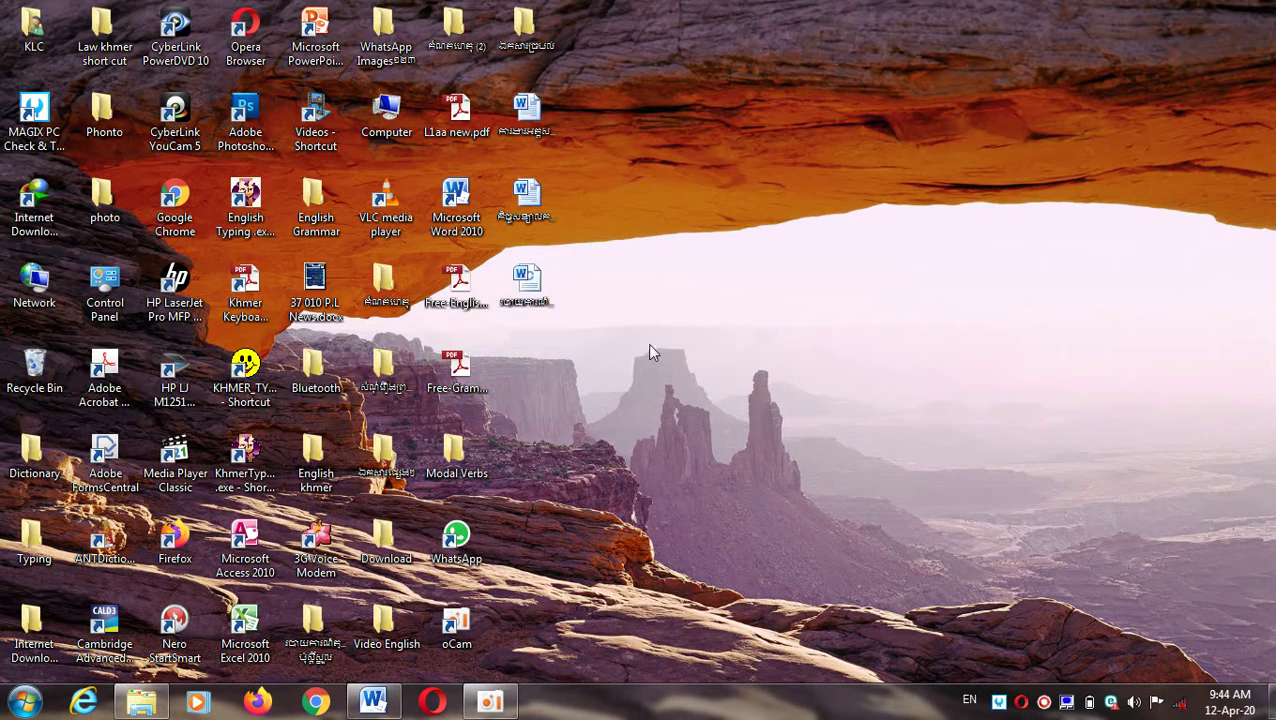
- Launch Word 2010 from the desktop icon as a maximized blank document and show Page Layout
{"action": "double_click", "coordinate": [460, 224]}
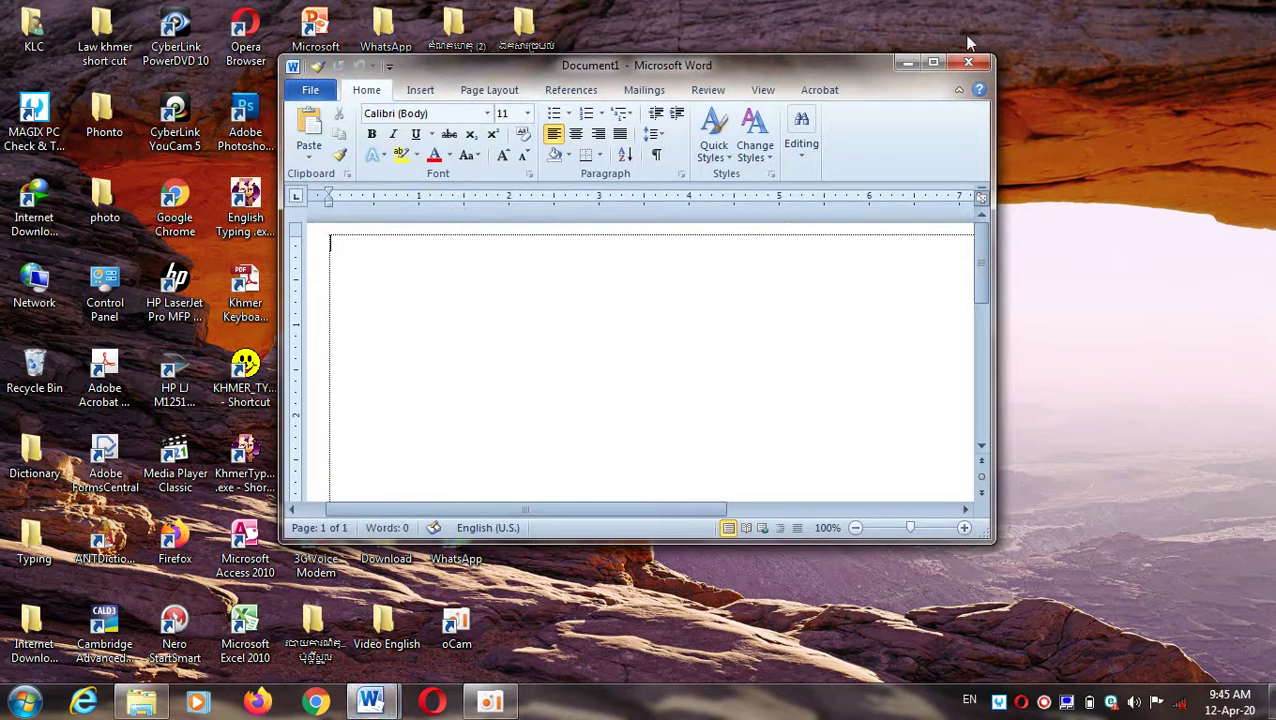
{"action": "left_click", "coordinate": [933, 62]}
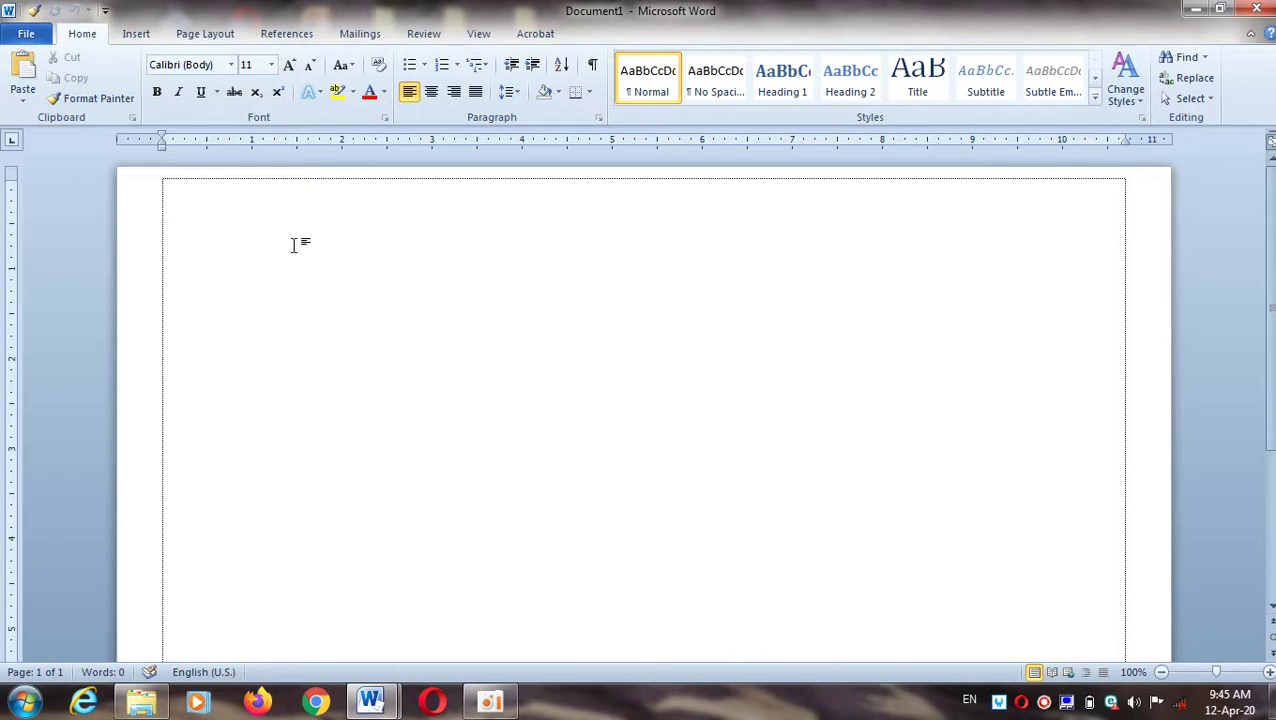
{"action": "left_click", "coordinate": [136, 34]}
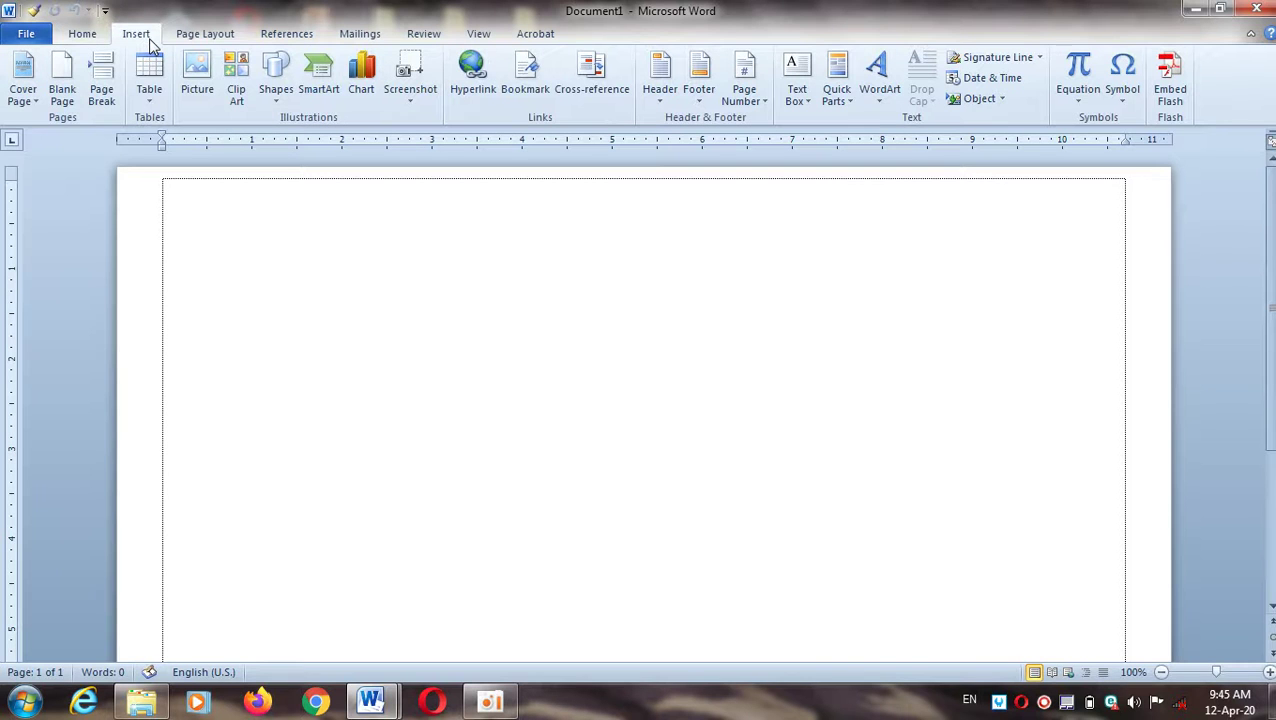
{"action": "left_click", "coordinate": [149, 100]}
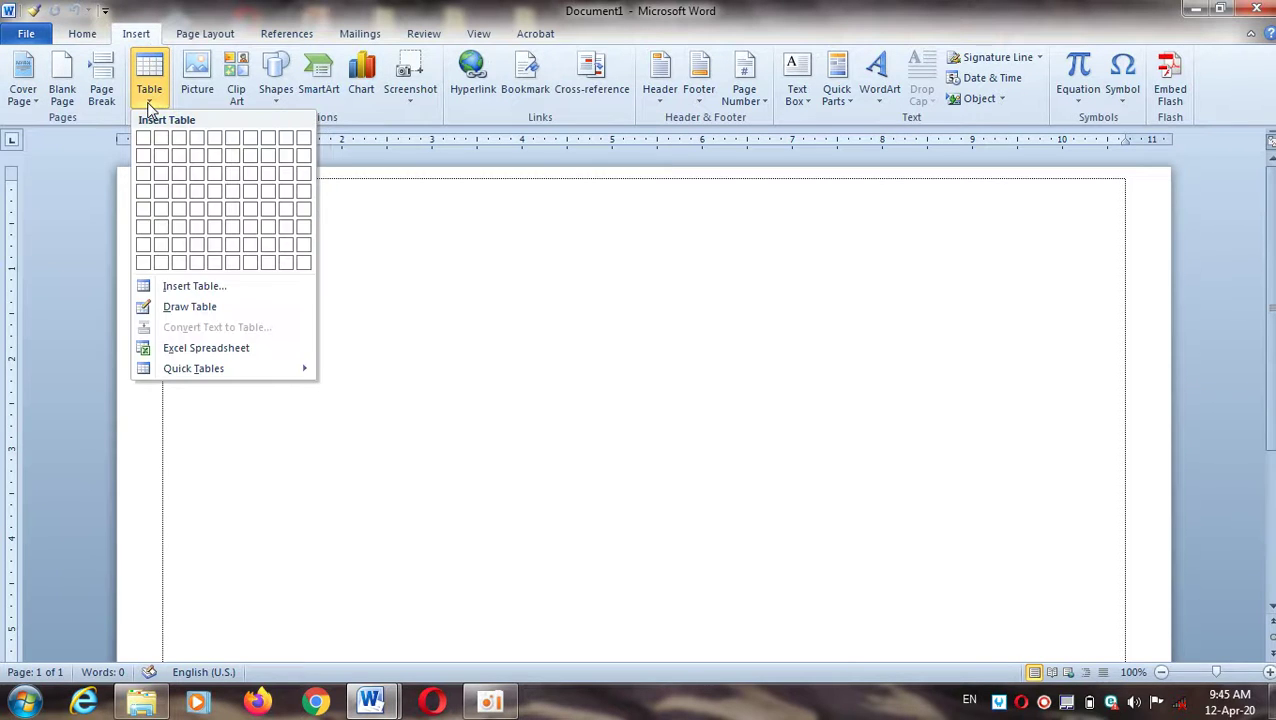
{"action": "left_click", "coordinate": [205, 36]}
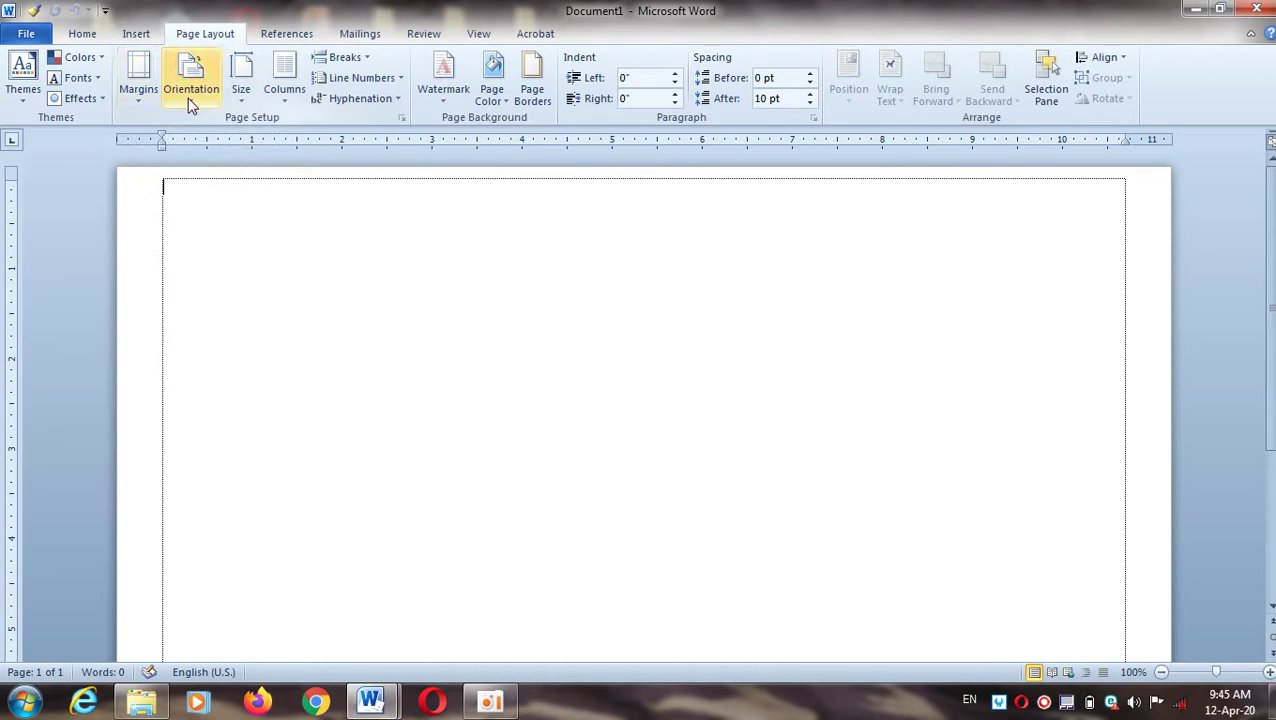
- Set the page to Landscape orientation with Narrow 0.5" margins
{"action": "left_click", "coordinate": [190, 100]}
{"action": "left_click", "coordinate": [220, 172]}
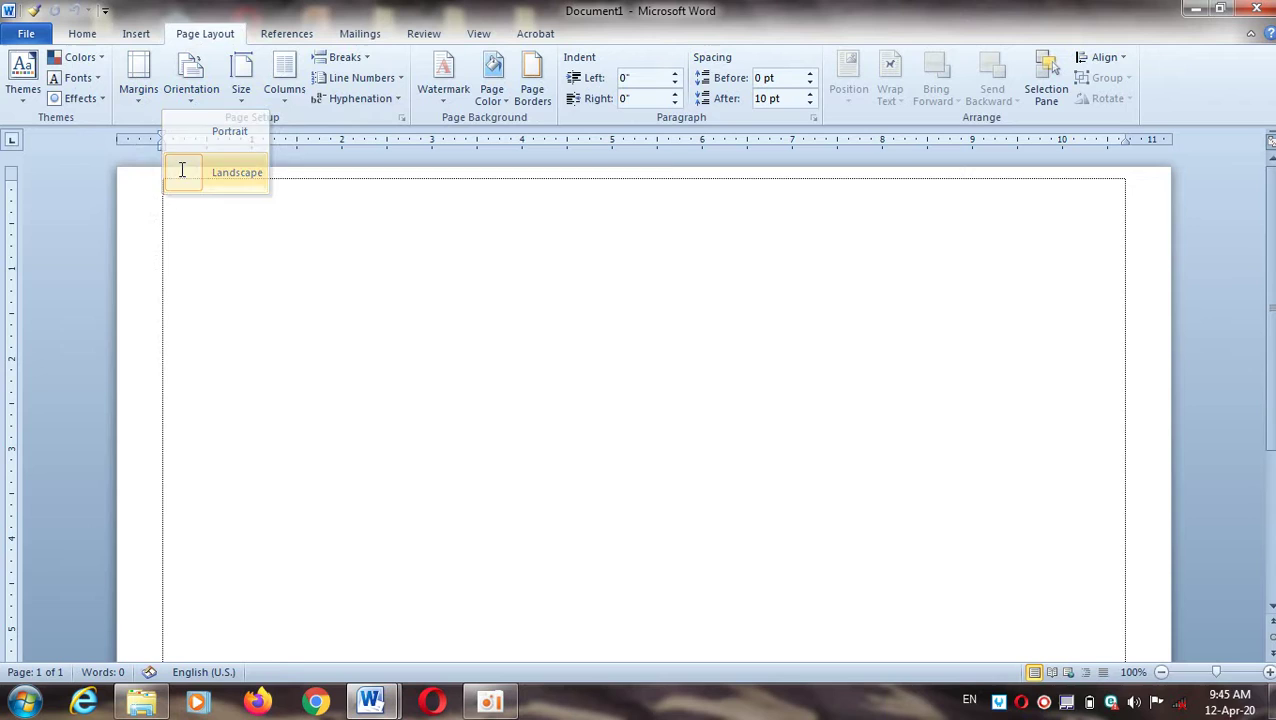
{"action": "left_click", "coordinate": [140, 100]}
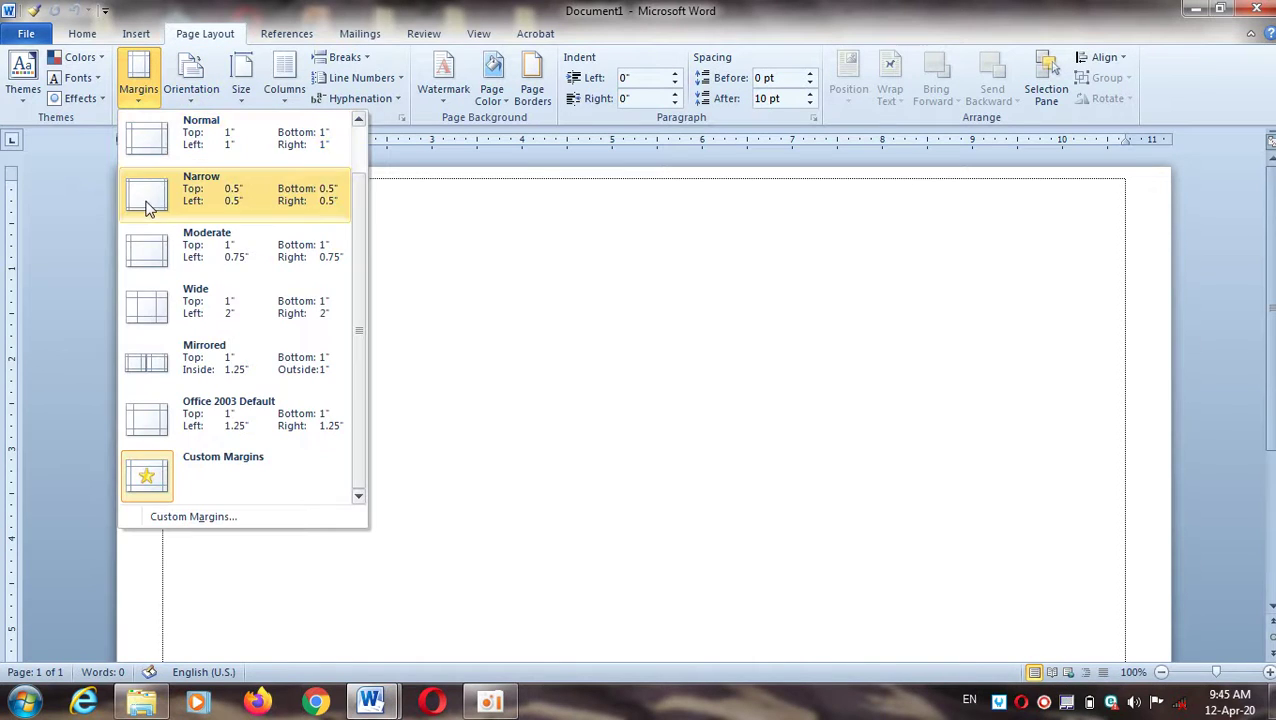
{"action": "left_click", "coordinate": [148, 200]}
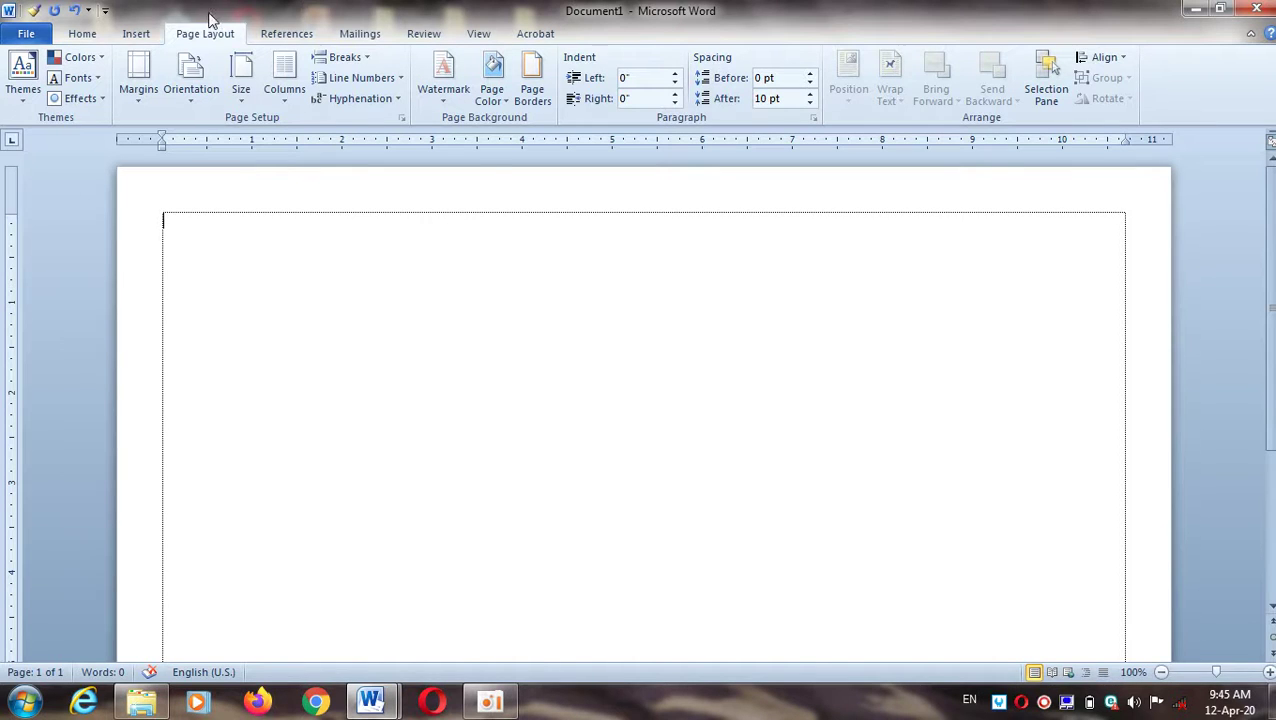
{"action": "left_click", "coordinate": [96, 36]}
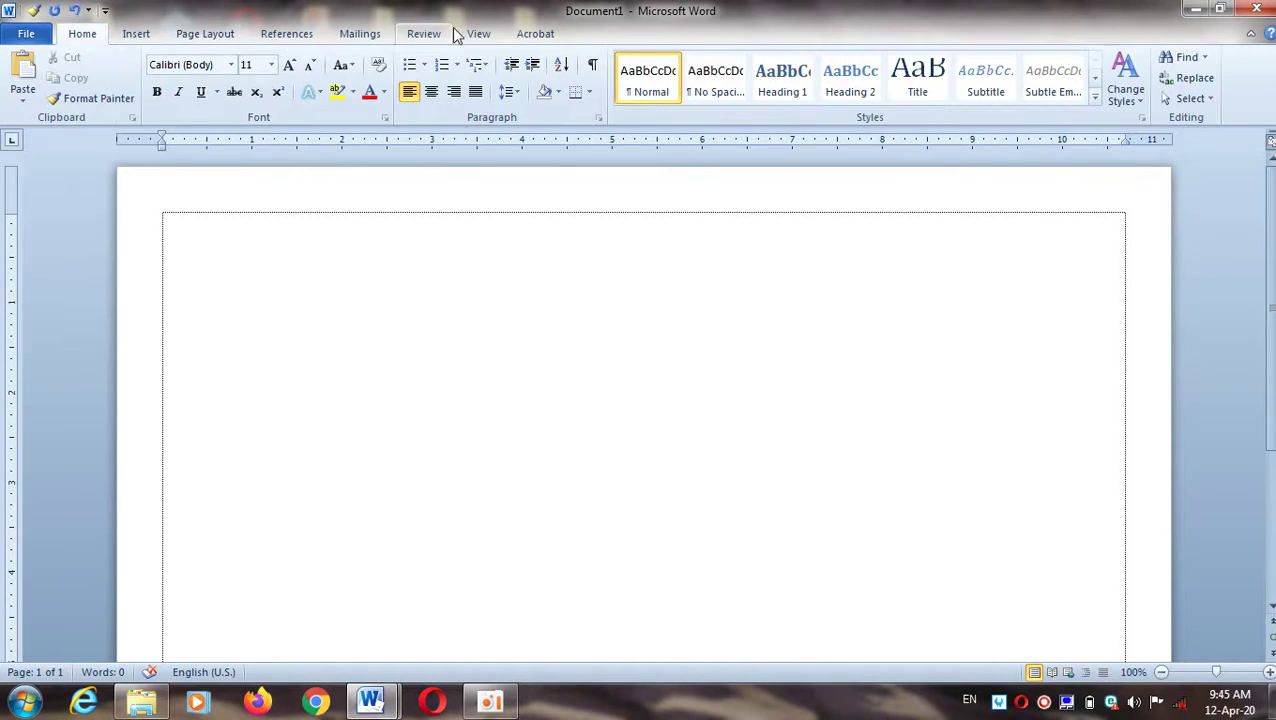
- Type the centred Khmer kingdom title ព្រះរាជាណាចក្រកម្ពុជា on the first line
{"action": "left_click", "coordinate": [431, 92]}
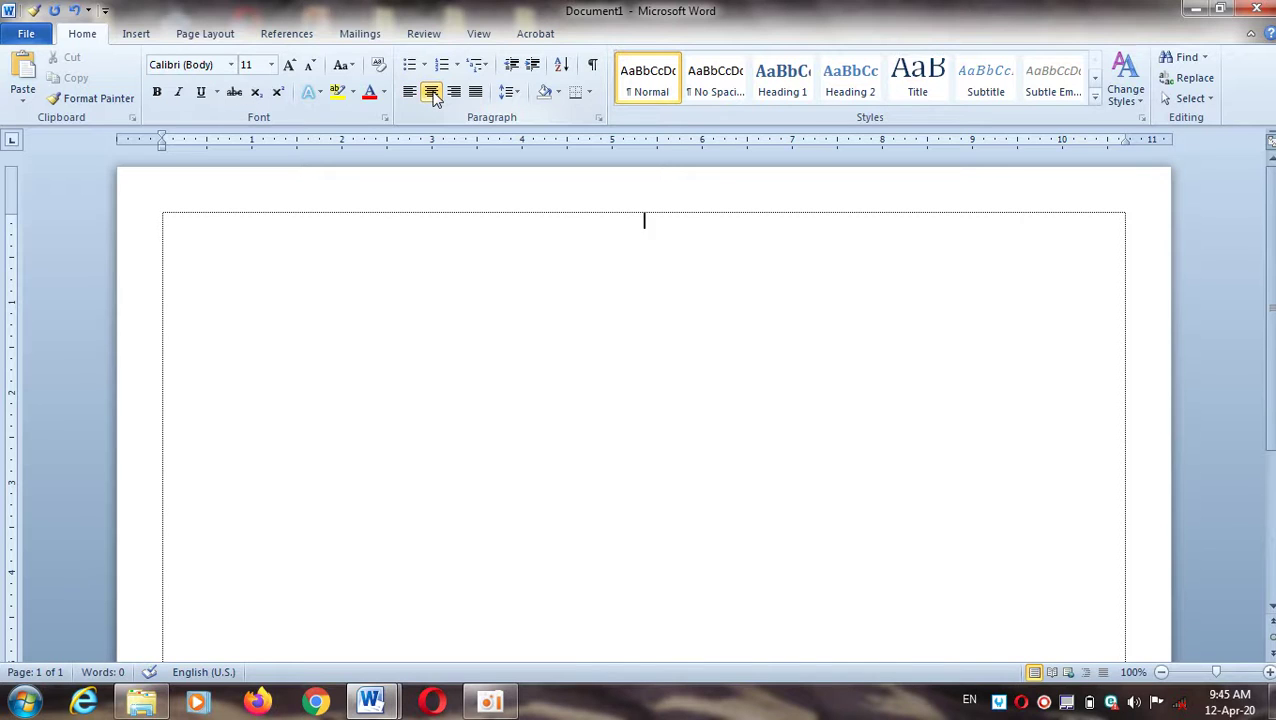
{"action": "key", "text": "alt+shift"}
{"action": "type", "text": "ព្រះ"}
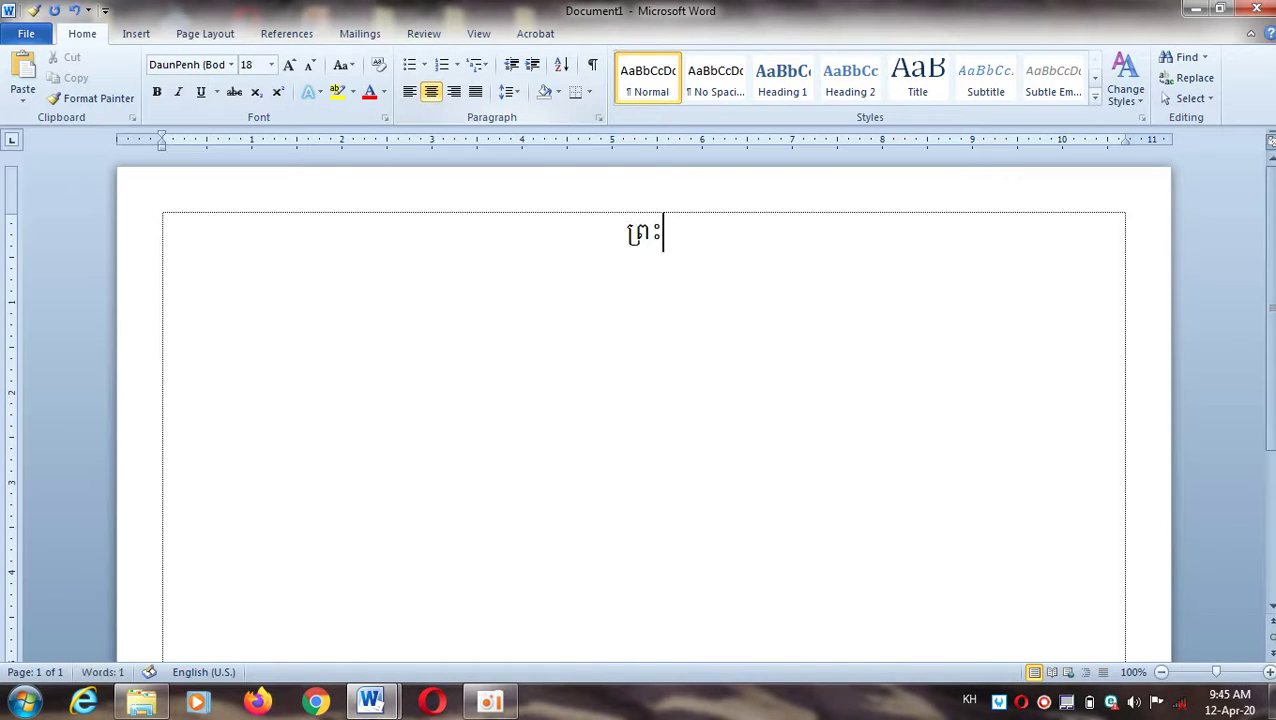
{"action": "type", "text": "យ"}
{"action": "key", "text": "BackSpace"}
{"action": "key", "text": "BackSpace"}
{"action": "type", "text": "ះព"}
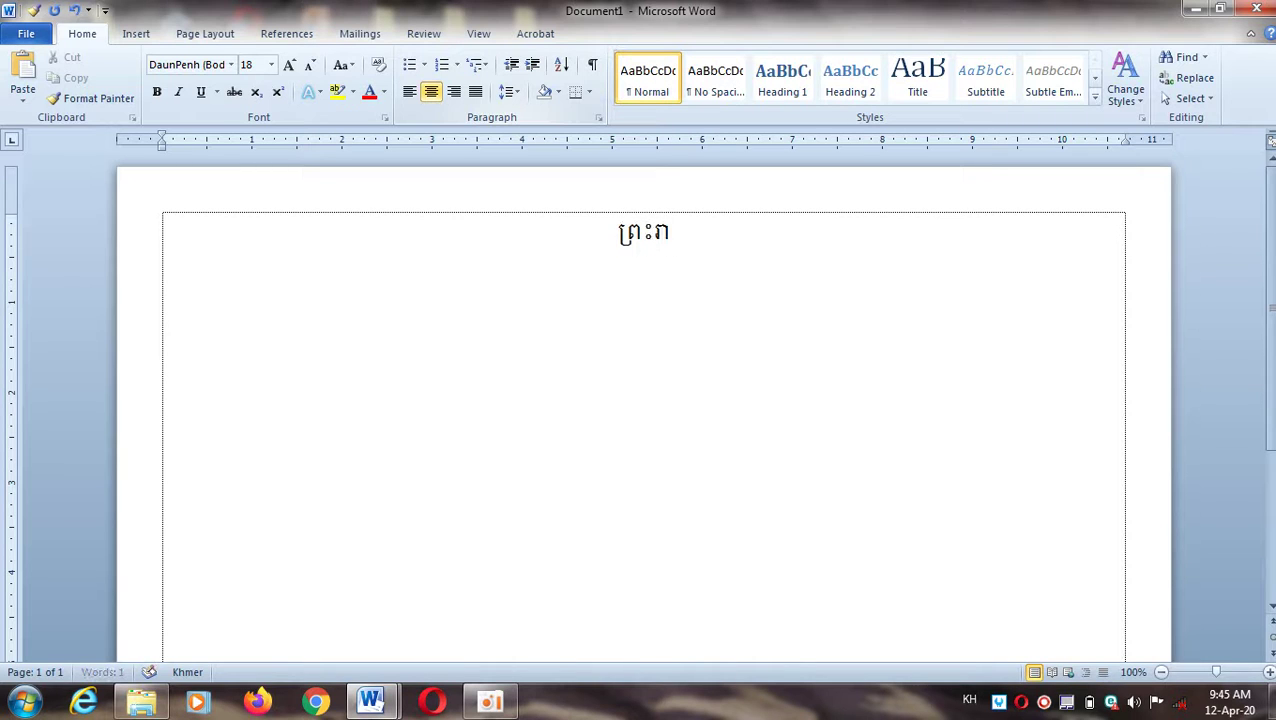
{"action": "type", "text": "ជាណា"}
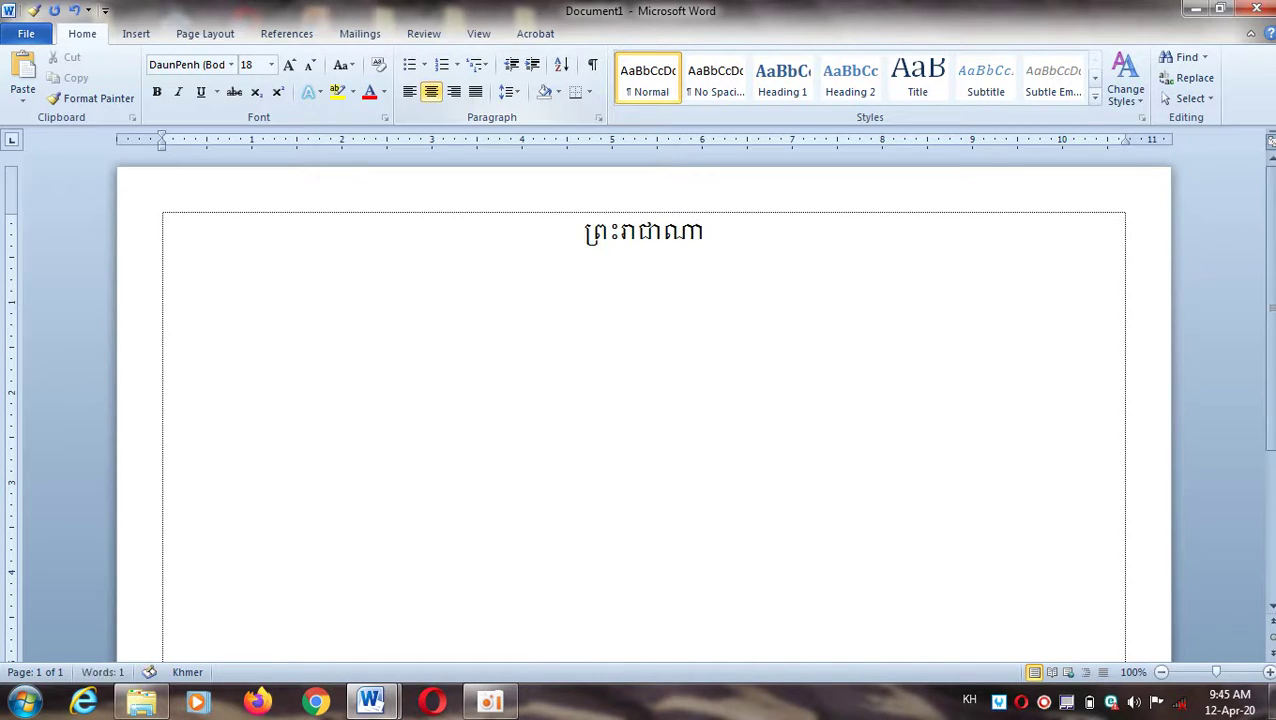
{"action": "type", "text": "ចក្រ"}
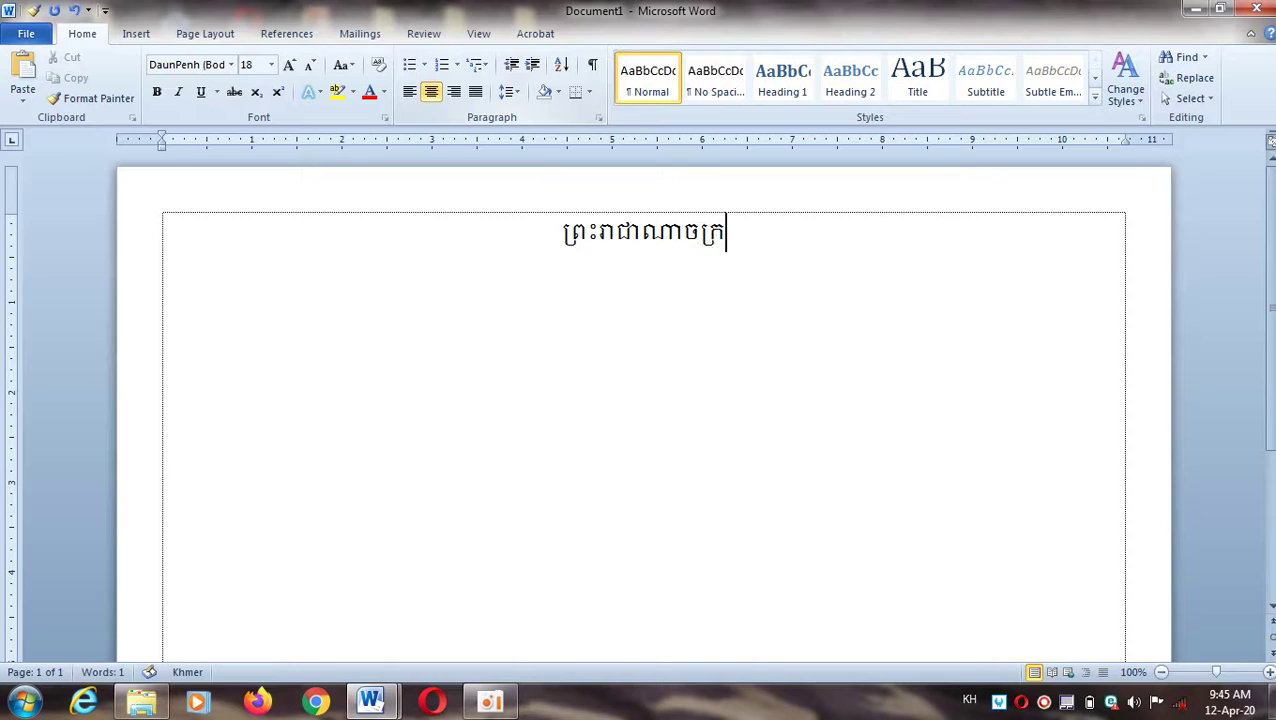
{"action": "type", "text": "កម្ពុជា"}
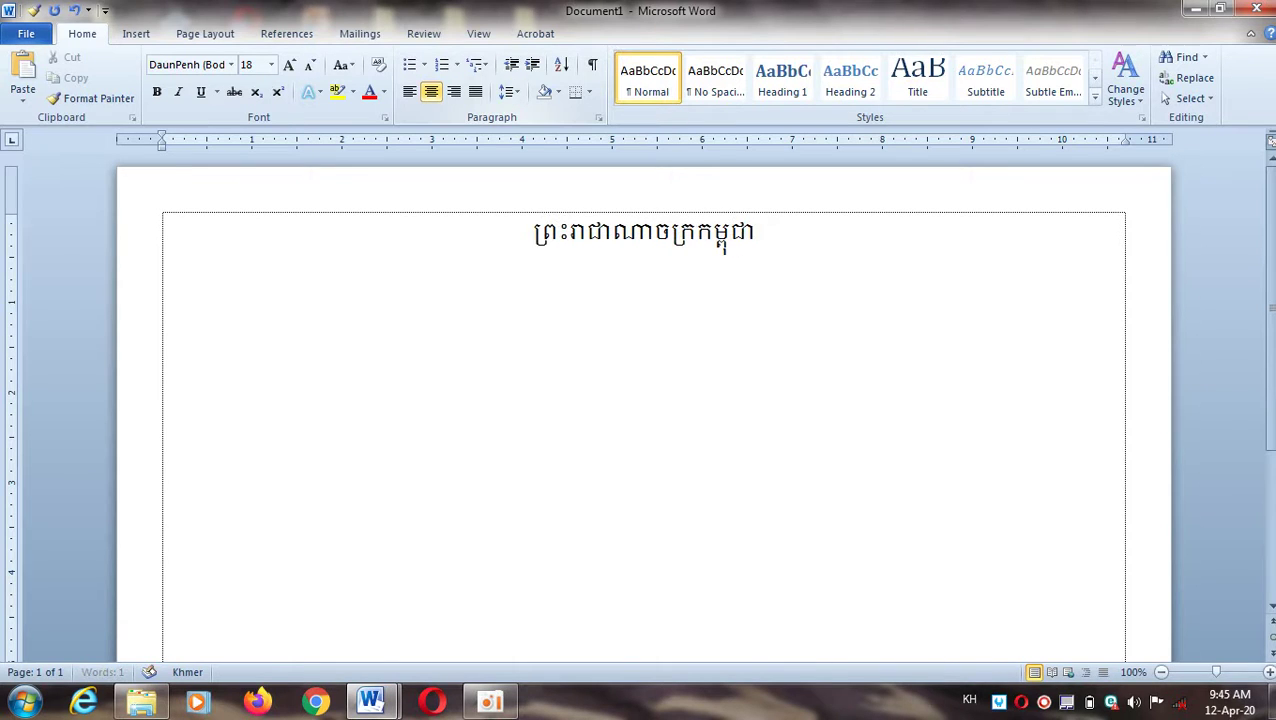
- Add the centred motto ជាតិ សាសនា ព្រះមហាក្សត្រ and start a left-aligned line with សាលាស្រុកស្នួល
{"action": "key", "text": "Return"}
{"action": "type", "text": "ជ"}
{"action": "type", "text": "ាតិ សា"}
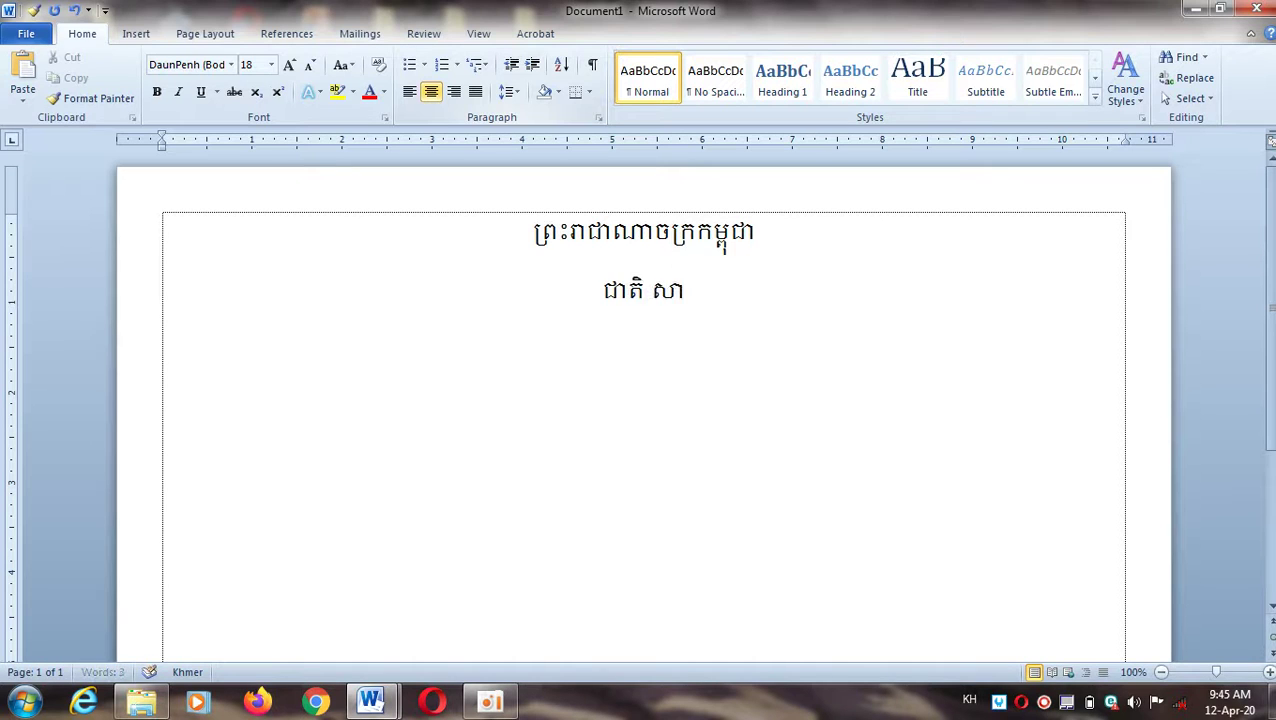
{"action": "type", "text": "សនា"}
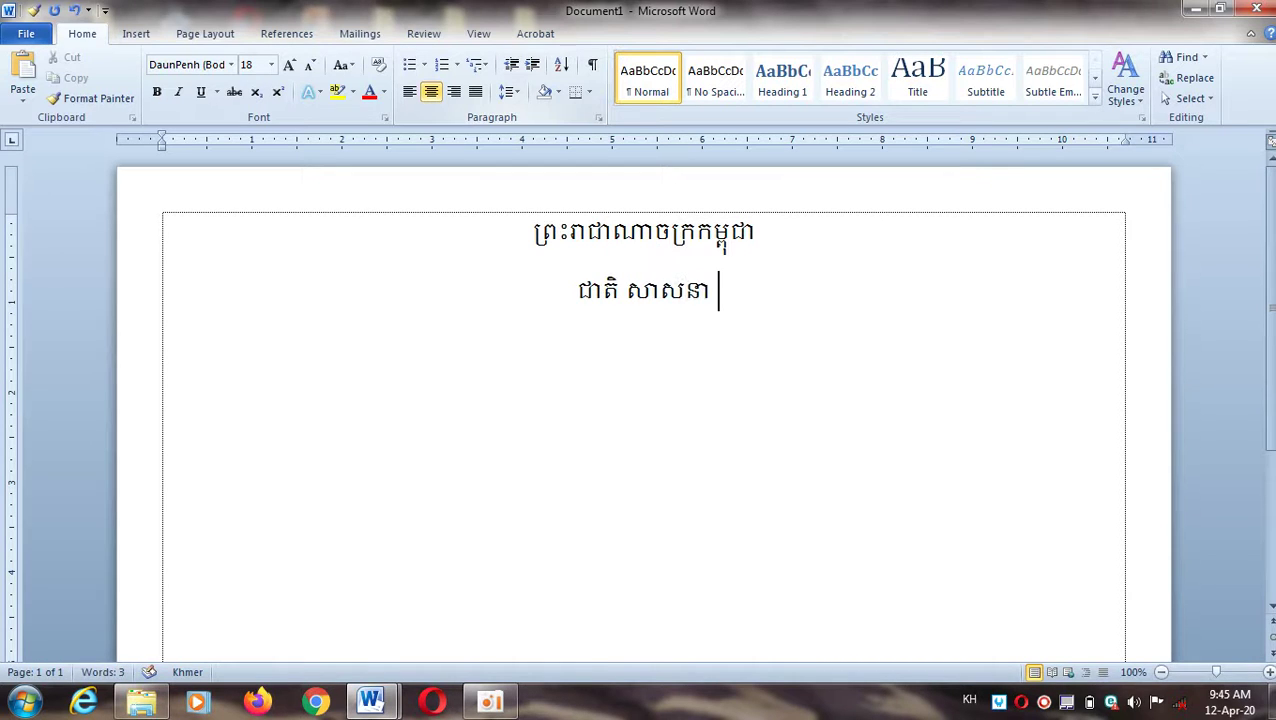
{"action": "type", "text": " ព្រះម"}
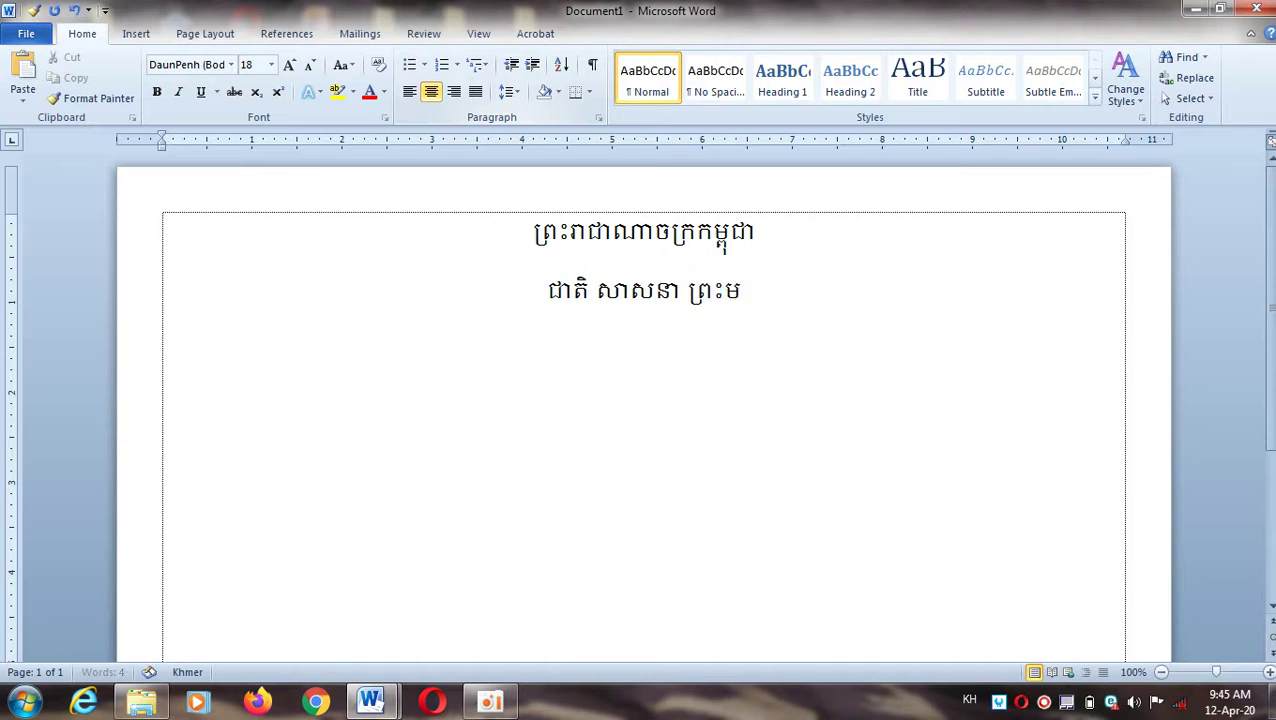
{"action": "type", "text": "ហាក្ស"}
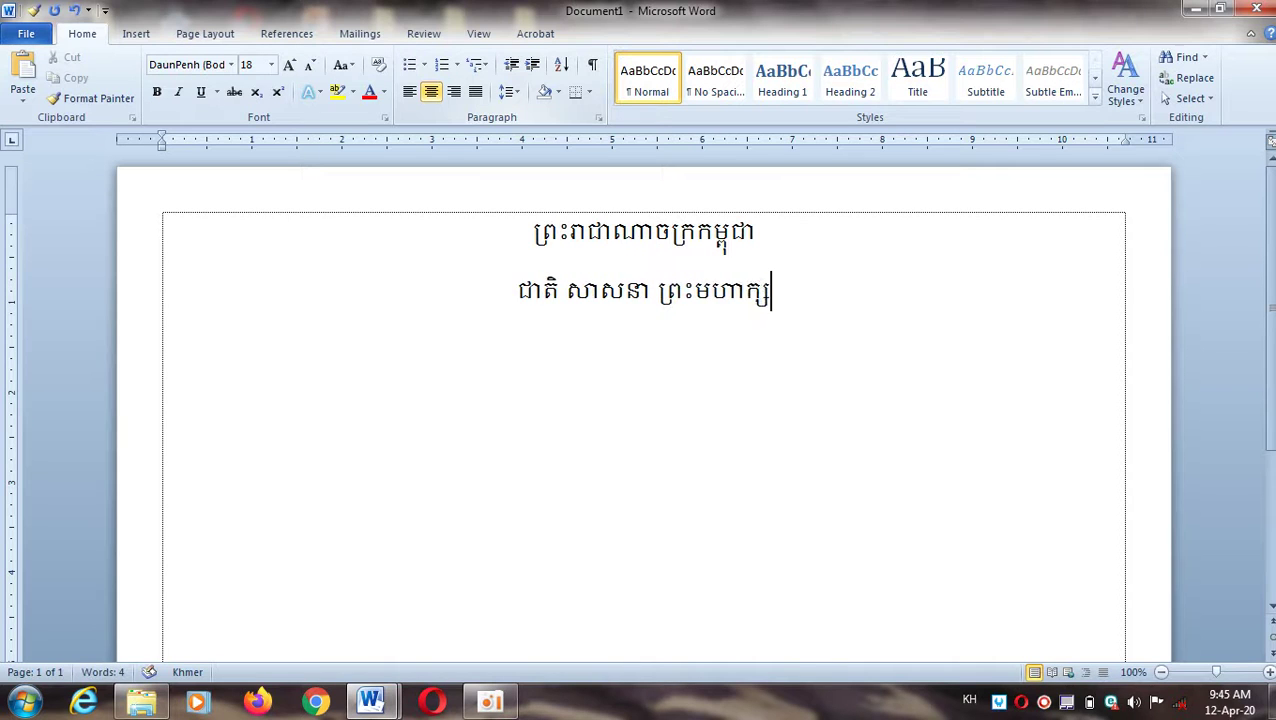
{"action": "type", "text": "ត្រ"}
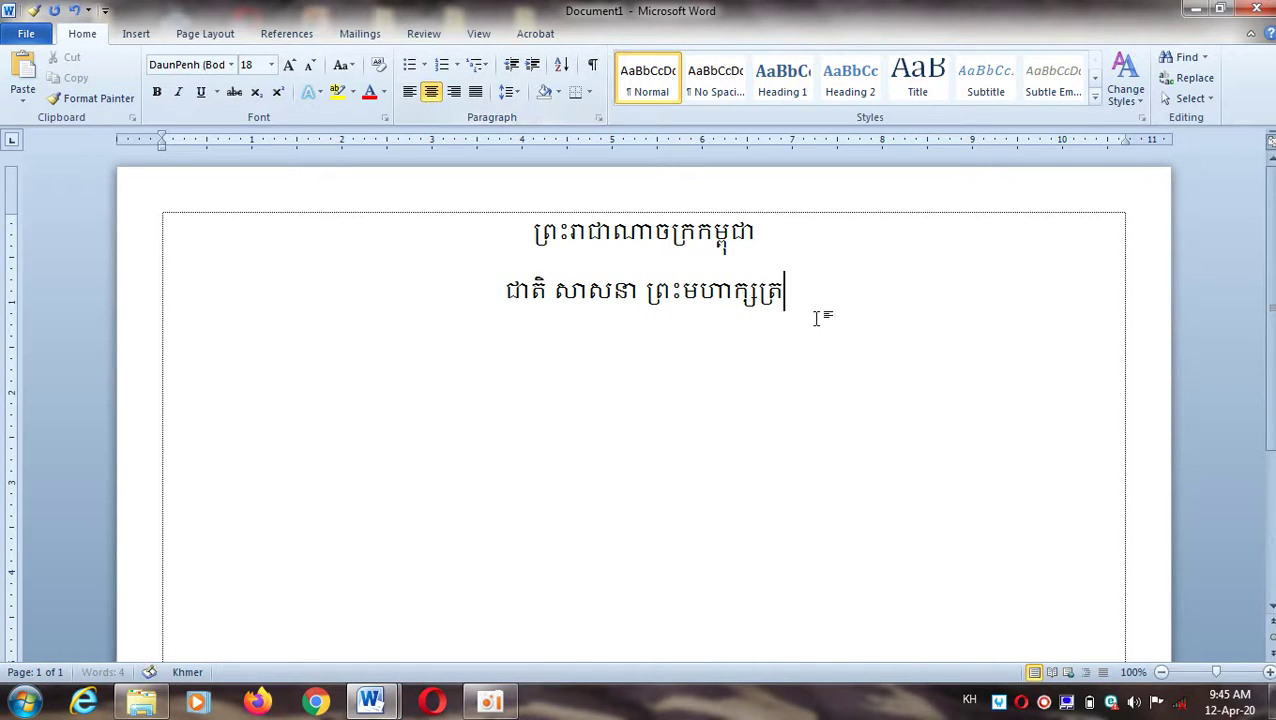
{"action": "key", "text": "Return"}
{"action": "key", "text": "ctrl+l"}
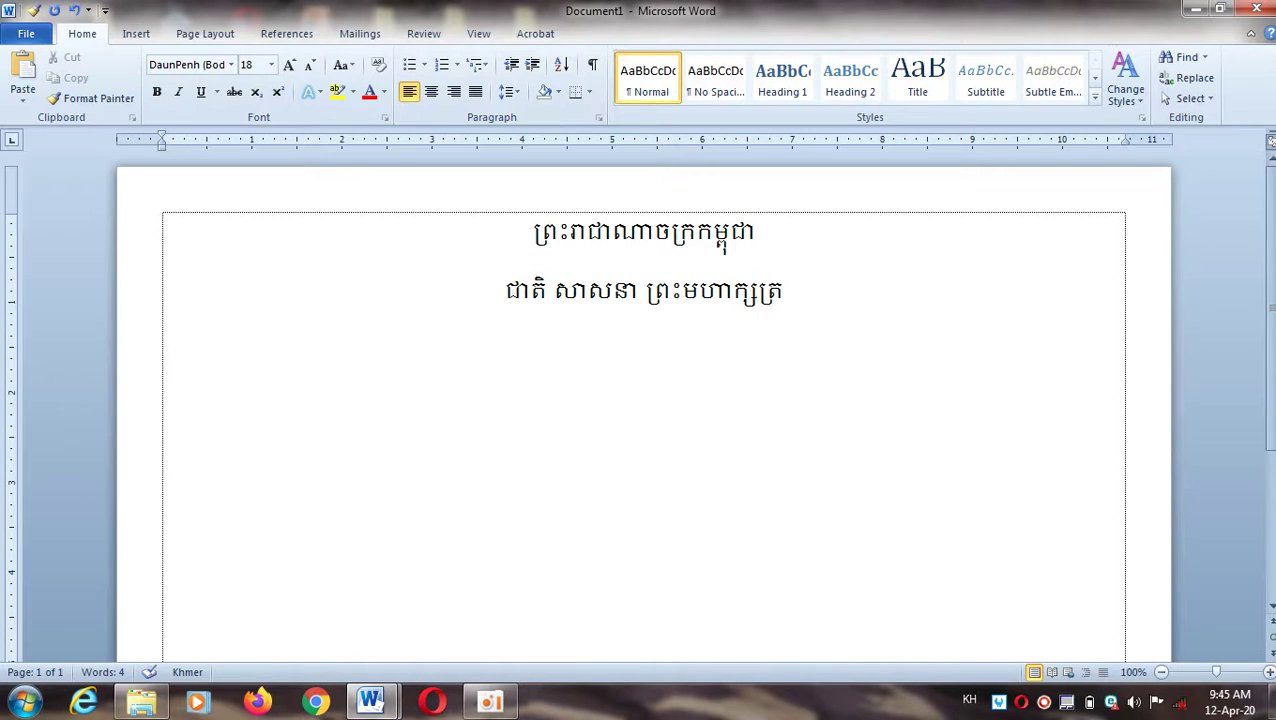
{"action": "type", "text": "សា"}
{"action": "type", "text": "លាស"}
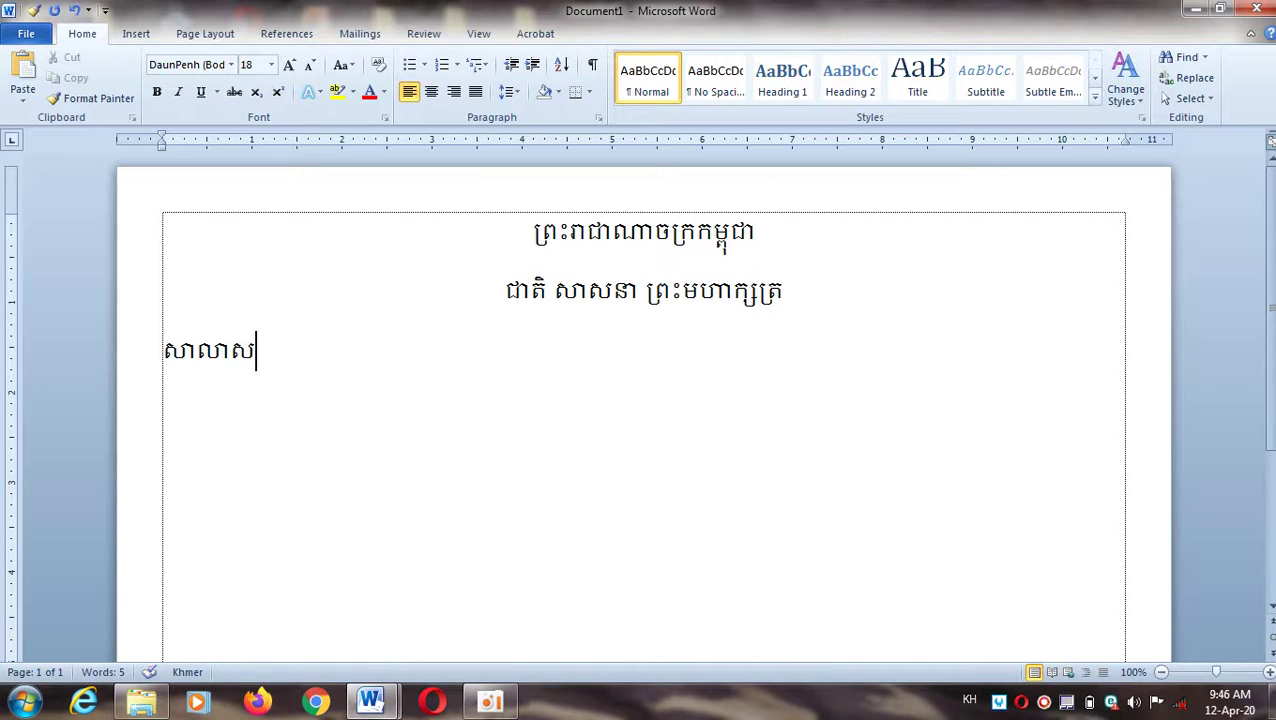
{"action": "type", "text": "្រុកស្"}
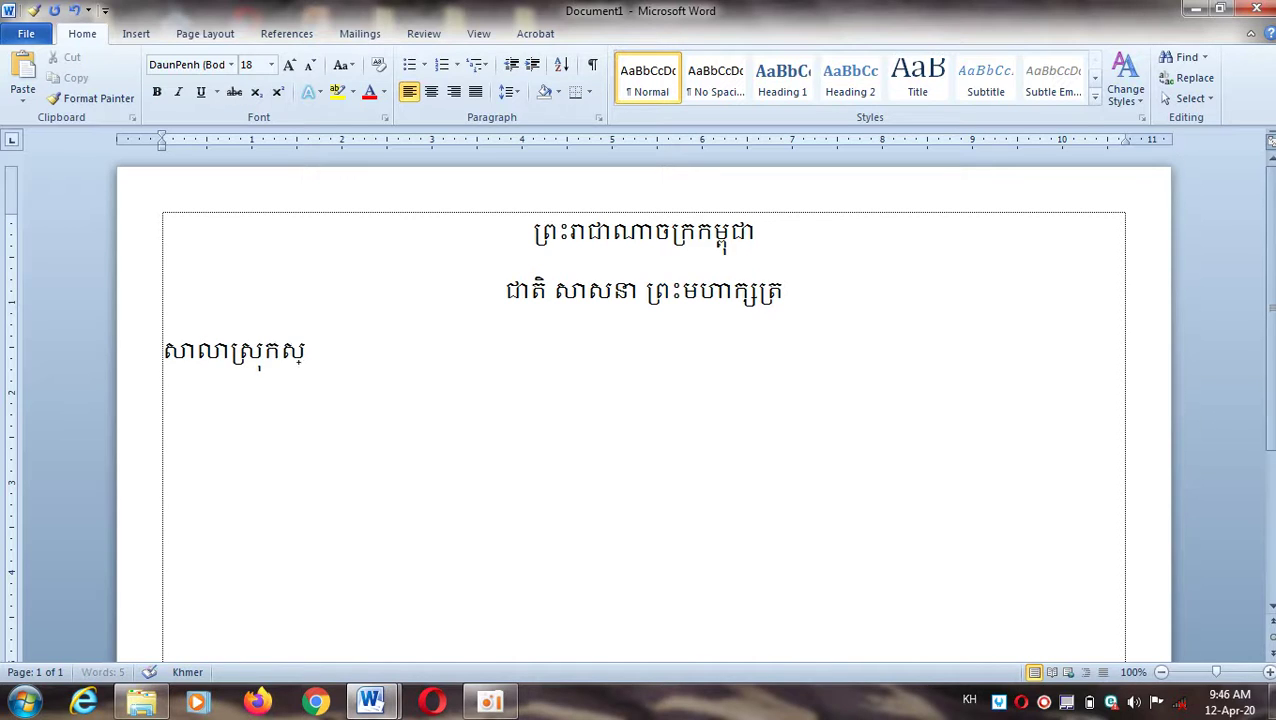
{"action": "type", "text": "នួល"}
- Push the kingdom title and motto lines to the right with Tab indents
{"action": "left_click", "coordinate": [521, 234]}
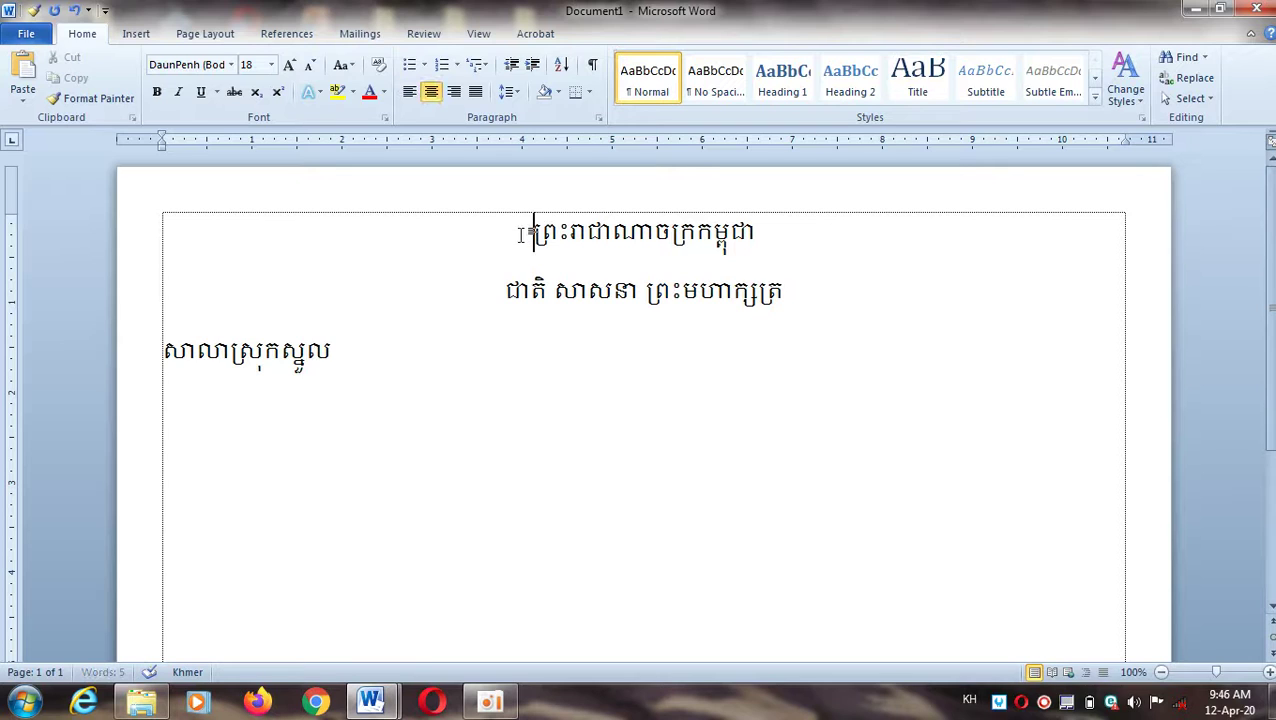
{"action": "key", "text": "Tab"}
{"action": "key", "text": "Tab"}
{"action": "key", "text": "Tab"}
{"action": "key", "text": "Tab"}
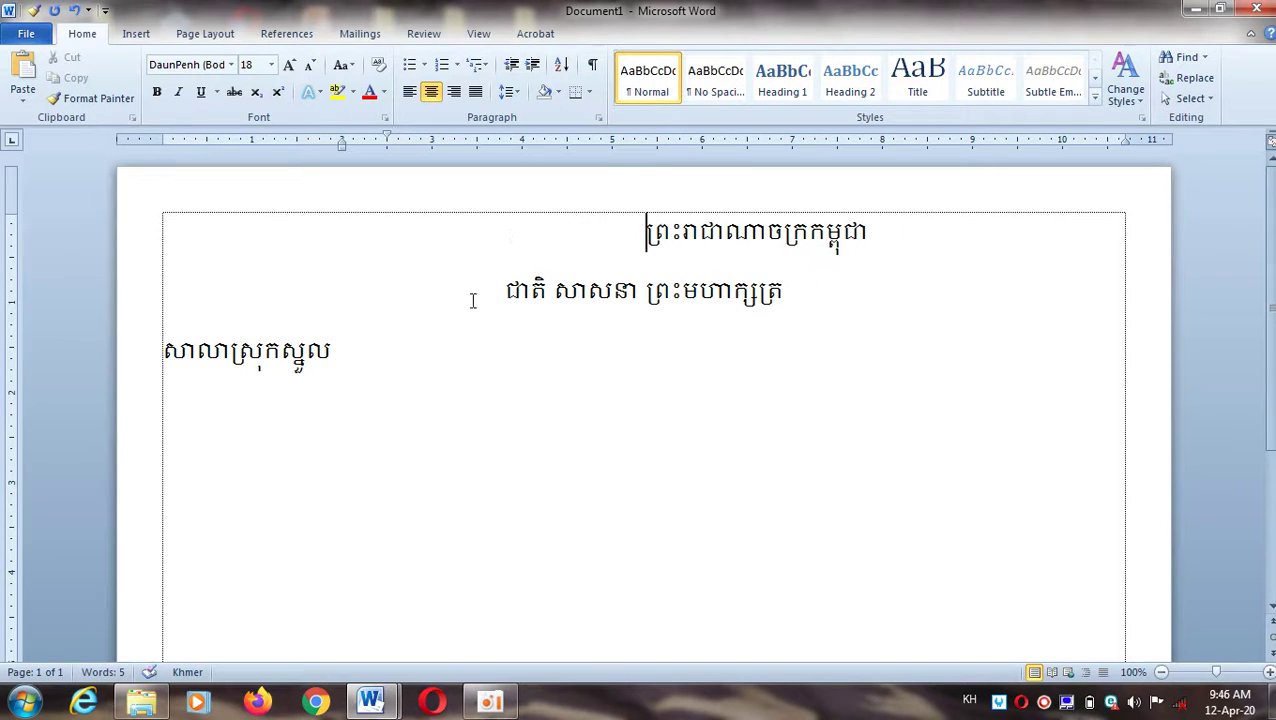
{"action": "left_click", "coordinate": [488, 297]}
{"action": "key", "text": "Tab"}
{"action": "key", "text": "Tab"}
{"action": "key", "text": "Tab"}
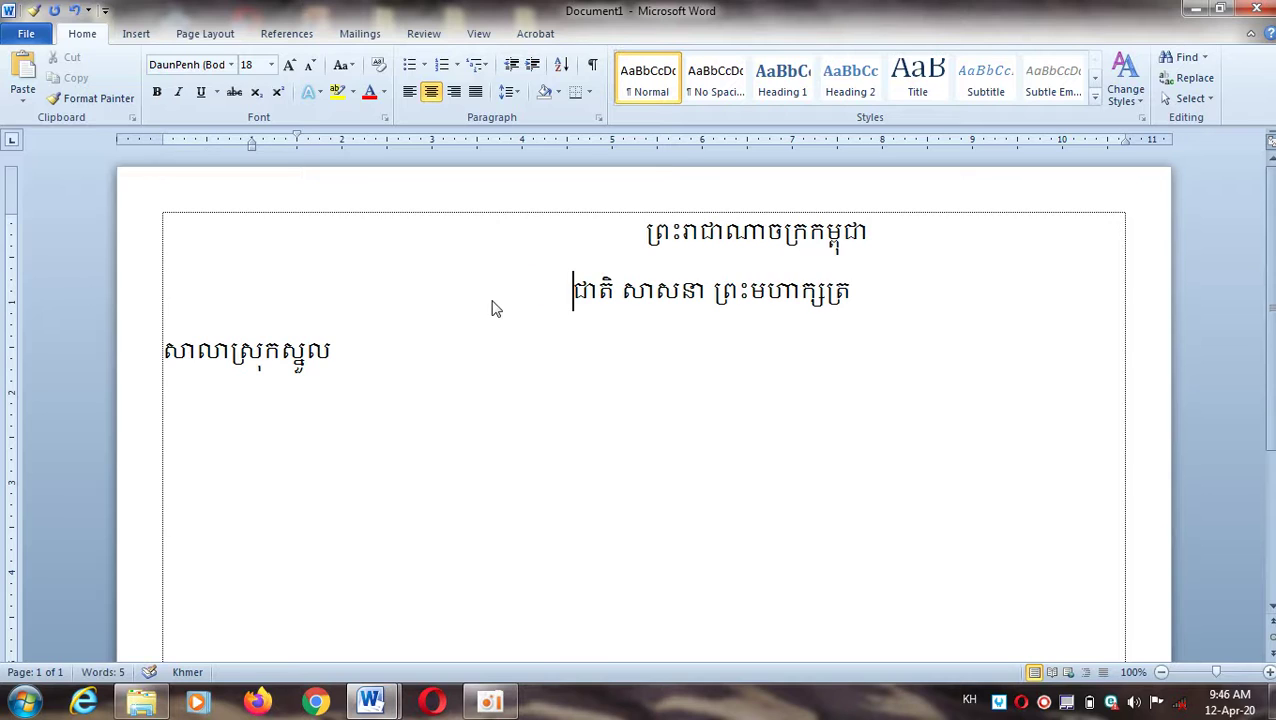
{"action": "key", "text": "Tab"}
{"action": "key", "text": "Tab"}
{"action": "key", "text": "Tab"}
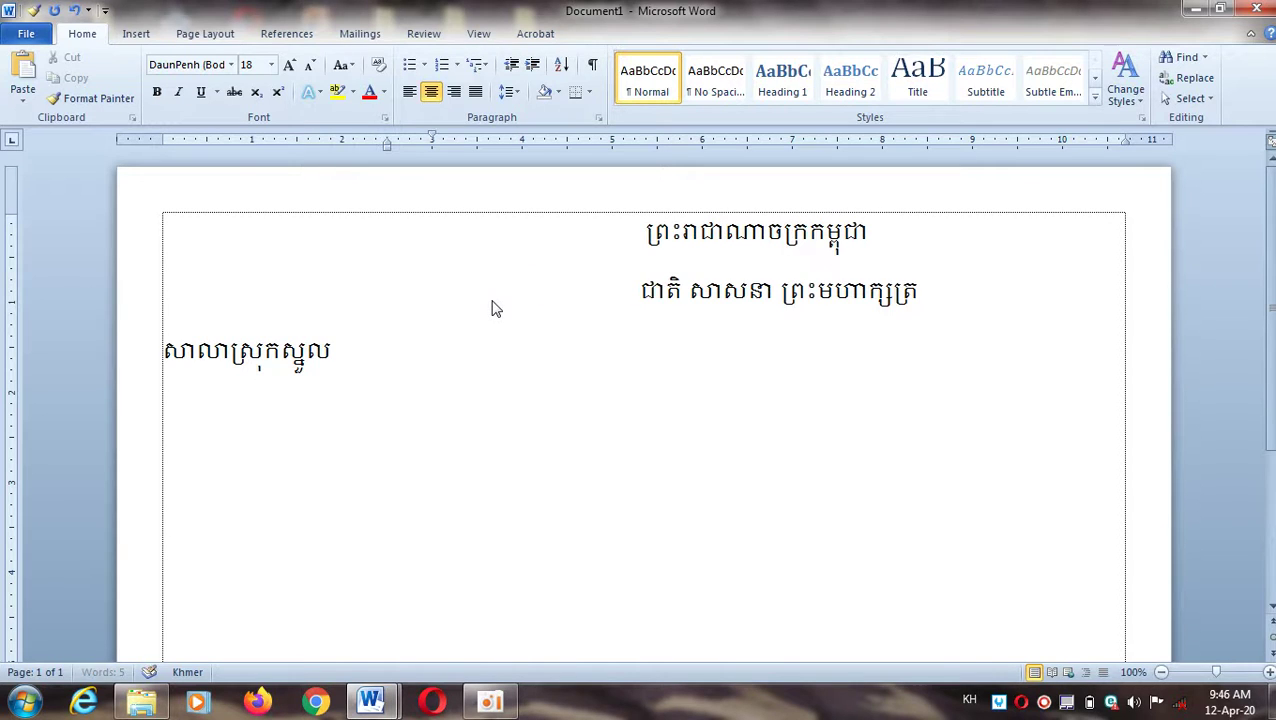
- Undo the accidental deletion of the title's first word, then Tab-indent the office line
{"action": "key", "text": "Up"}
{"action": "key", "text": "ctrl+shift+Right"}
{"action": "key", "text": "Delete"}
{"action": "key", "text": "ctrl+shift+Right"}
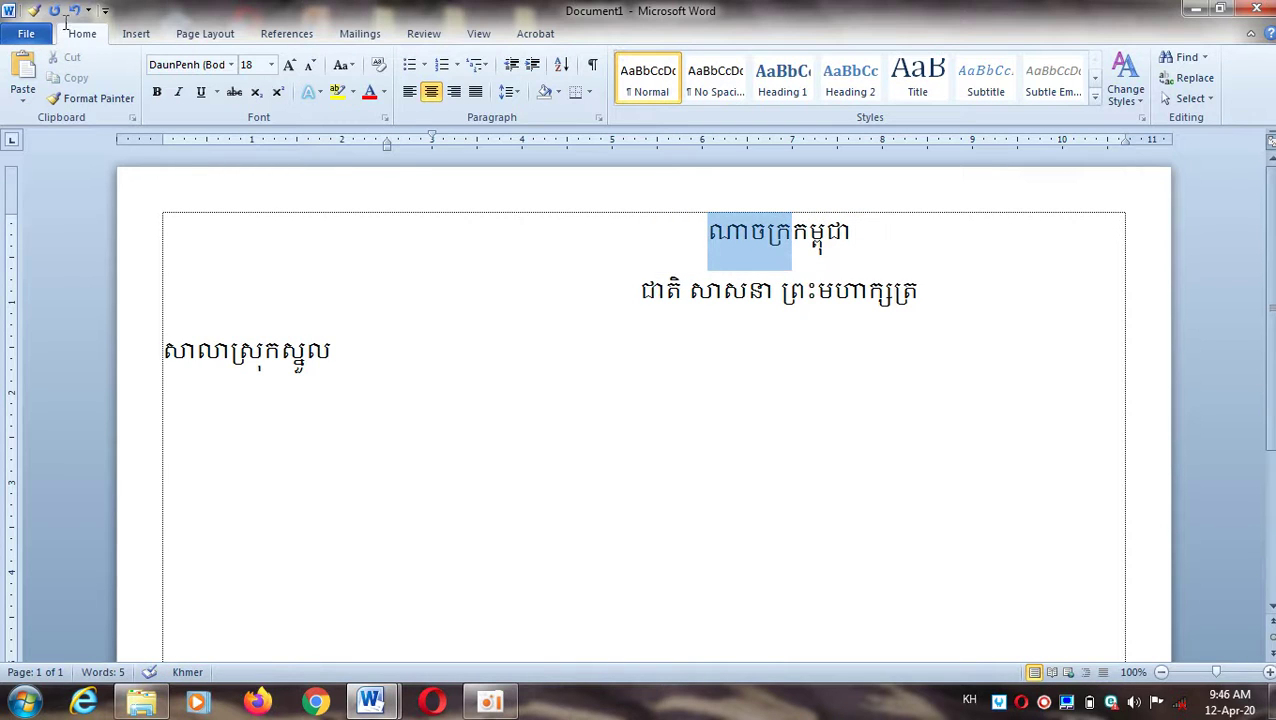
{"action": "left_click", "coordinate": [380, 343]}
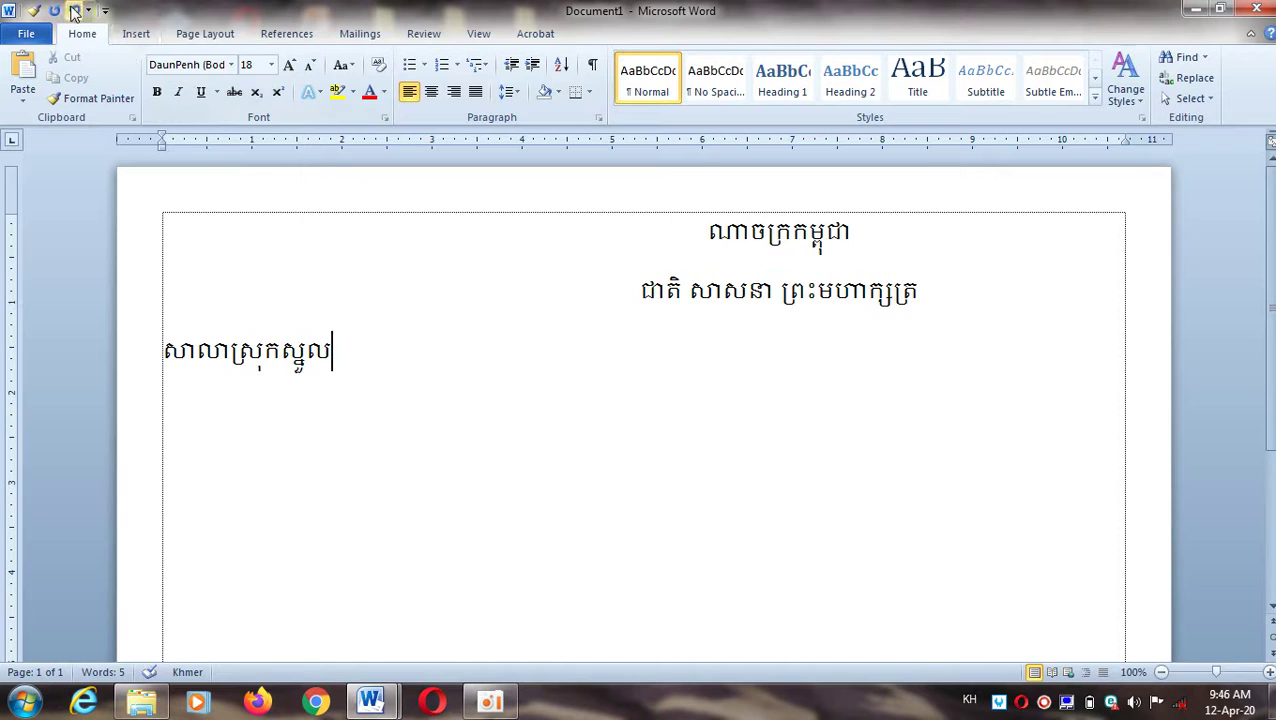
{"action": "key", "text": "ctrl+Home"}
{"action": "key", "text": "ctrl+e"}
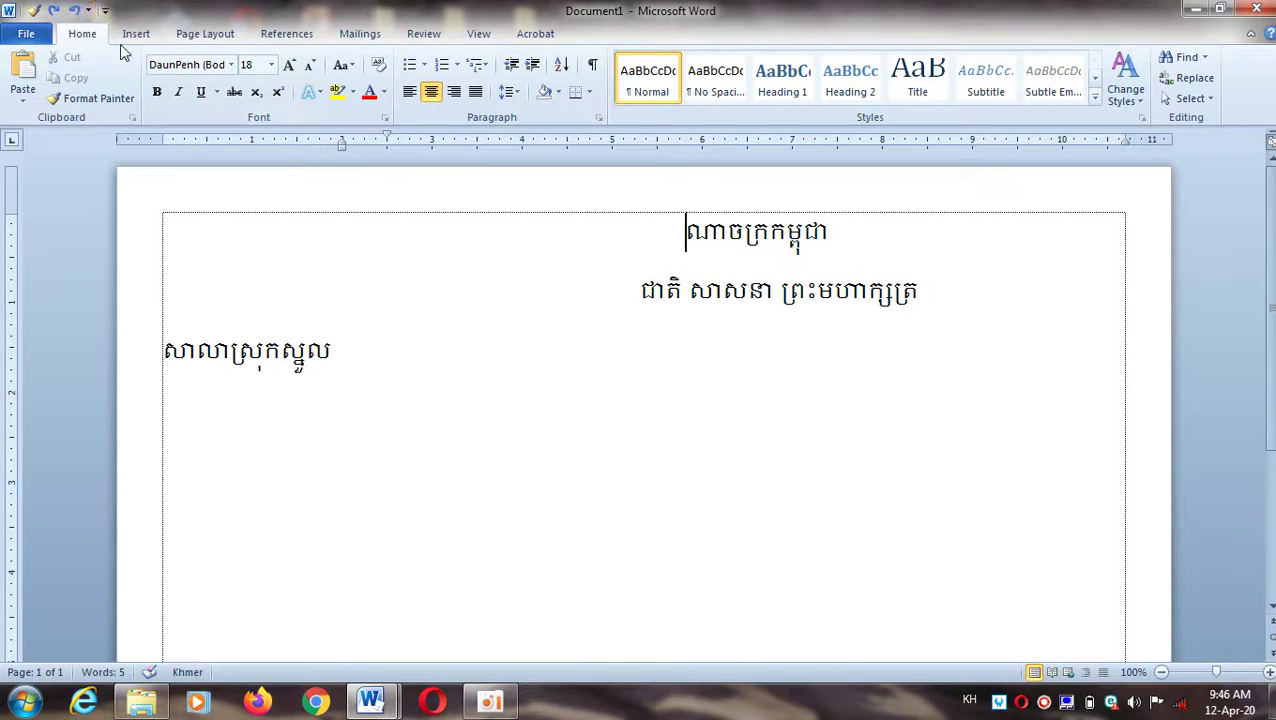
{"action": "left_click", "coordinate": [76, 10]}
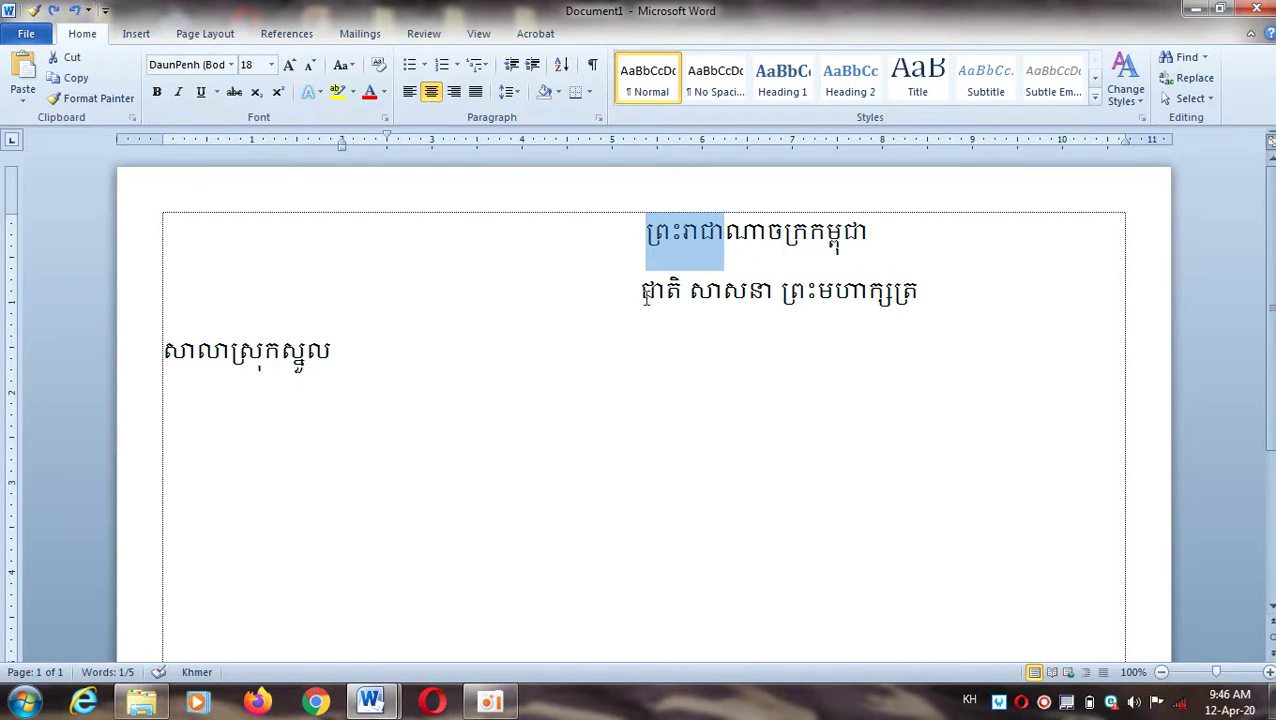
{"action": "left_click", "coordinate": [643, 292]}
{"action": "left_click", "coordinate": [650, 250]}
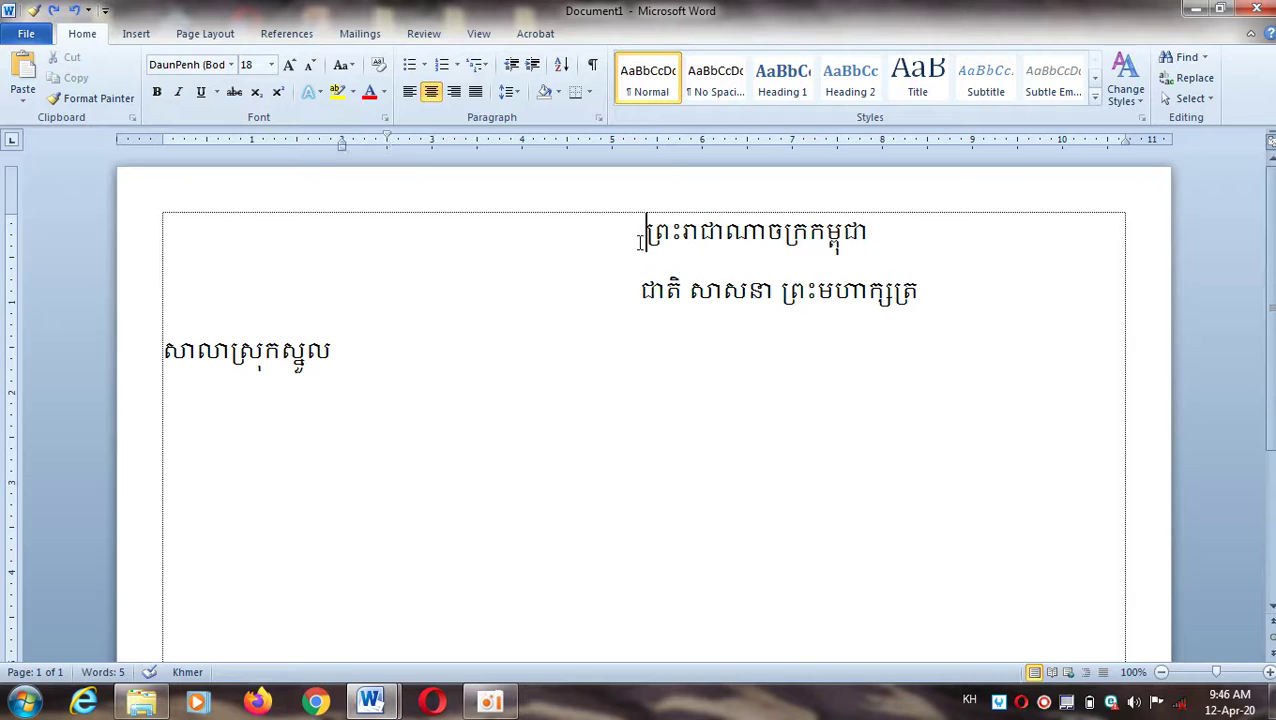
{"action": "left_click", "coordinate": [160, 355]}
{"action": "key", "text": "Tab"}
{"action": "key", "text": "Tab"}
{"action": "key", "text": "Tab"}
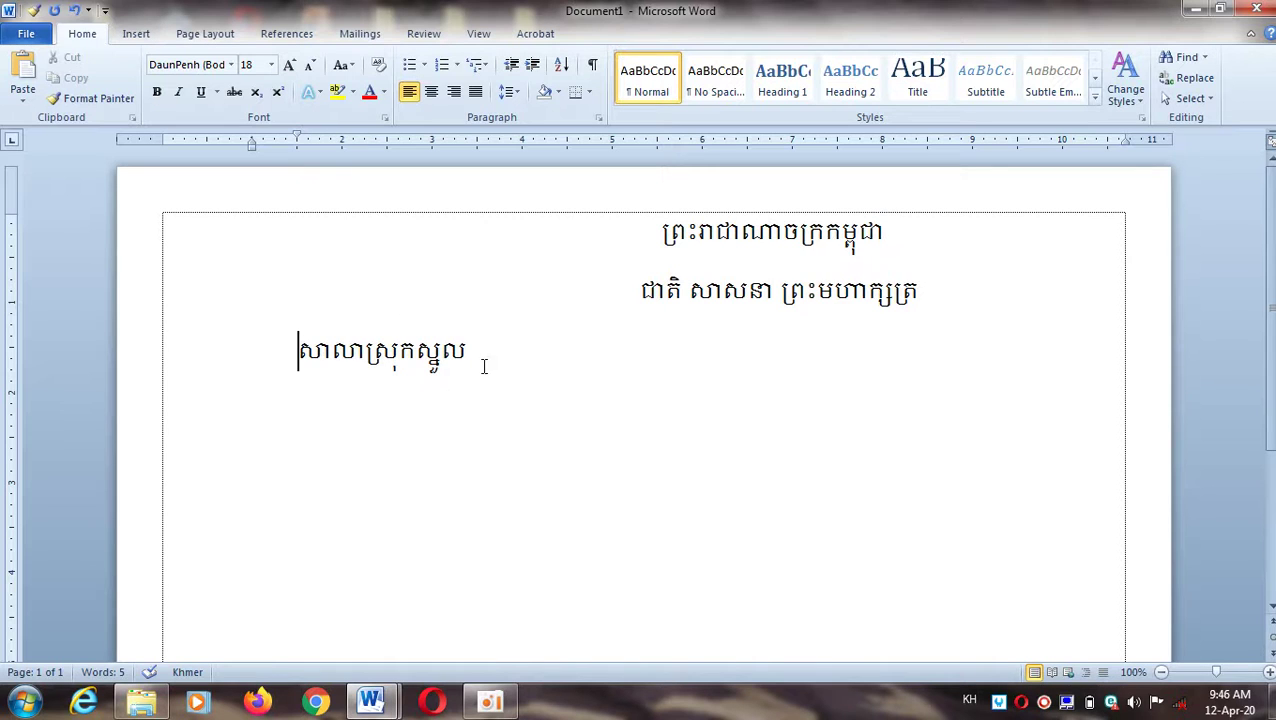
- Select all the text in the document and delete it
{"action": "left_click_drag", "start_coordinate": [474, 356], "coordinate": [363, 337]}
{"action": "key", "text": "ctrl+a"}
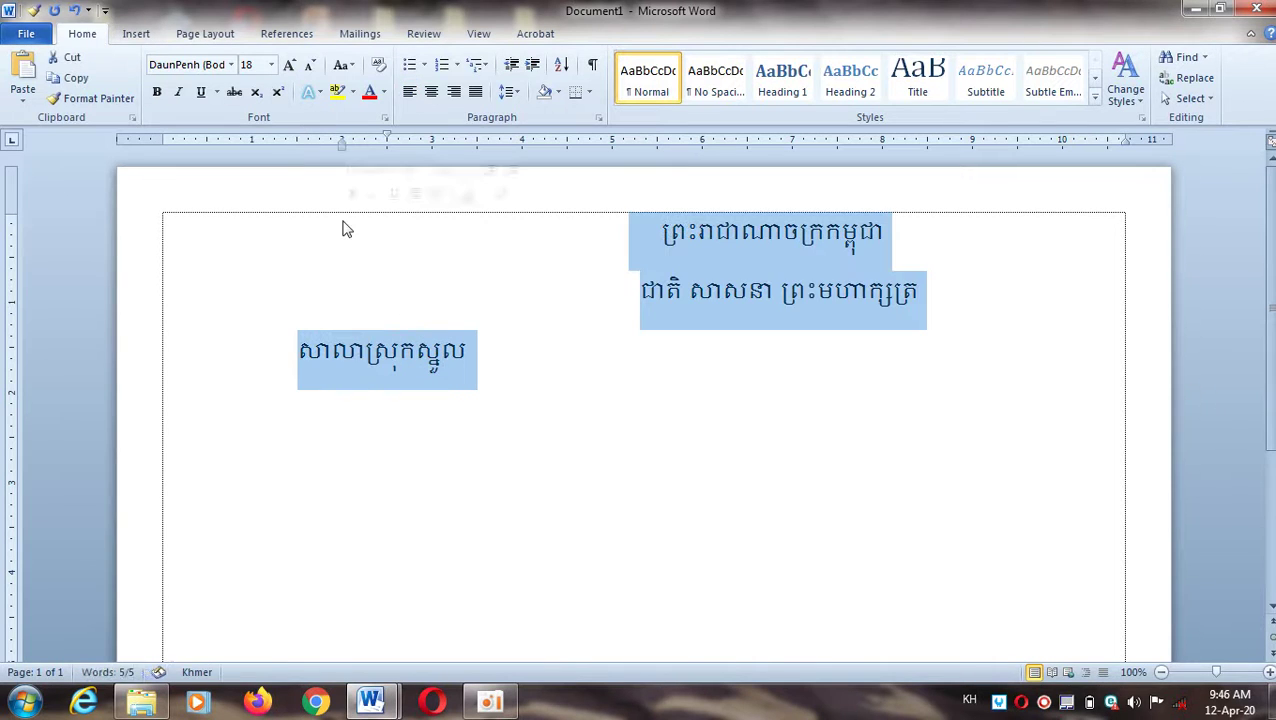
{"action": "key", "text": "Delete"}
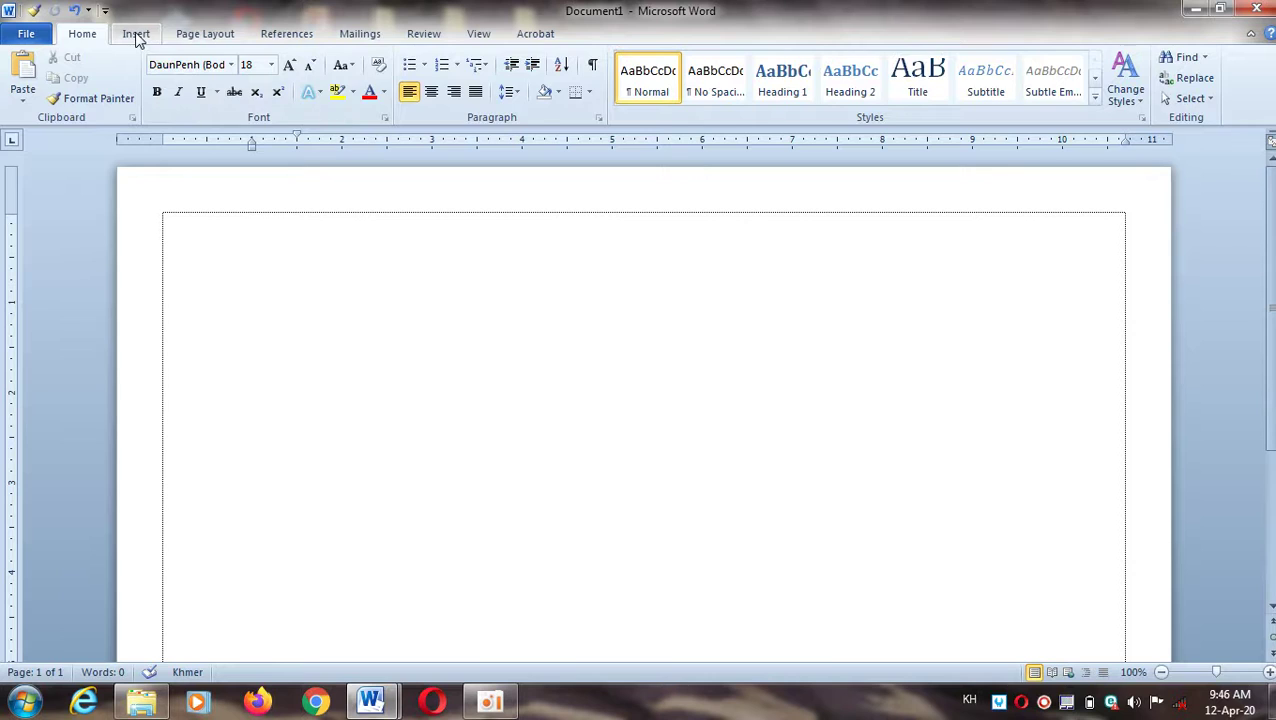
- Draw a wide rectangle shape near the top-left of the page
{"action": "left_click", "coordinate": [136, 36]}
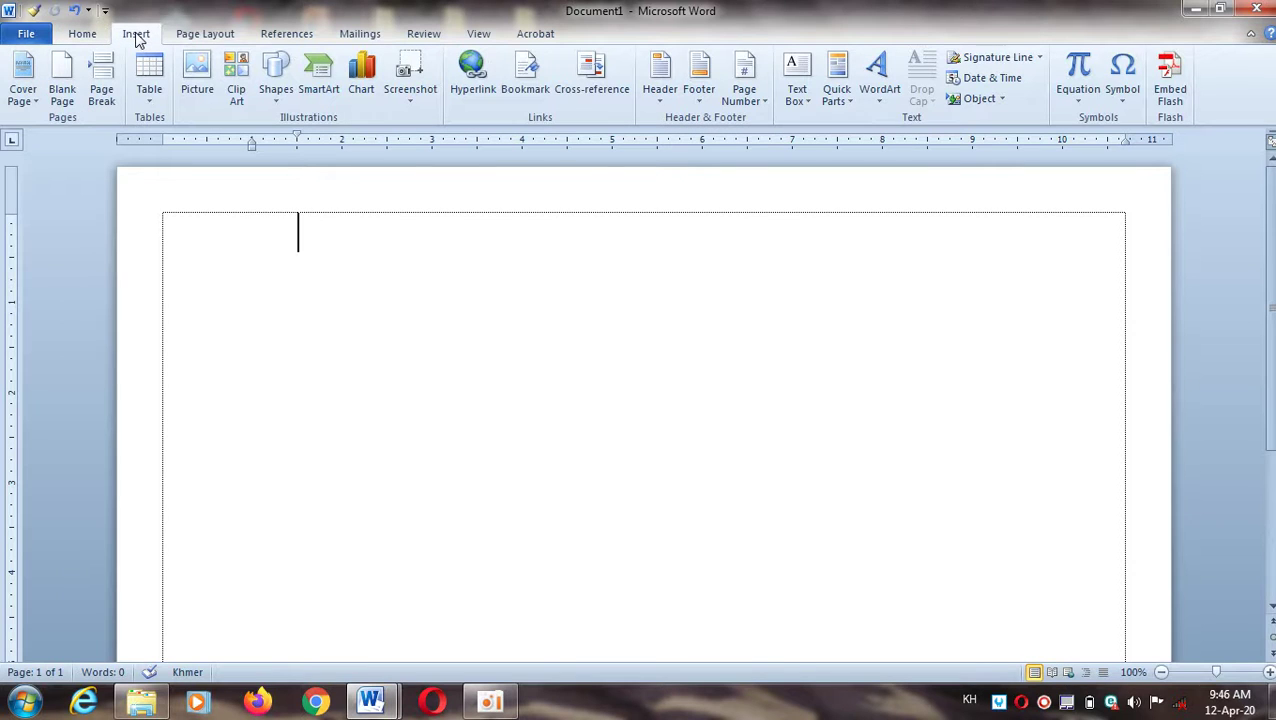
{"action": "left_click", "coordinate": [279, 107]}
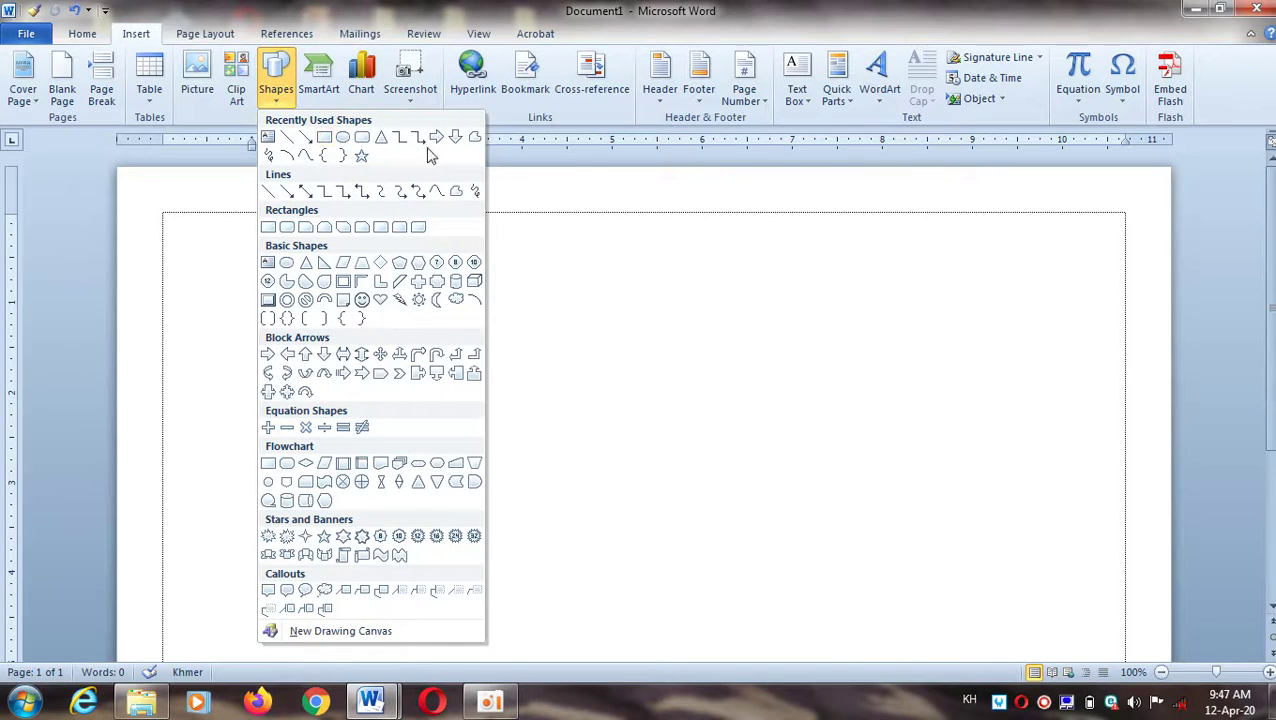
{"action": "left_click", "coordinate": [324, 138]}
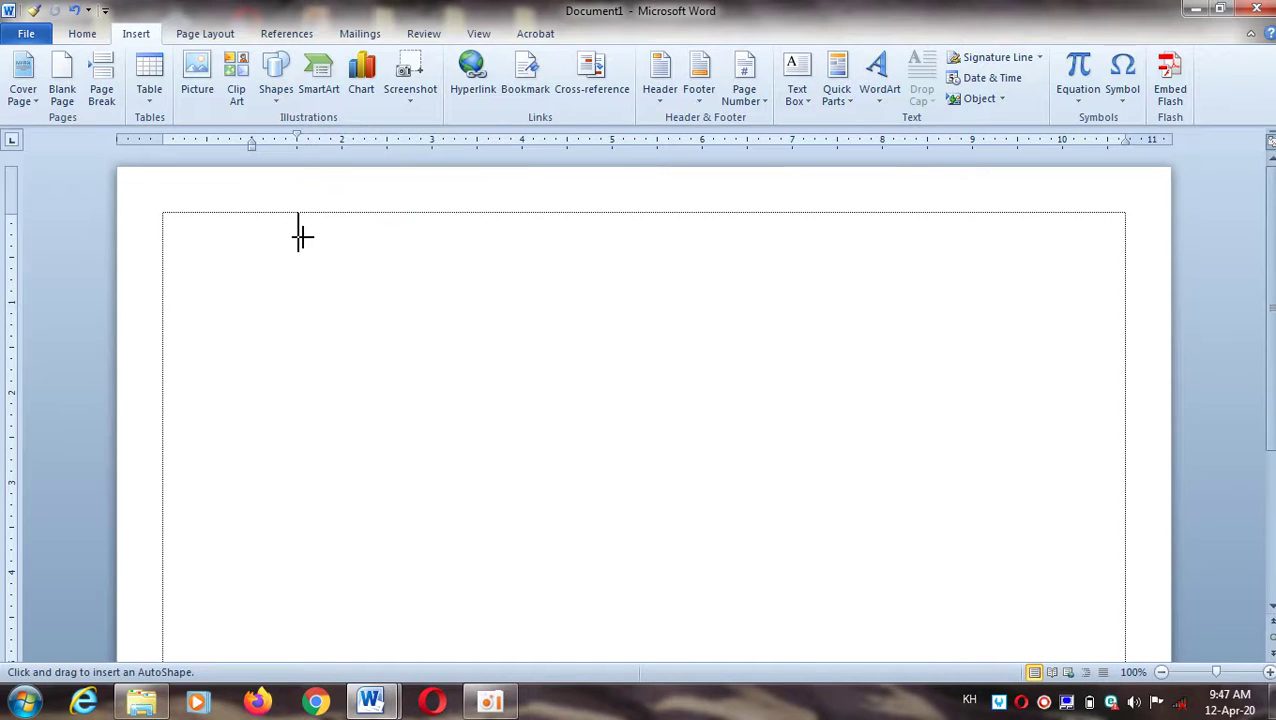
{"action": "left_click_drag", "start_coordinate": [302, 237], "coordinate": [665, 338]}
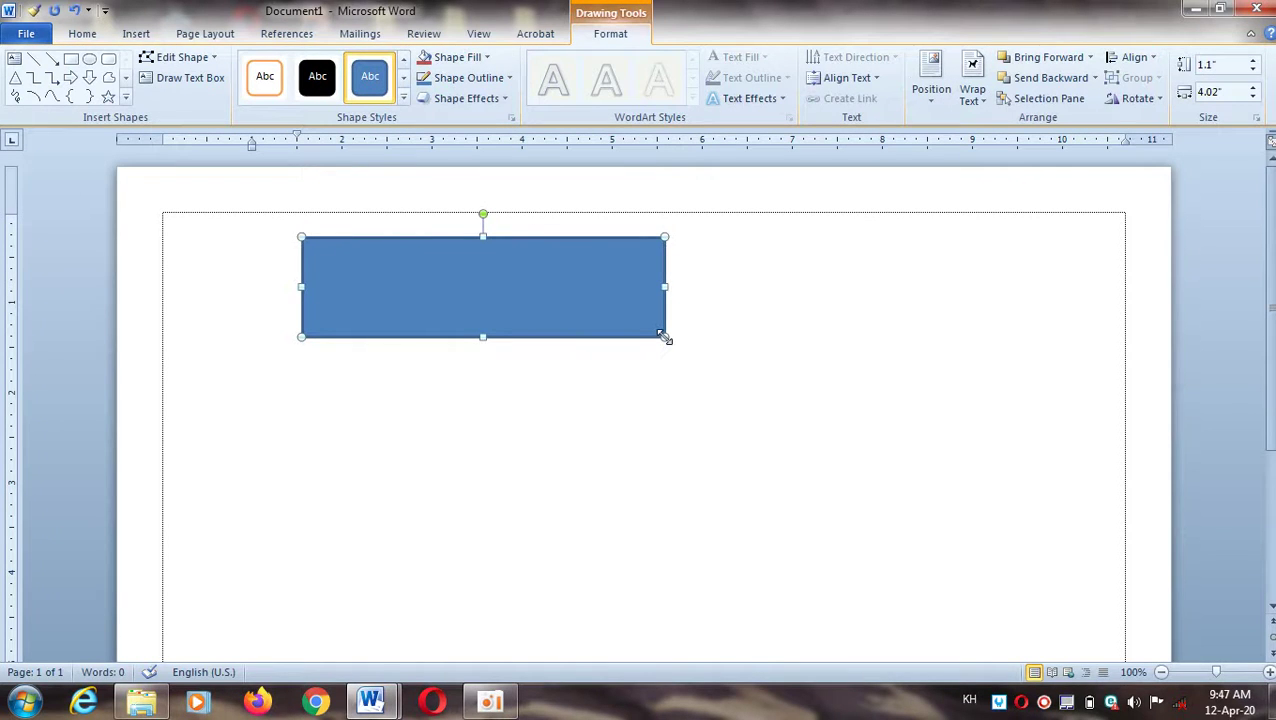
- Type placeholder Khmer text សសសសា៣ inside the blue rectangle and open the Shape Outline menu
{"action": "right_click", "coordinate": [458, 284]}
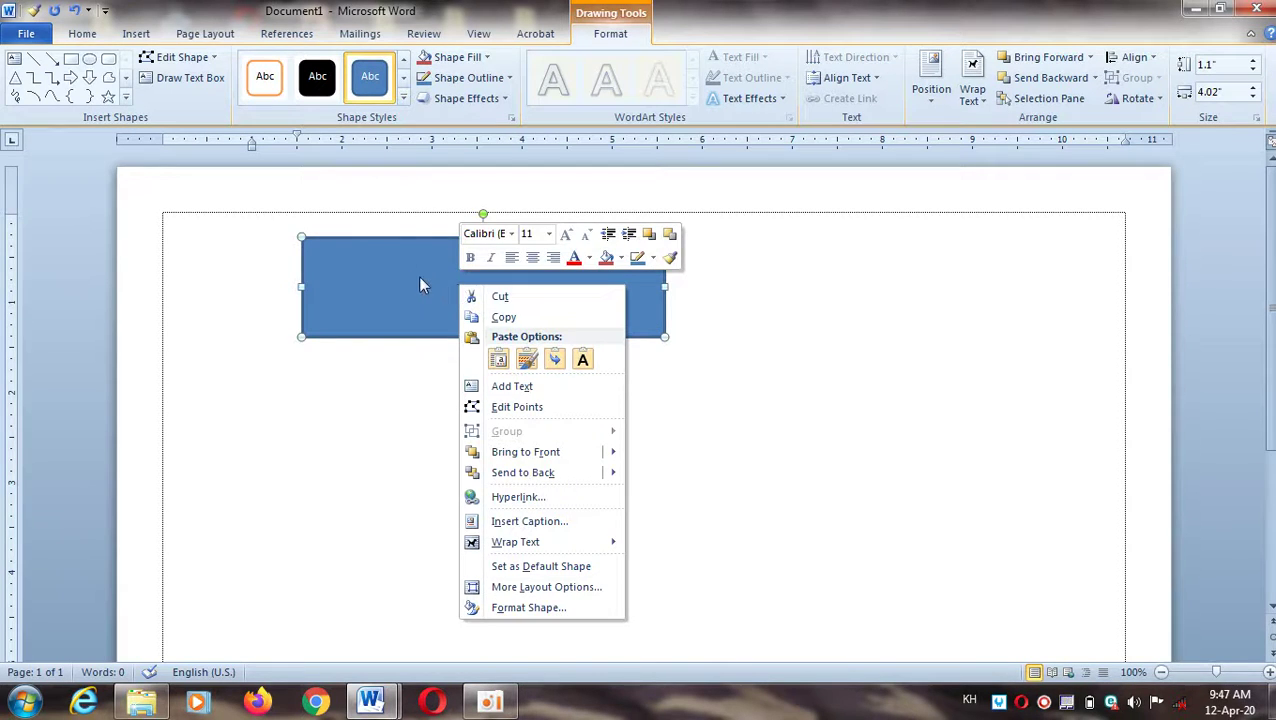
{"action": "left_click", "coordinate": [419, 278]}
{"action": "right_click", "coordinate": [420, 280]}
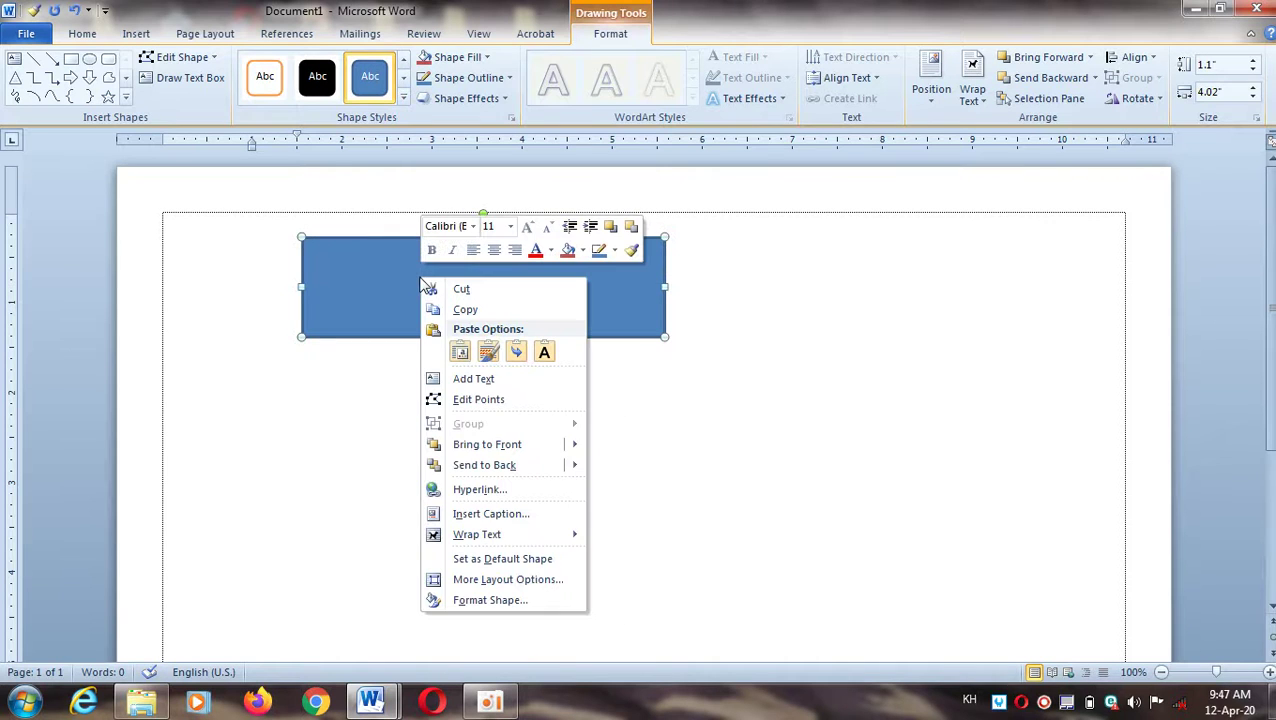
{"action": "left_click", "coordinate": [475, 379]}
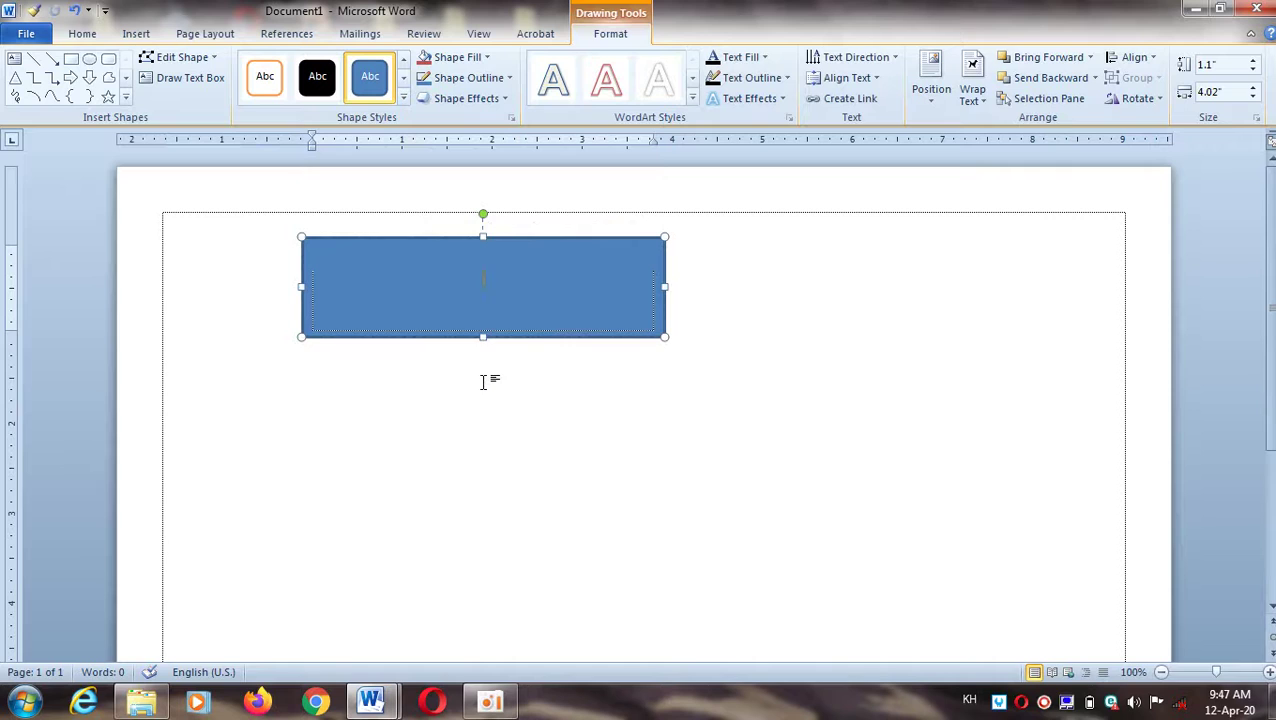
{"action": "type", "text": "សសសស"}
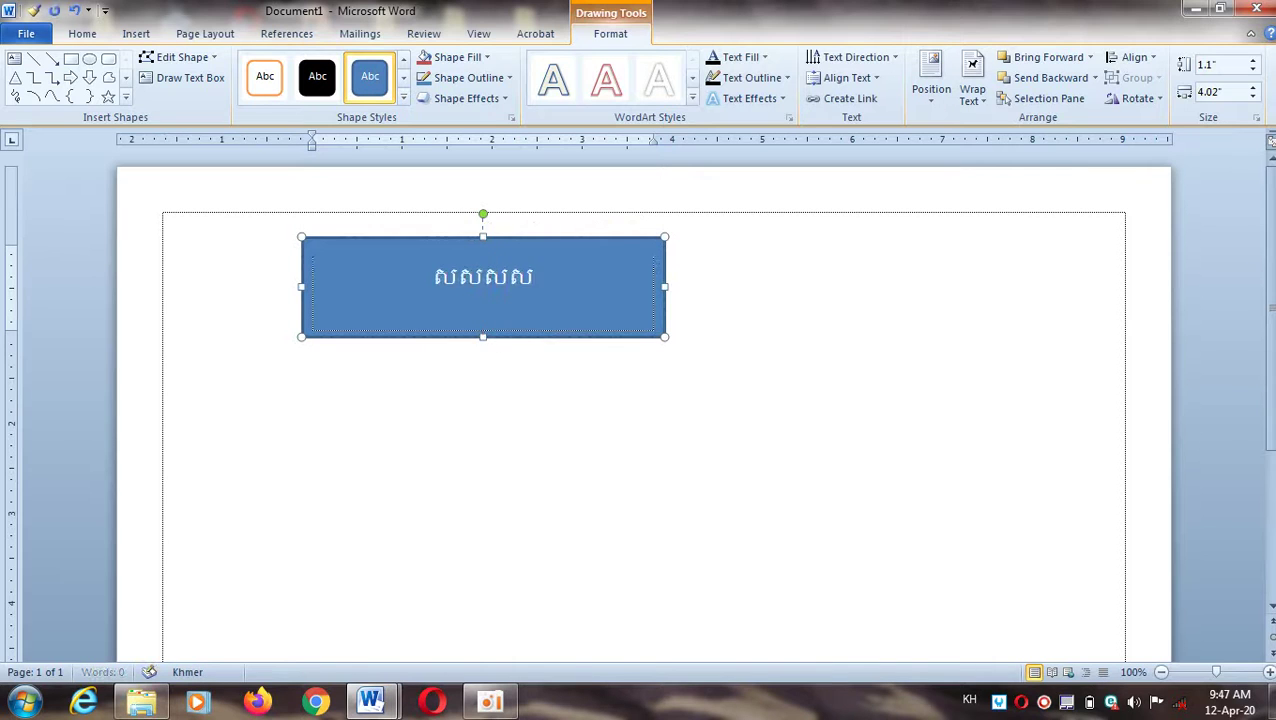
{"action": "type", "text": "ា៣"}
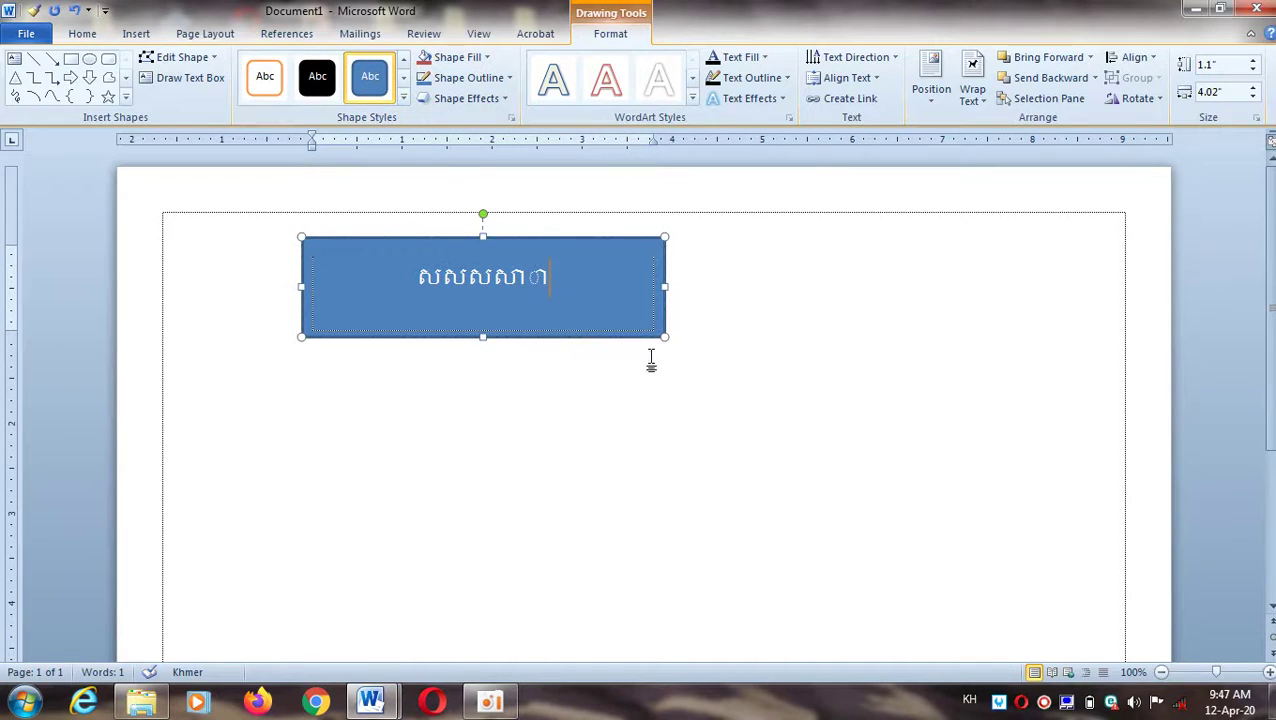
{"action": "left_click", "coordinate": [508, 78]}
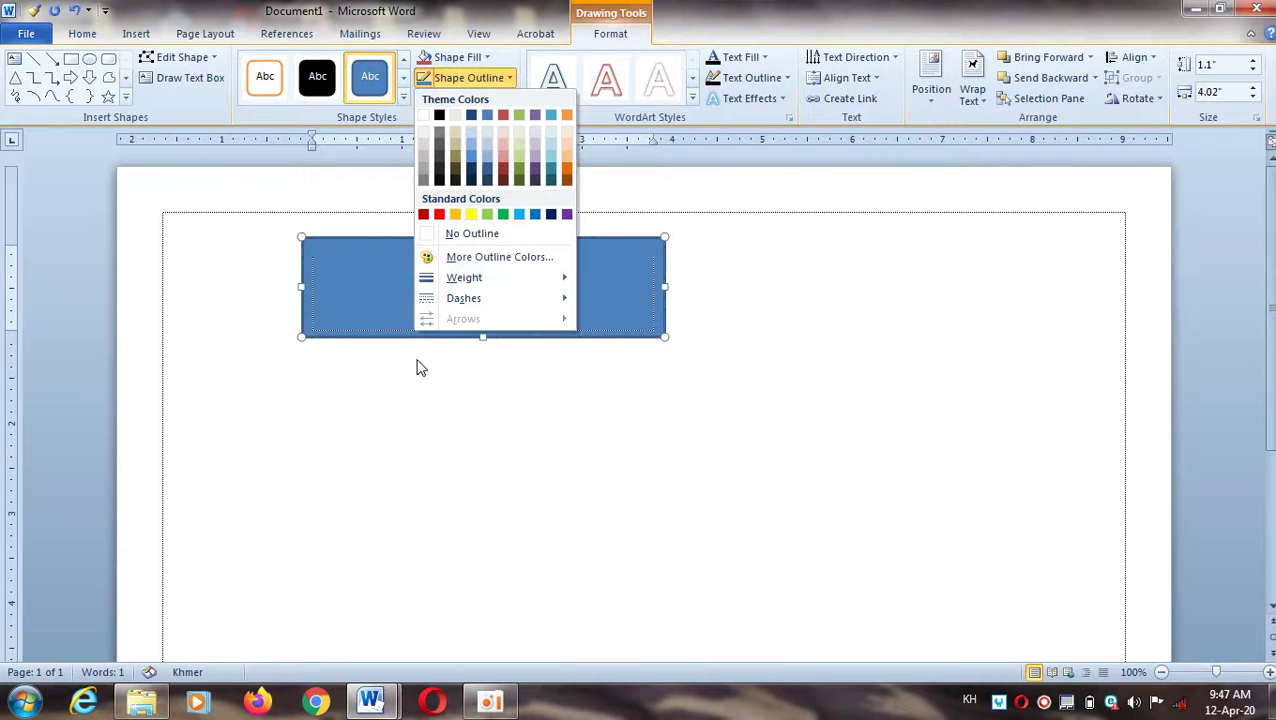
- Set the rectangle to No Outline and No Fill, then select its Khmer text
{"action": "left_click", "coordinate": [477, 236]}
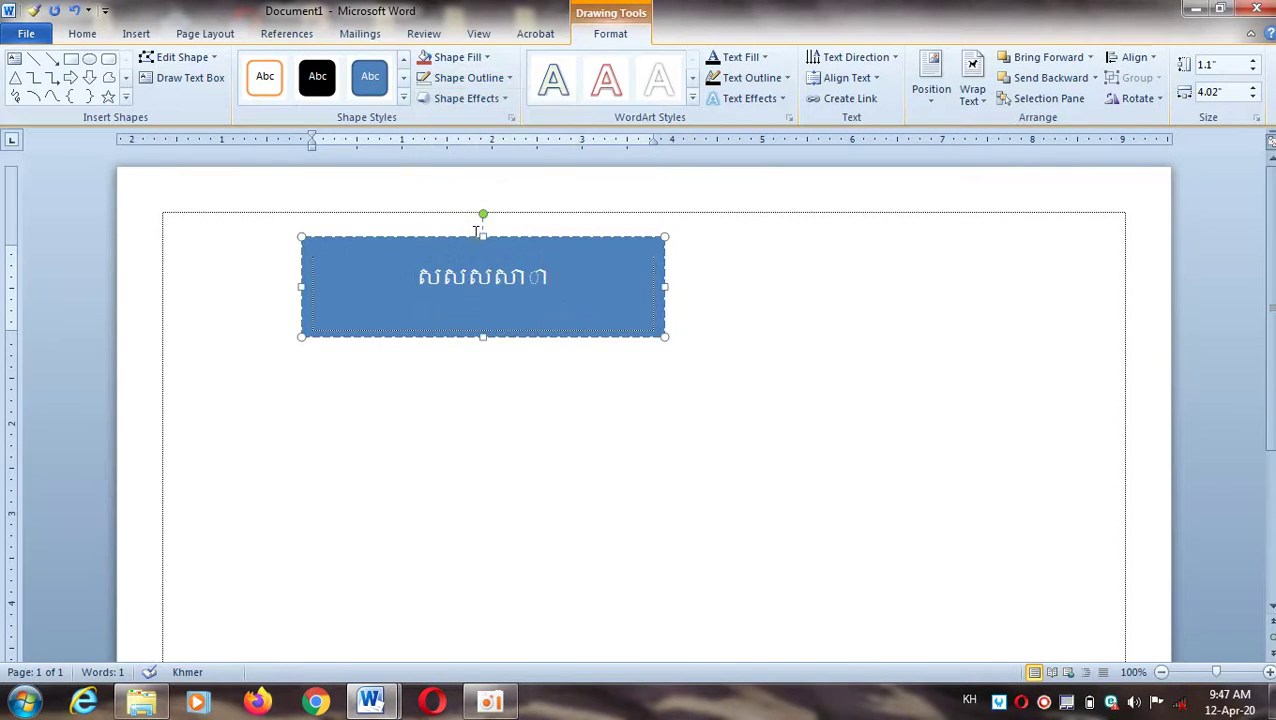
{"action": "left_click", "coordinate": [489, 58]}
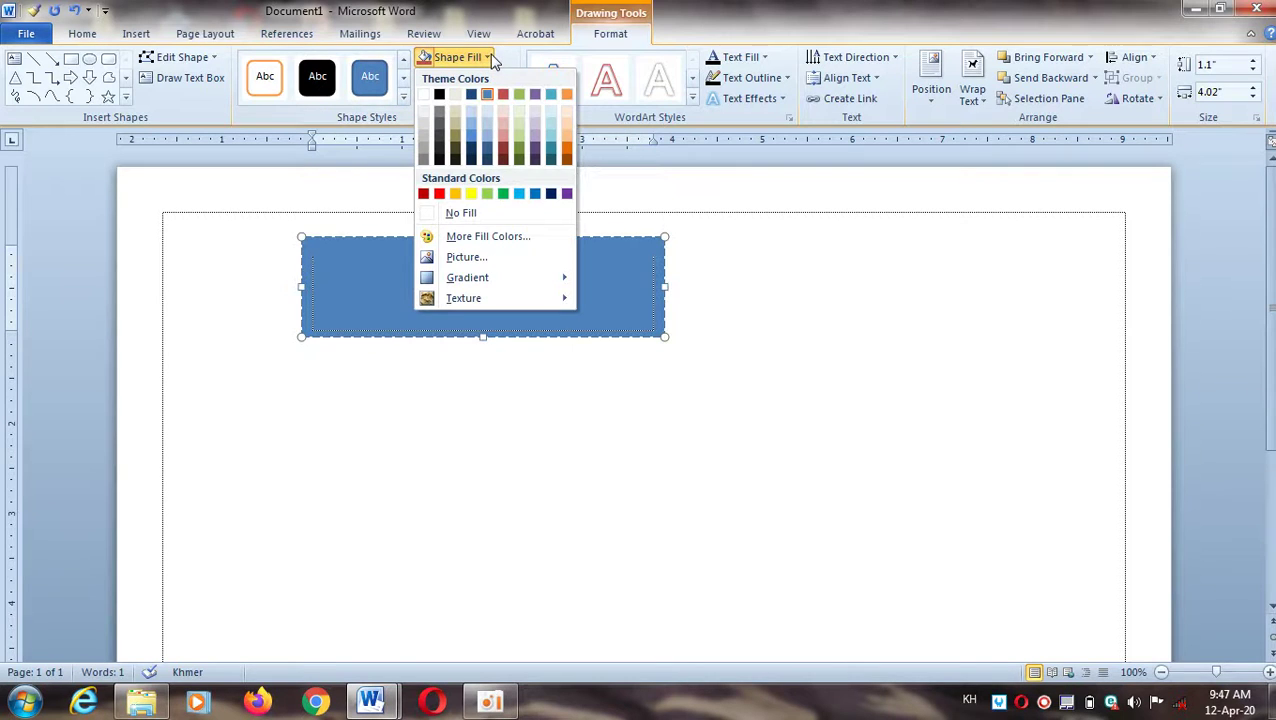
{"action": "left_click", "coordinate": [462, 214]}
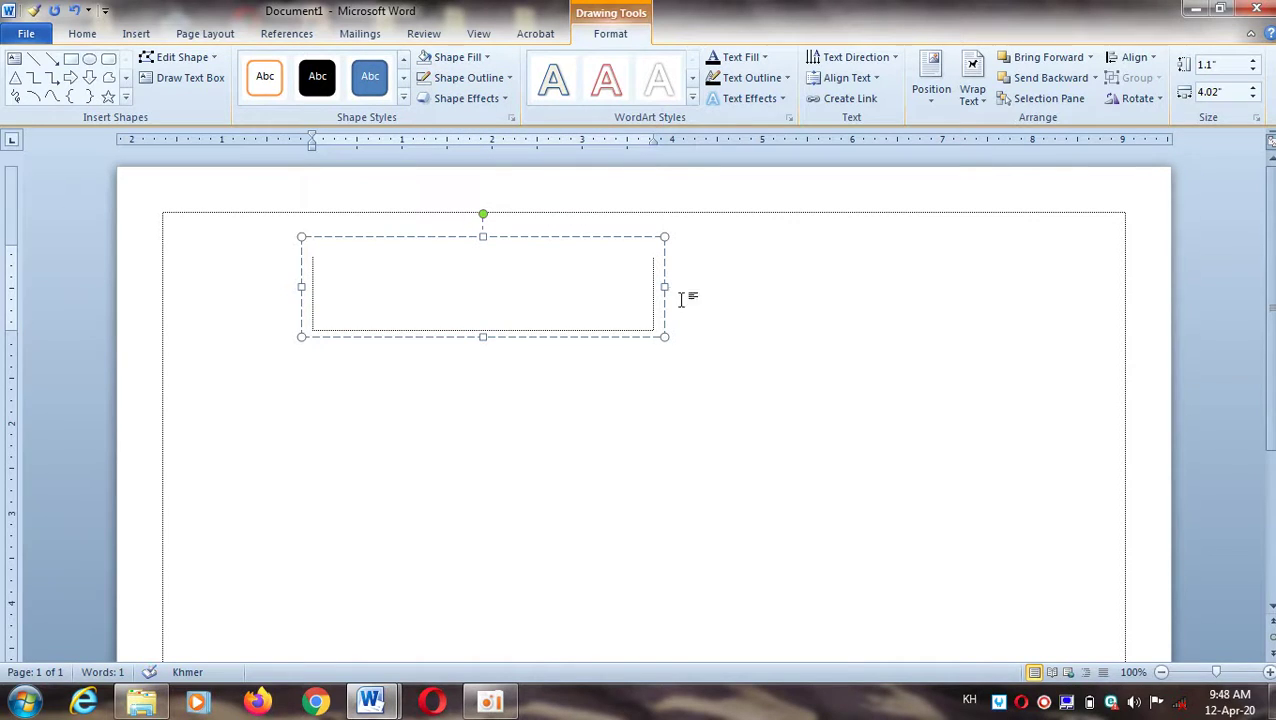
{"action": "left_click_drag", "start_coordinate": [566, 278], "coordinate": [410, 274]}
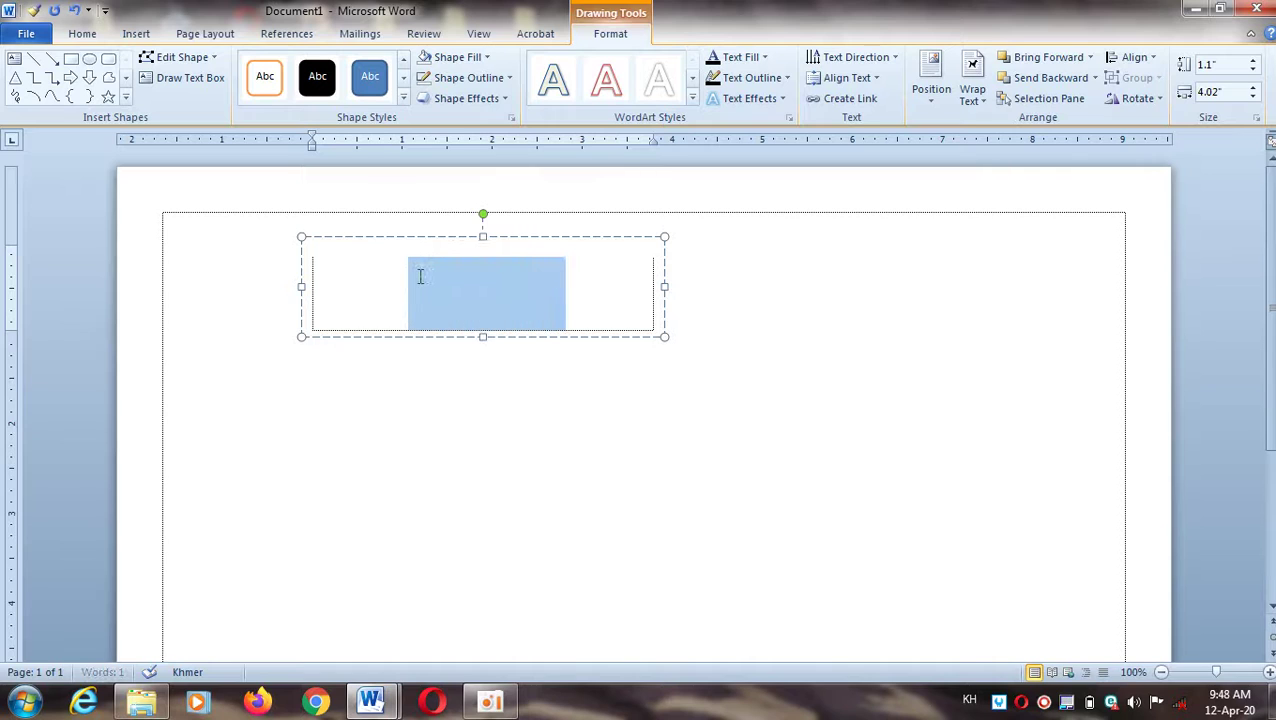
- Colour the box's selected Khmer text dark blue
{"action": "left_click", "coordinate": [83, 34]}
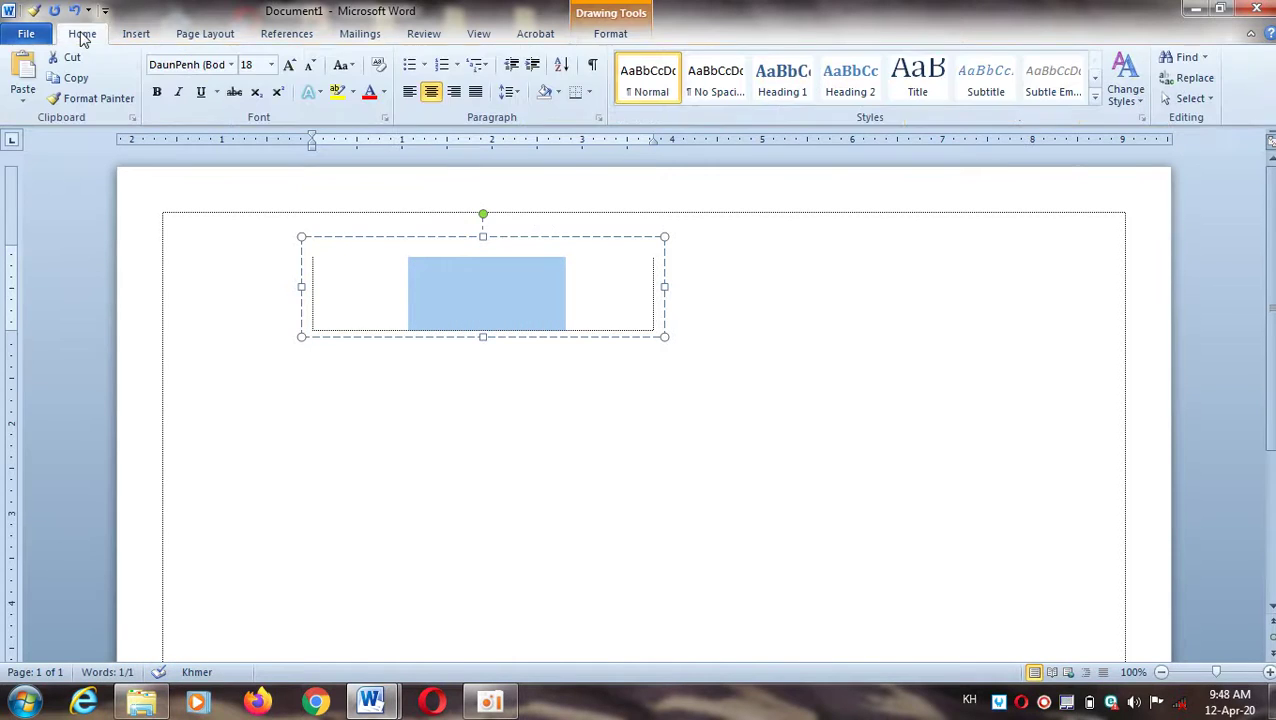
{"action": "left_click", "coordinate": [384, 92]}
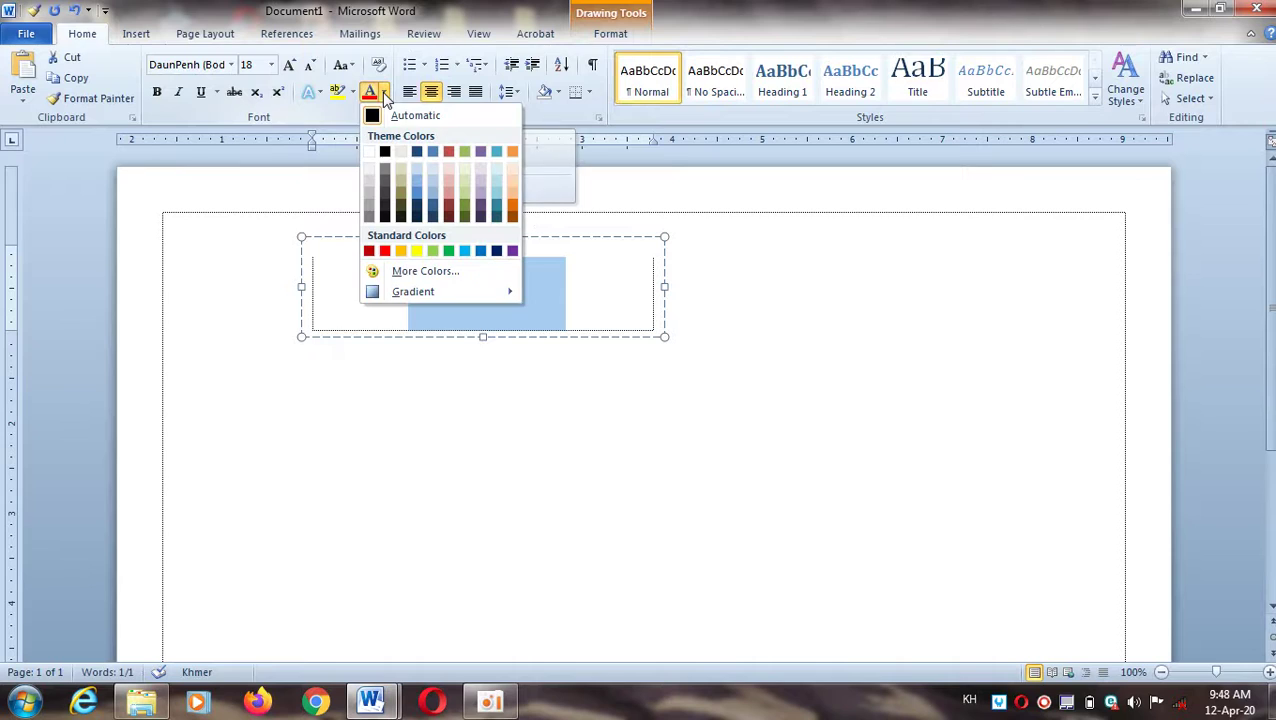
{"action": "left_click", "coordinate": [417, 152]}
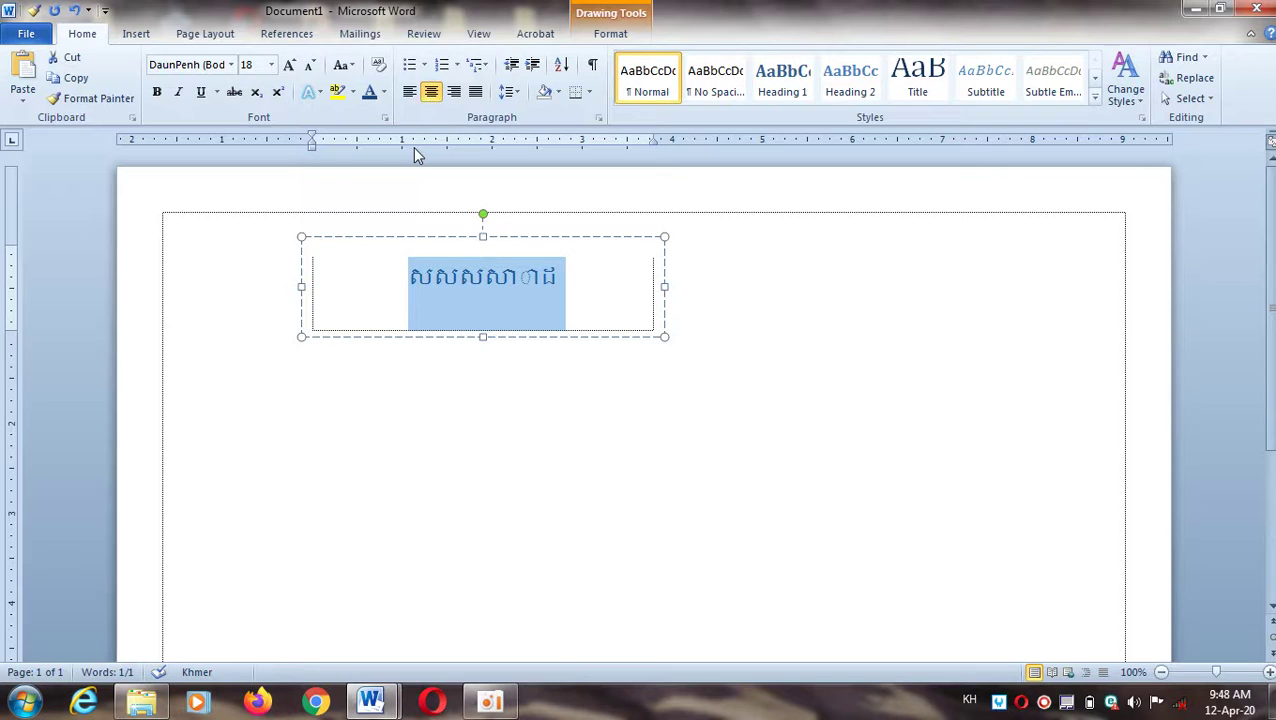
- Delete the placeholder text and drag the empty box to the page's right side
{"action": "left_click", "coordinate": [566, 281]}
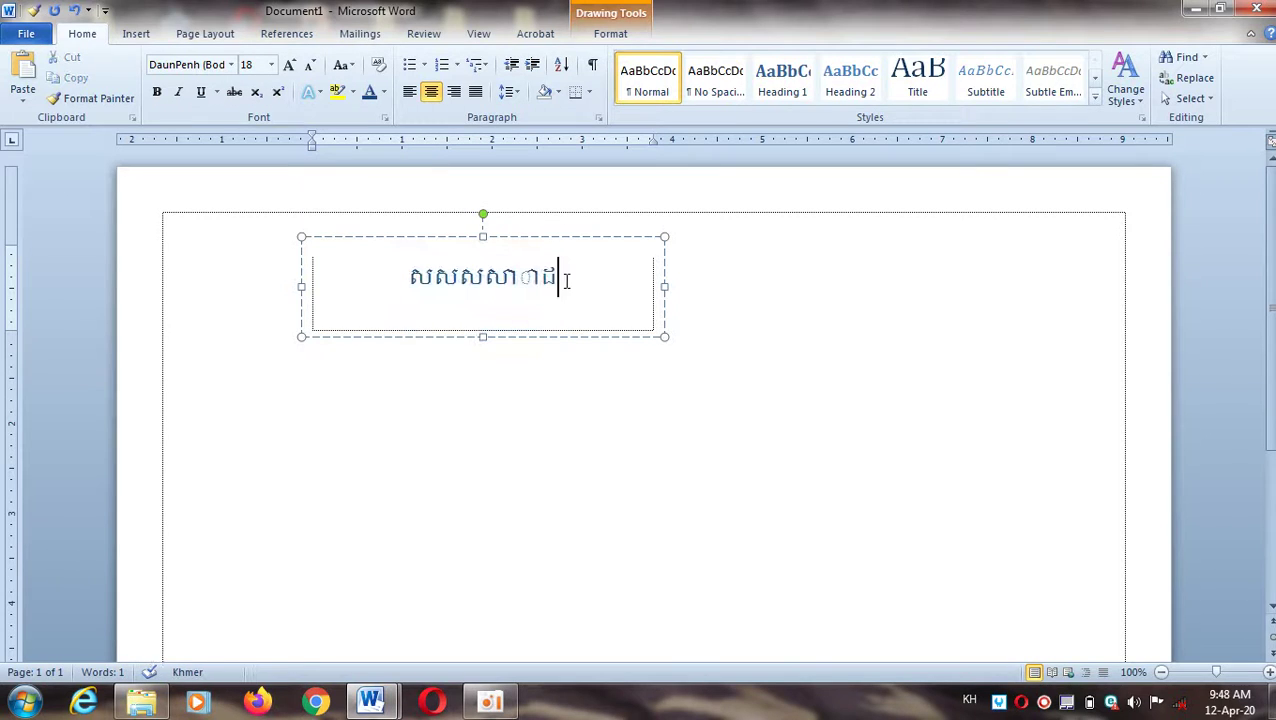
{"action": "key", "text": "BackSpace"}
{"action": "key", "text": "BackSpace"}
{"action": "key", "text": "BackSpace"}
{"action": "key", "text": "BackSpace"}
{"action": "key", "text": "BackSpace"}
{"action": "key", "text": "BackSpace"}
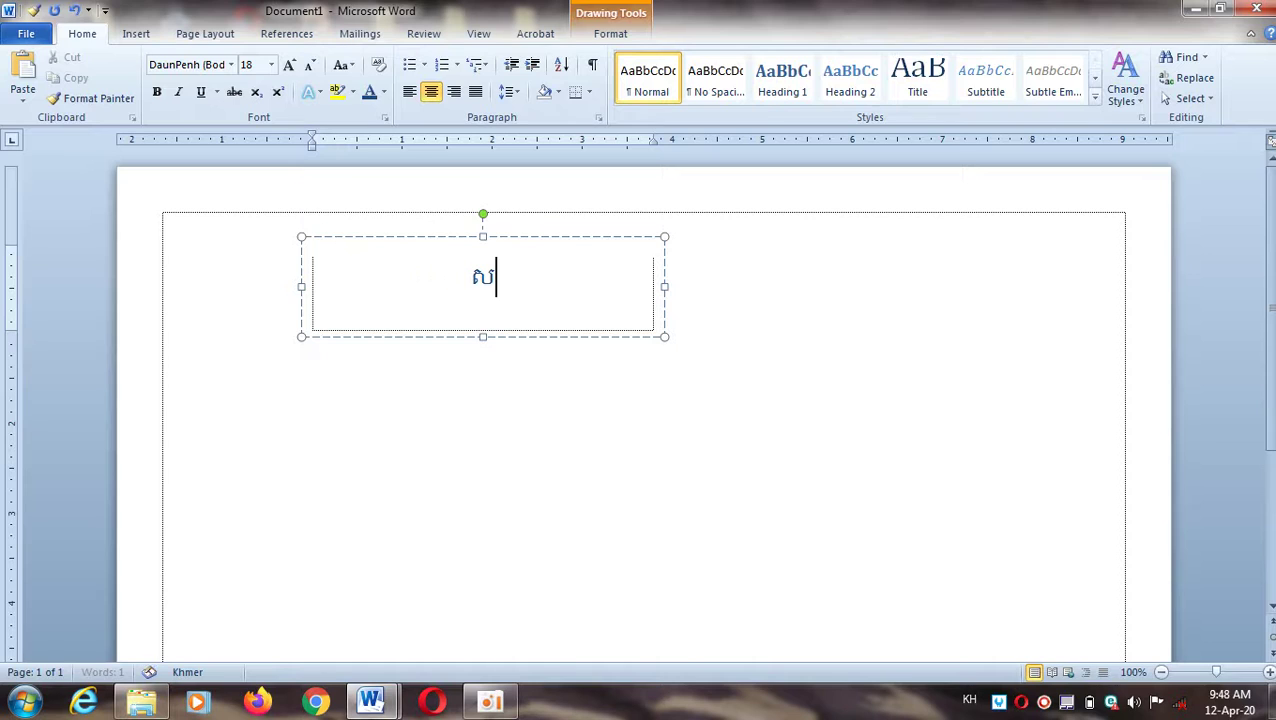
{"action": "key", "text": "BackSpace"}
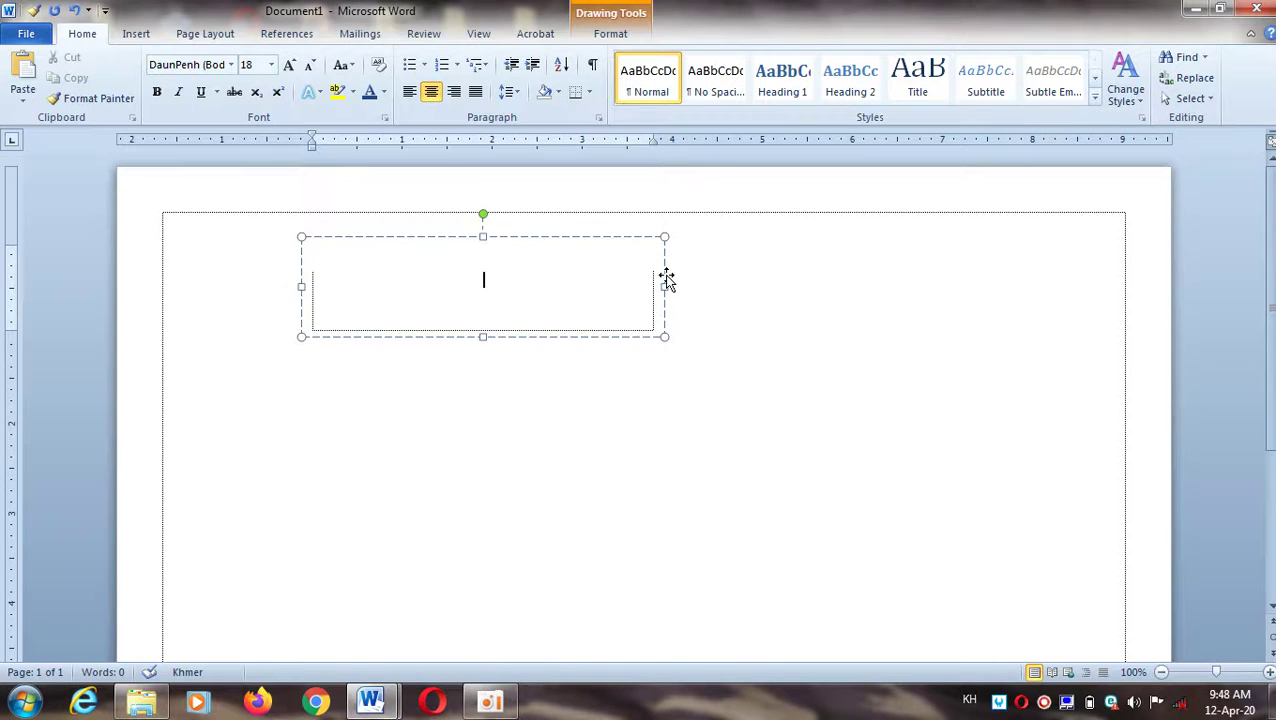
{"action": "left_click_drag", "start_coordinate": [664, 275], "coordinate": [1040, 283]}
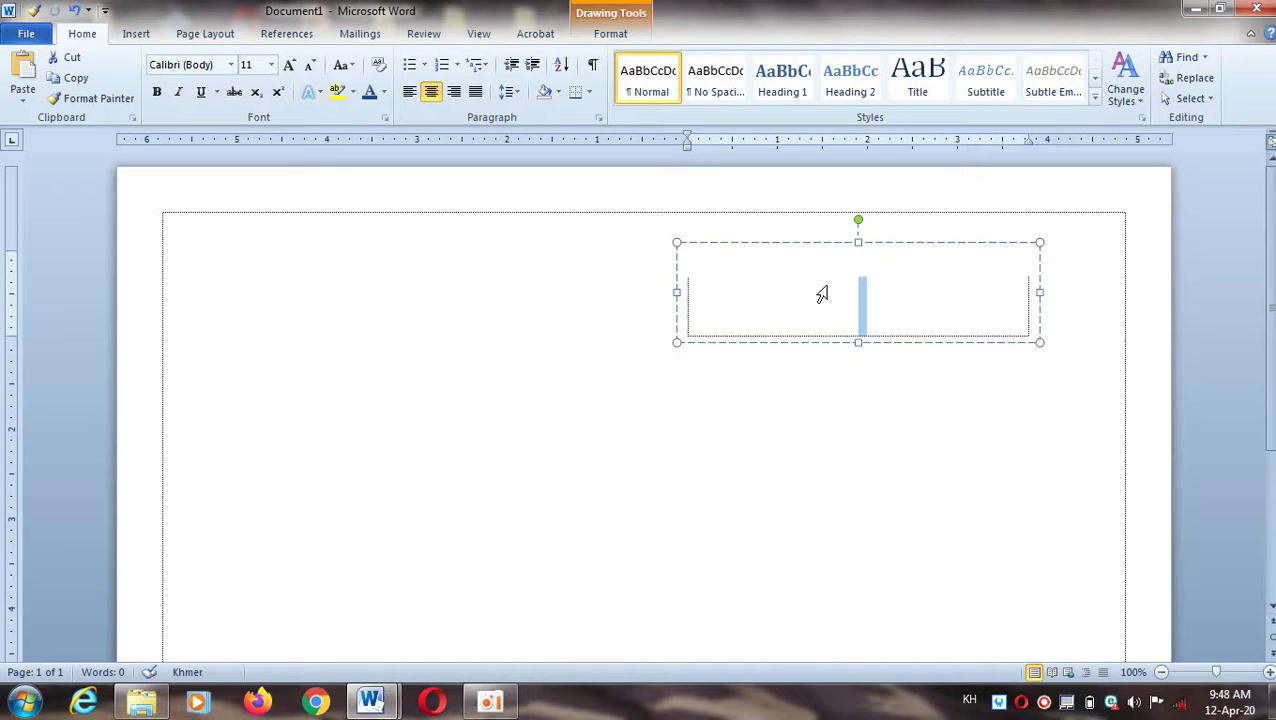
{"action": "left_click", "coordinate": [752, 365]}
{"action": "left_click", "coordinate": [788, 311]}
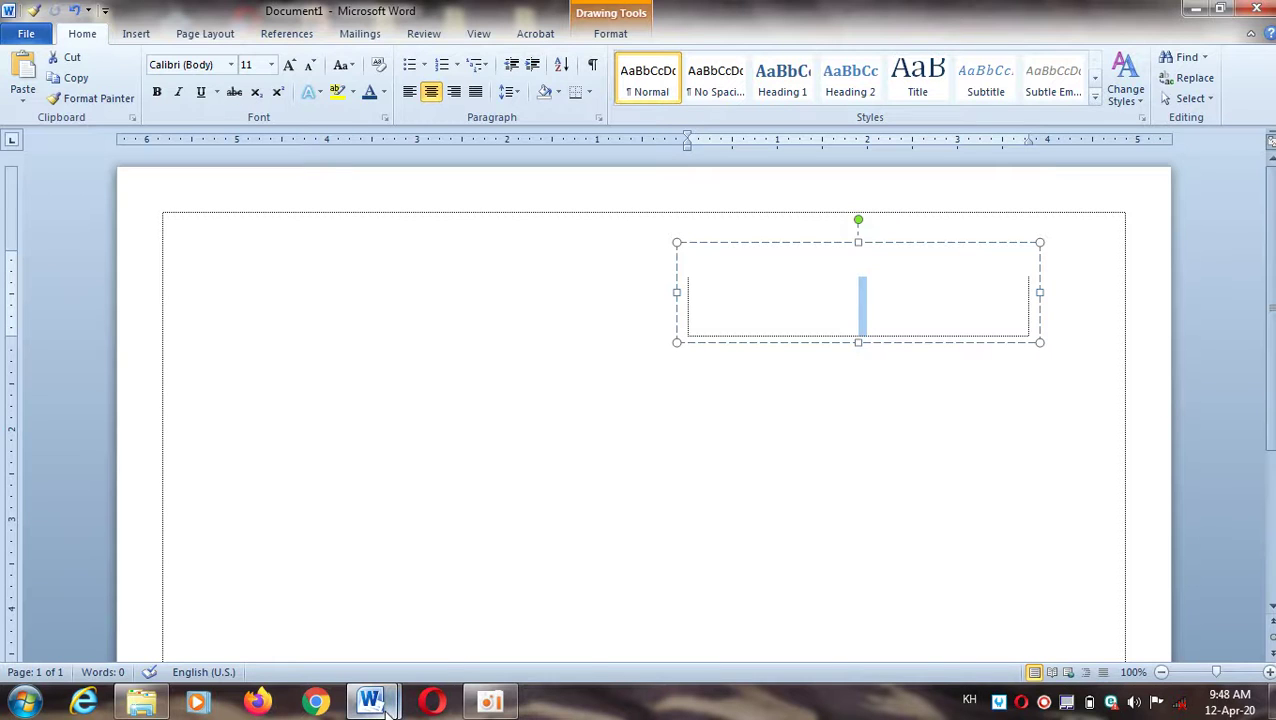
{"action": "mouse_move", "coordinate": [370, 701]}
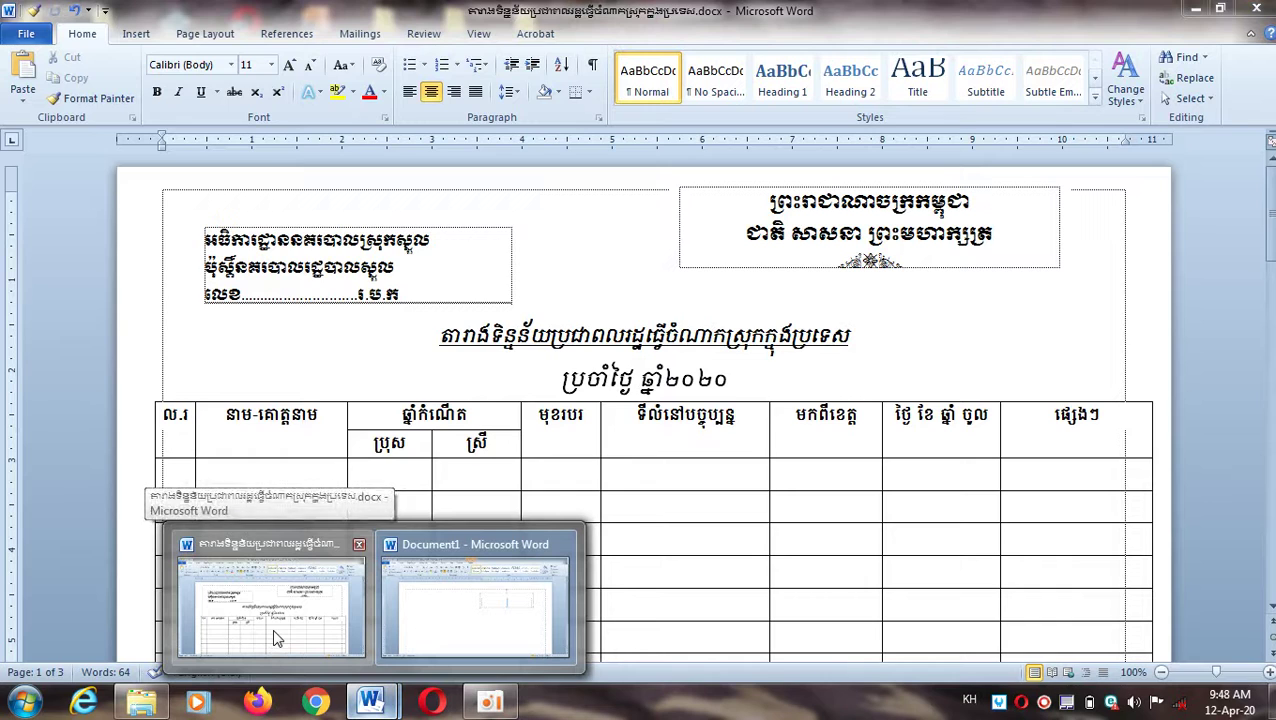
{"action": "left_click", "coordinate": [277, 638]}
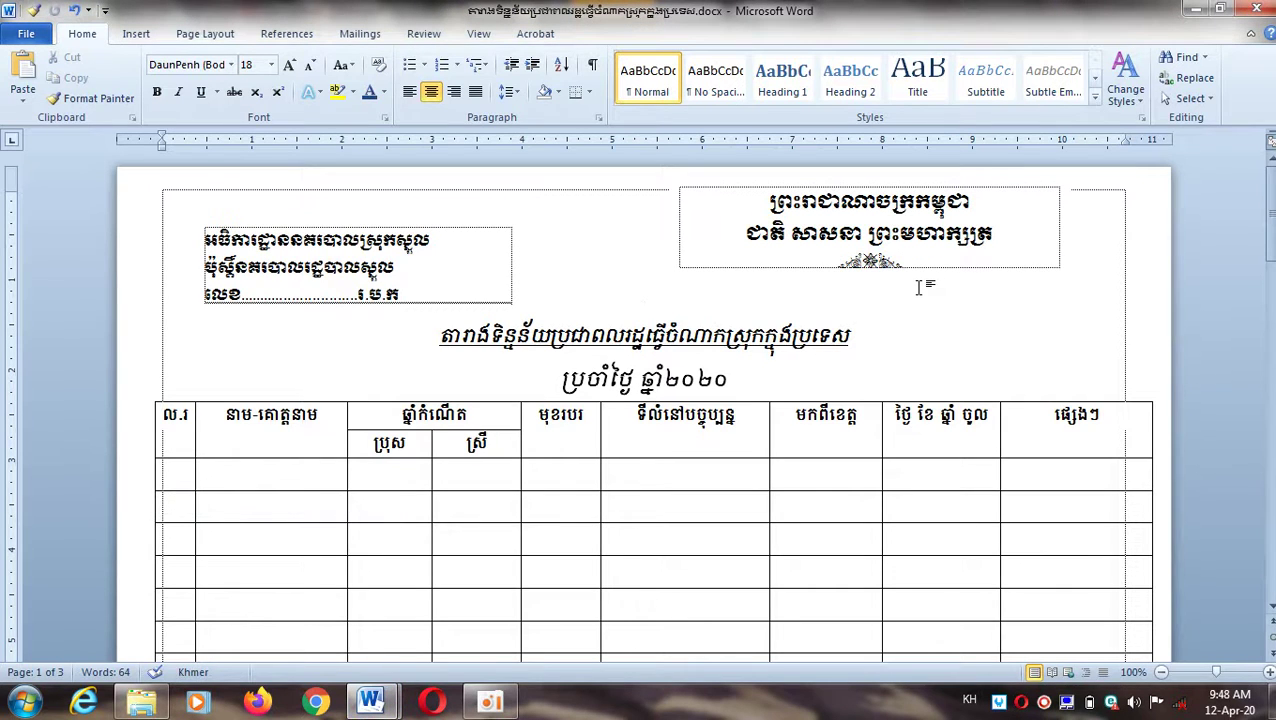
{"action": "left_click", "coordinate": [860, 279]}
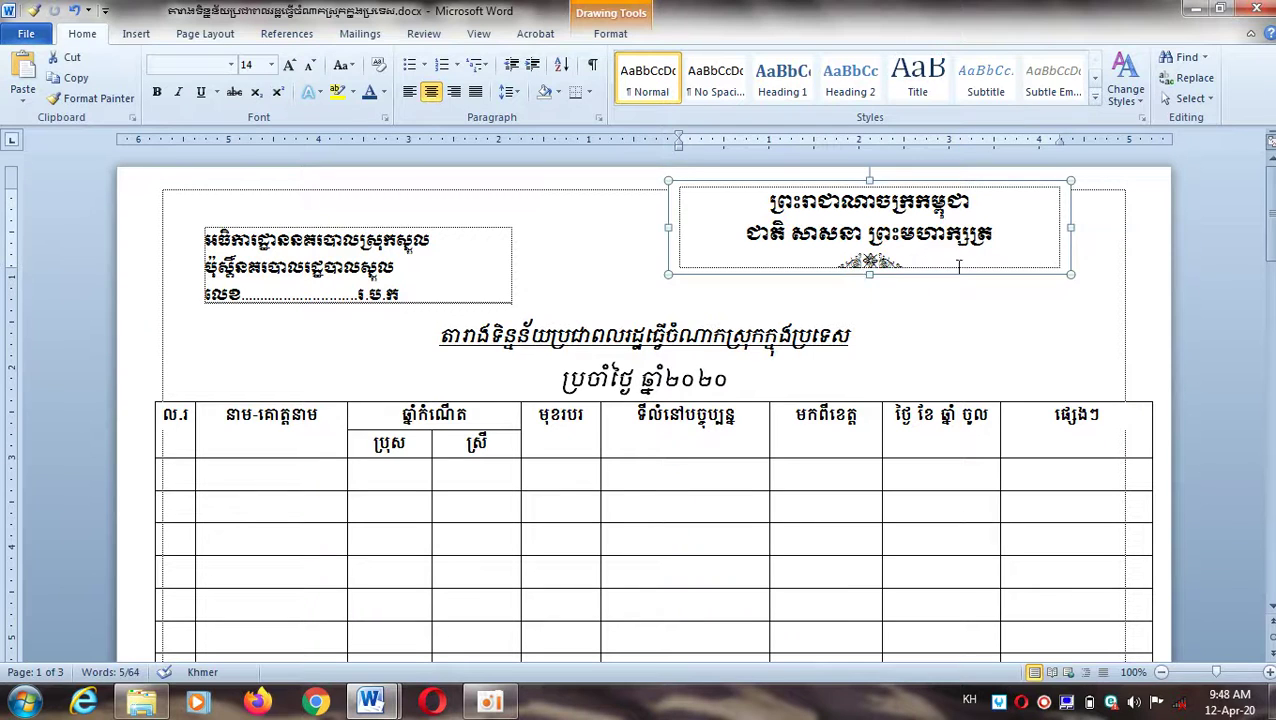
{"action": "key", "text": "ctrl+Right"}
{"action": "key", "text": "ctrl+Right"}
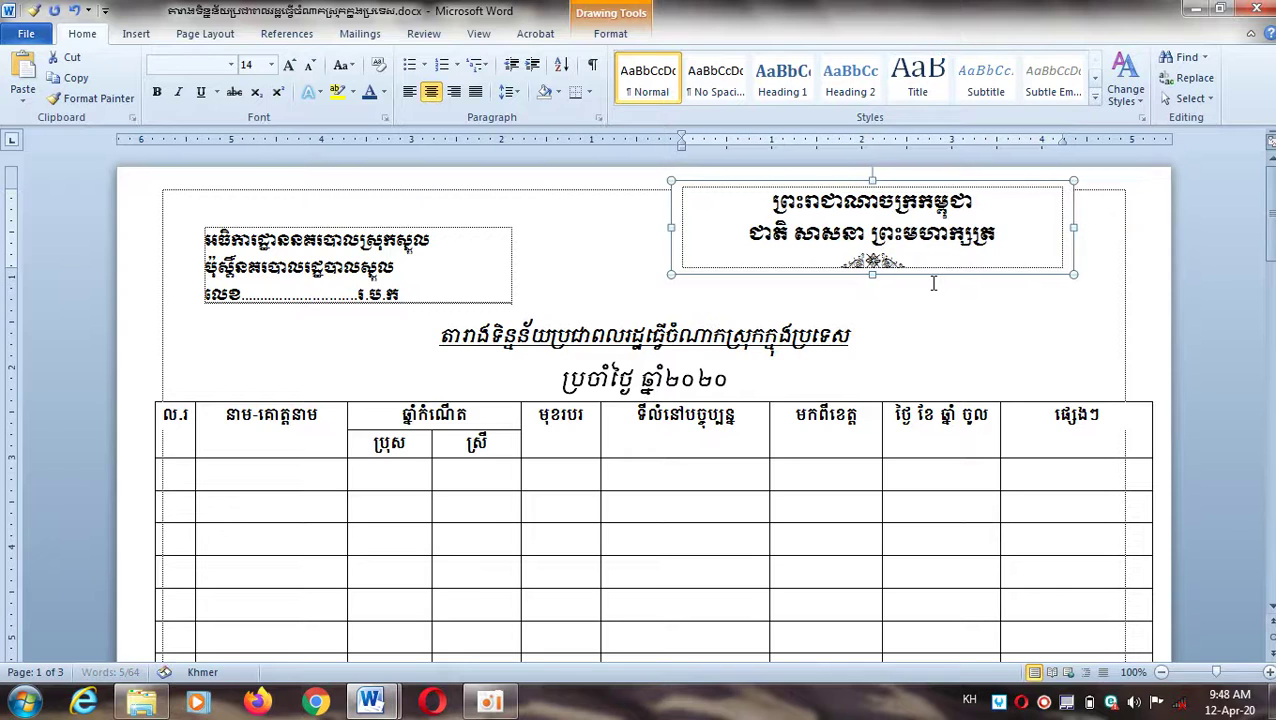
{"action": "key", "text": "ctrl+Right"}
{"action": "key", "text": "ctrl+Right"}
{"action": "key", "text": "ctrl+Right"}
{"action": "key", "text": "ctrl+Down"}
{"action": "key", "text": "ctrl+Down"}
{"action": "key", "text": "ctrl+Down"}
{"action": "key", "text": "ctrl+Down"}
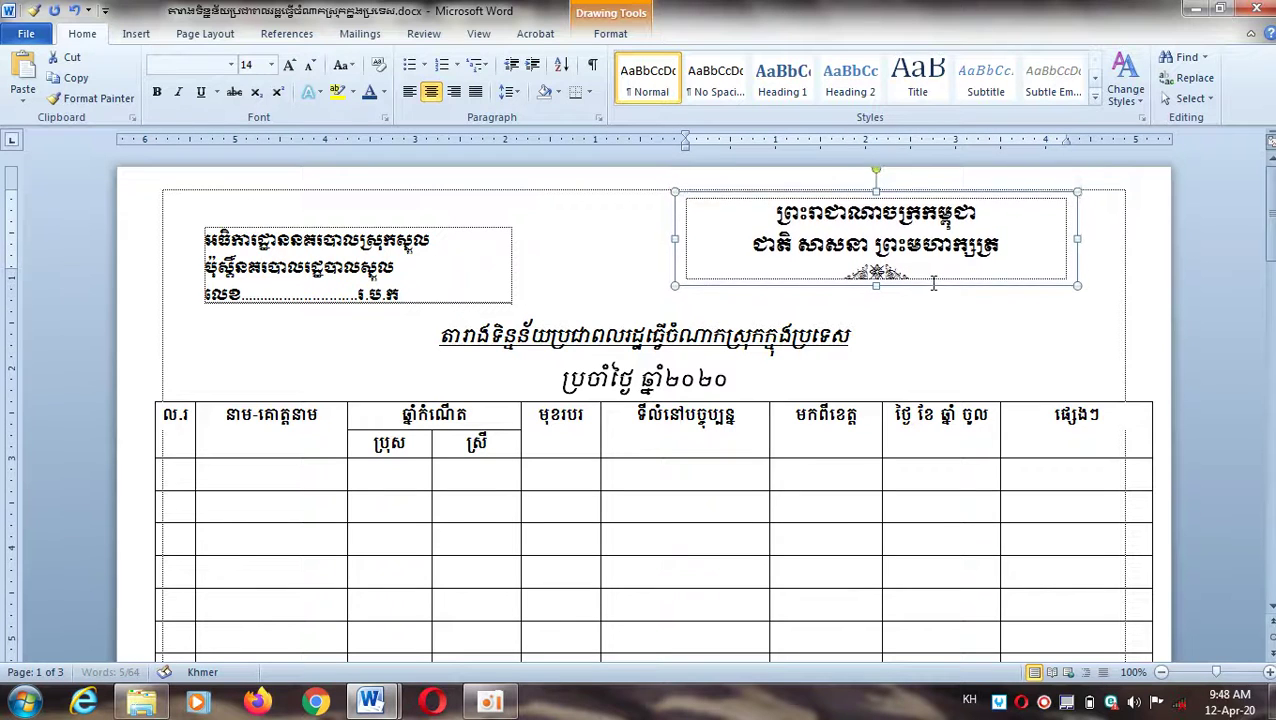
{"action": "key", "text": "ctrl+Down"}
{"action": "key", "text": "ctrl+Down"}
{"action": "key", "text": "ctrl+Down"}
{"action": "key", "text": "ctrl+Down"}
{"action": "key", "text": "ctrl+Down"}
{"action": "key", "text": "ctrl+Up"}
{"action": "key", "text": "ctrl+Up"}
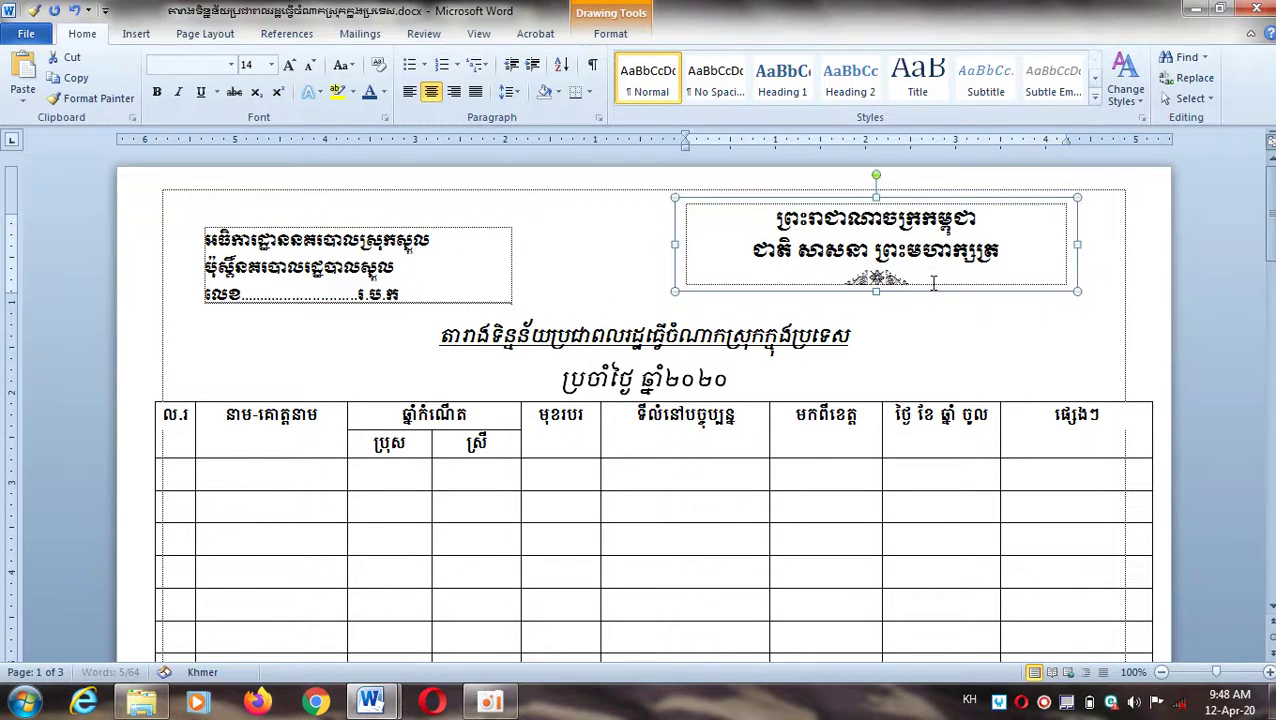
{"action": "key", "text": "ctrl+Up"}
{"action": "key", "text": "ctrl+Up"}
{"action": "key", "text": "ctrl+Up"}
{"action": "key", "text": "ctrl+Up"}
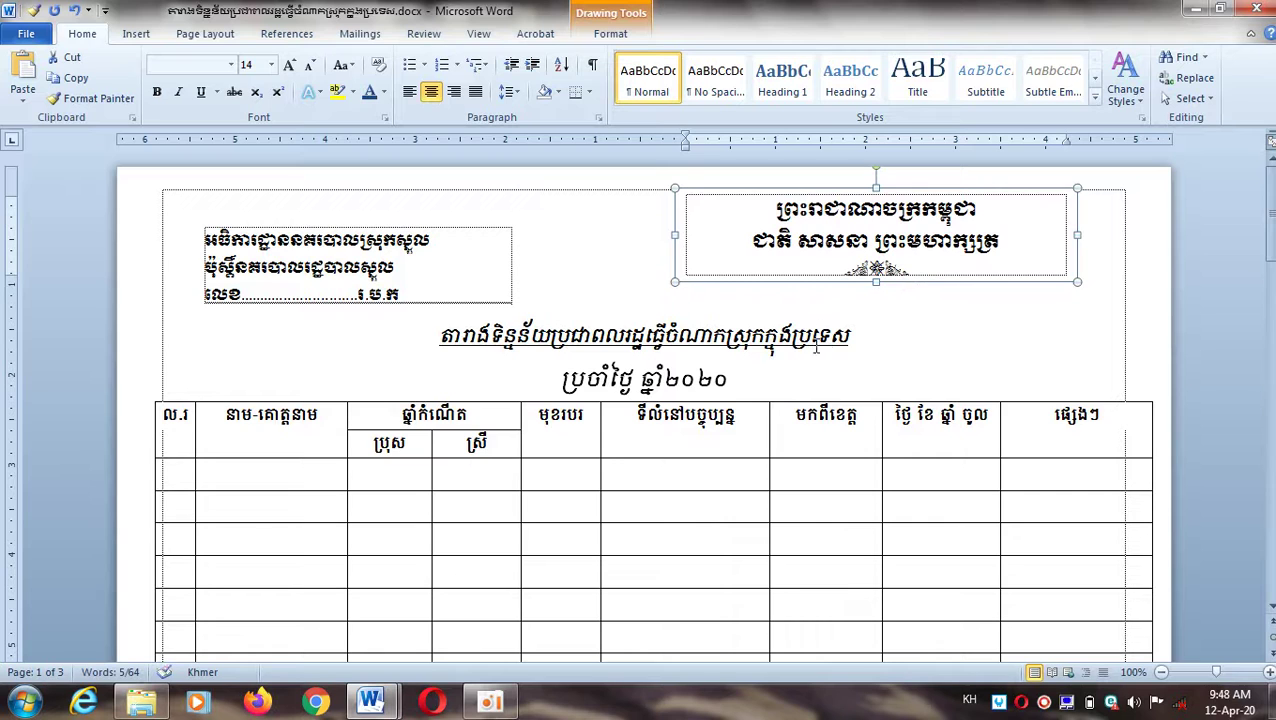
{"action": "left_click", "coordinate": [973, 348]}
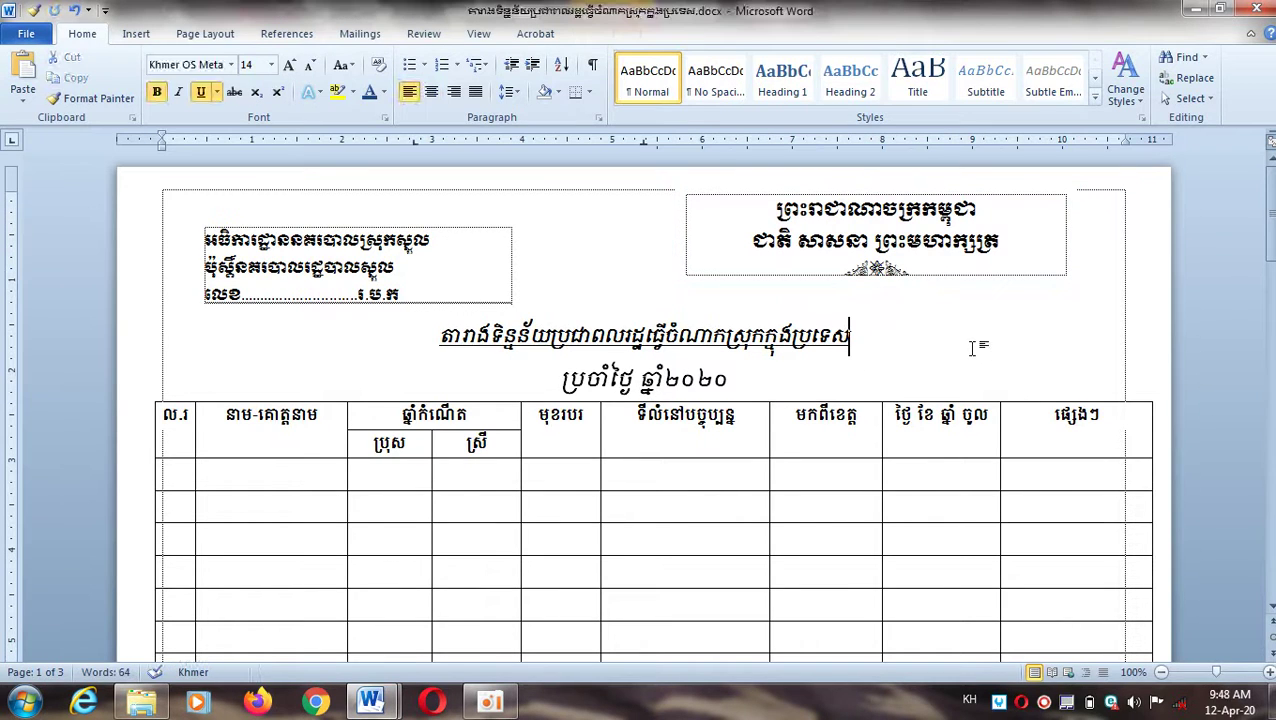
{"action": "left_click", "coordinate": [1200, 9]}
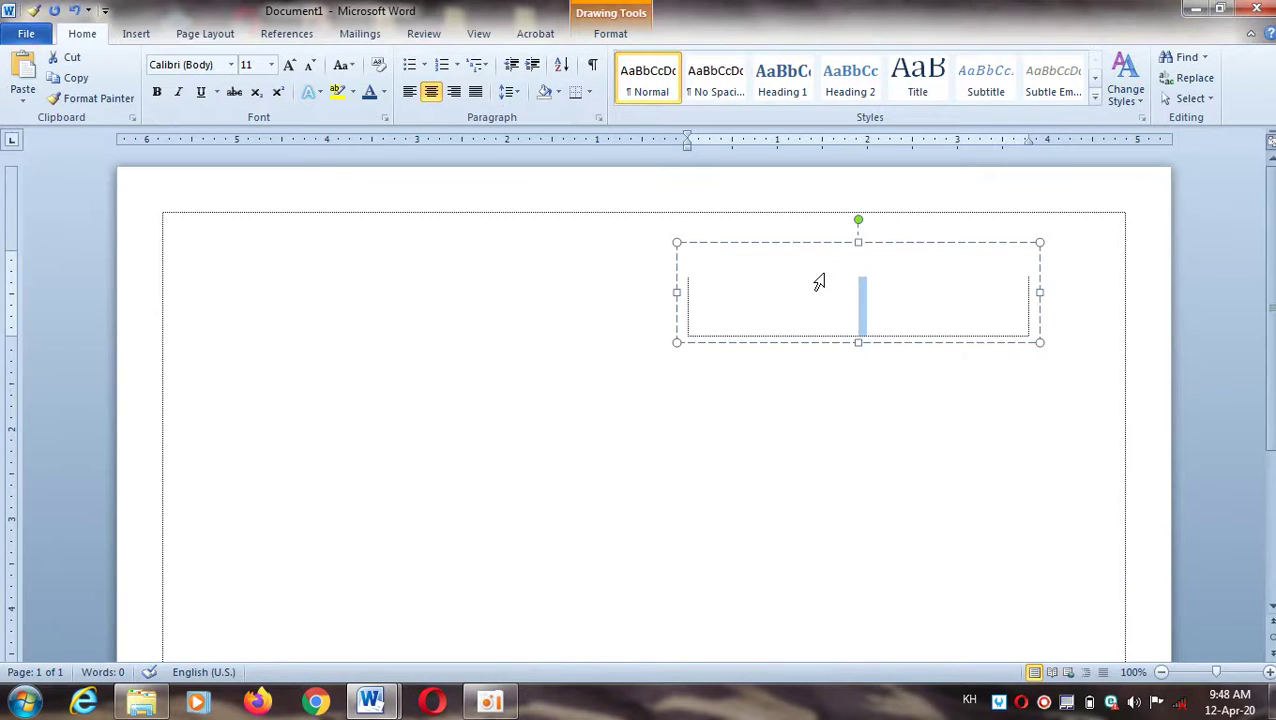
- Raise the empty heading box slightly and enter ព្រះជាណា in it, fixing the mistyped last character
{"action": "left_click", "coordinate": [870, 287]}
{"action": "left_click_drag", "start_coordinate": [817, 241], "coordinate": [815, 220]}
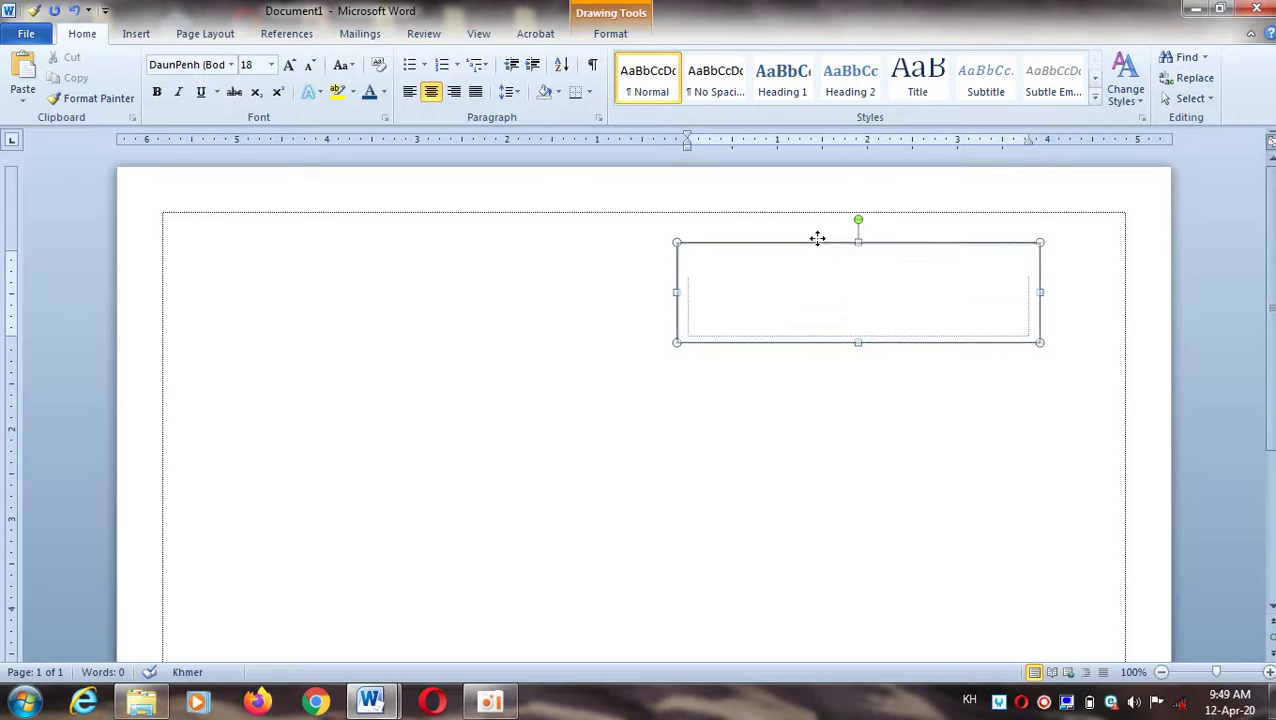
{"action": "double_click", "coordinate": [834, 265]}
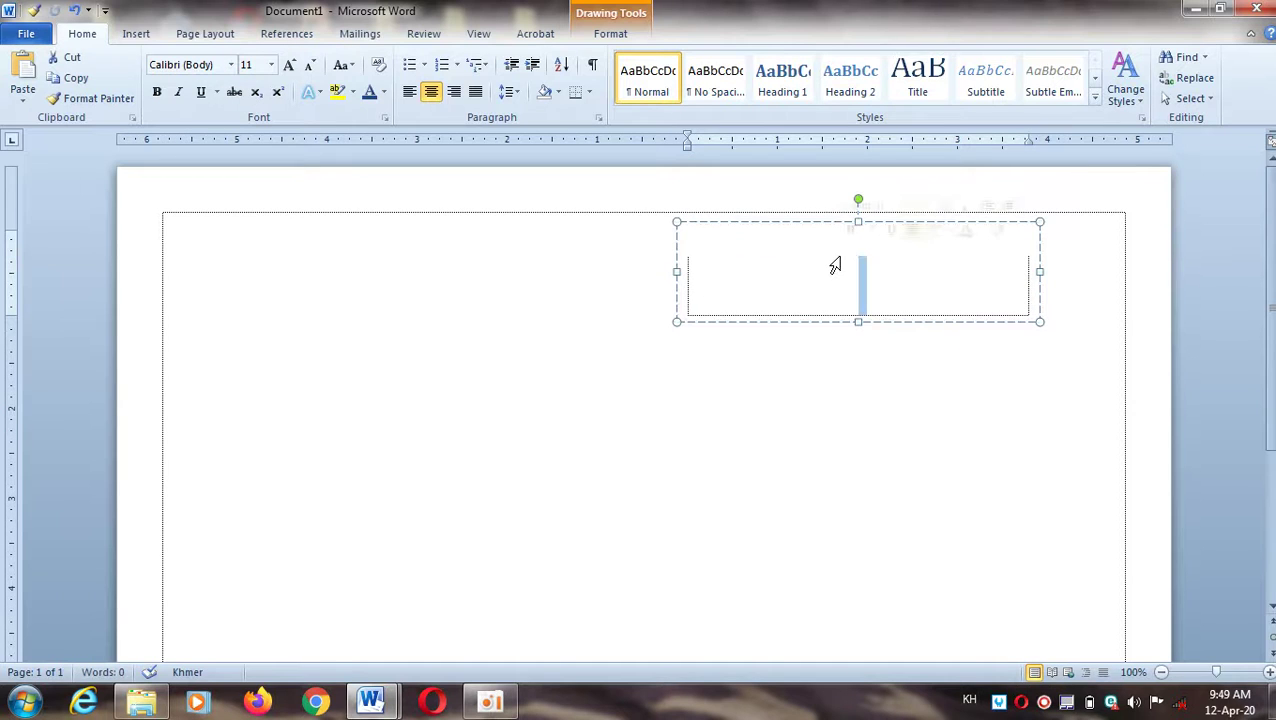
{"action": "type", "text": "ព្រ"}
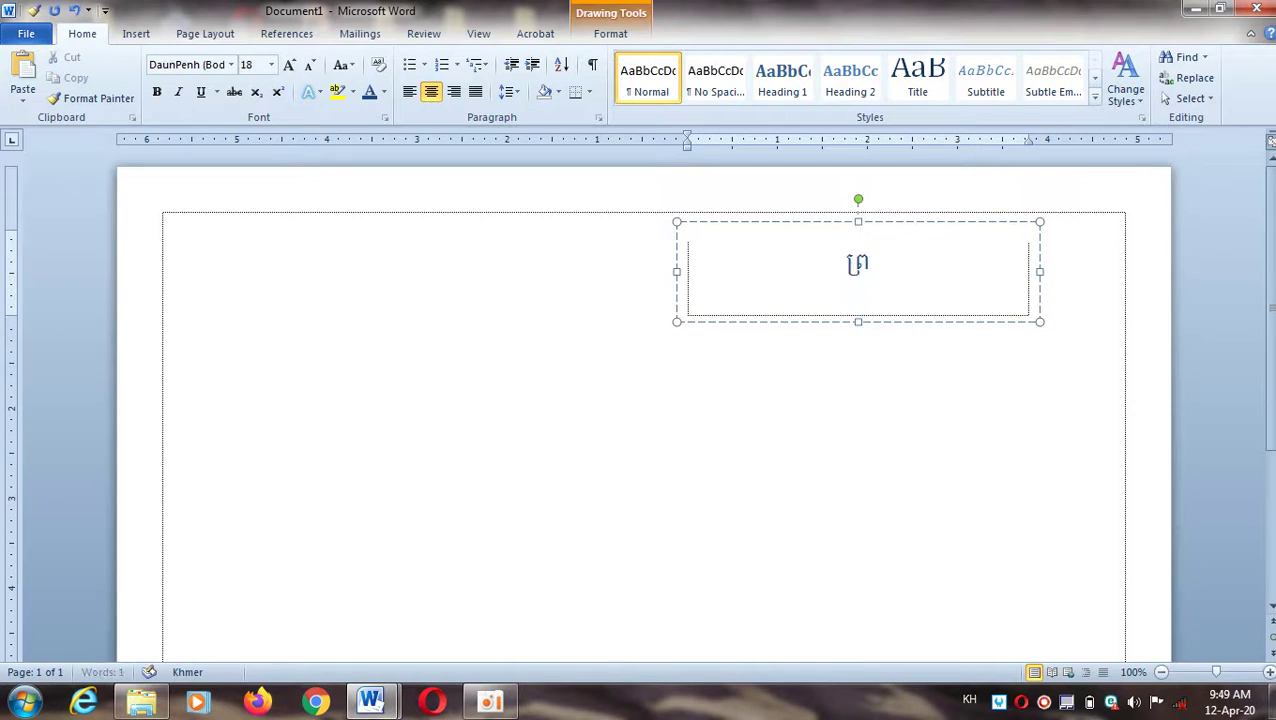
{"action": "type", "text": "ះឬ"}
{"action": "key", "text": "BackSpace"}
{"action": "type", "text": "ជ"}
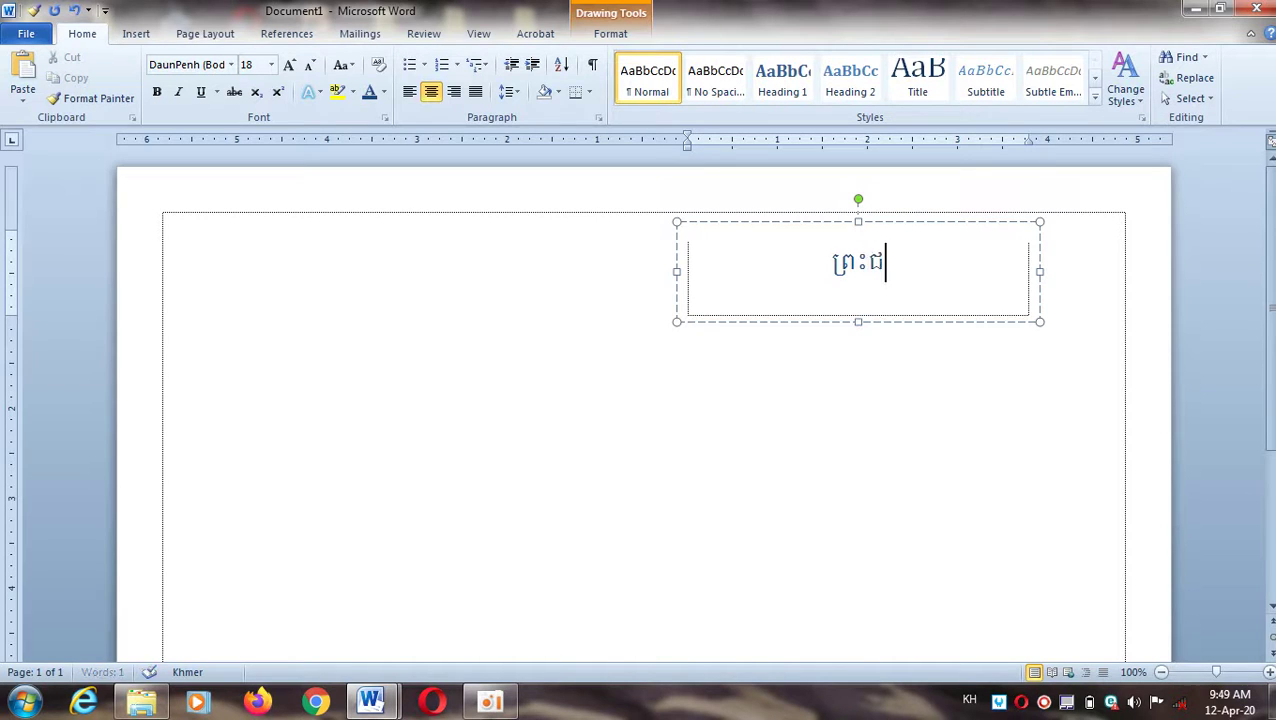
{"action": "type", "text": "ាណា"}
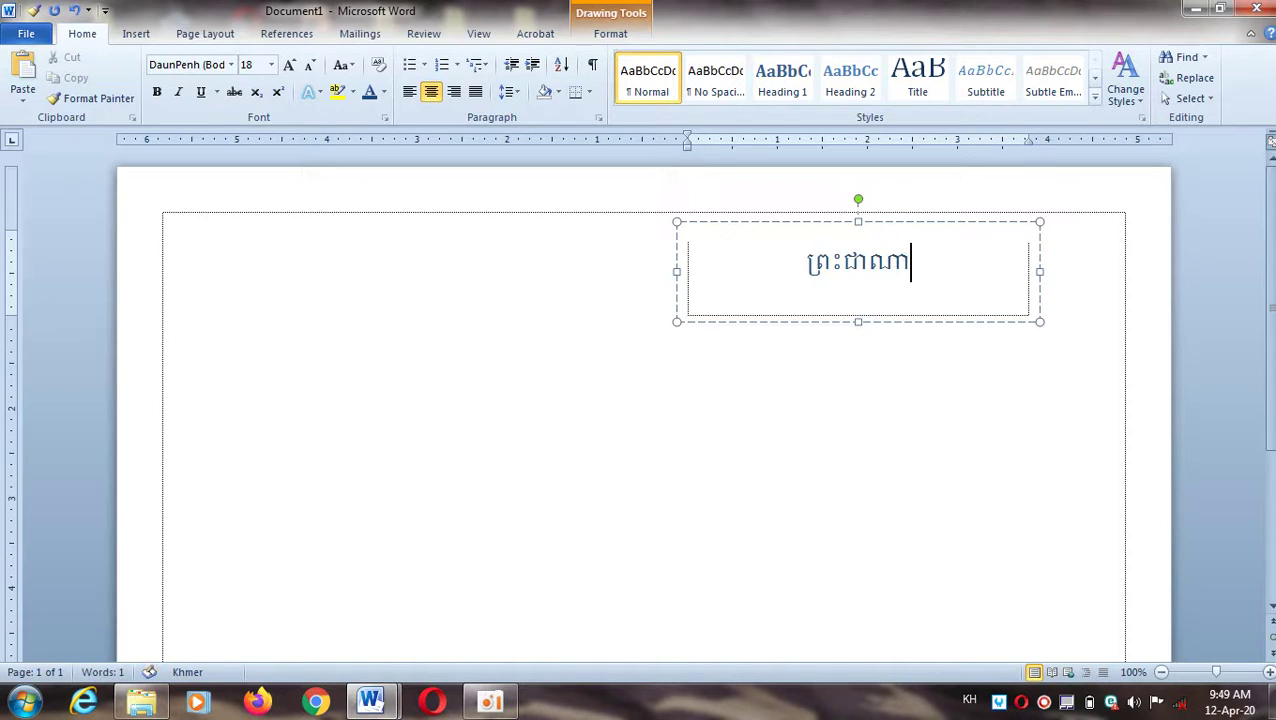
{"action": "left_click", "coordinate": [905, 367]}
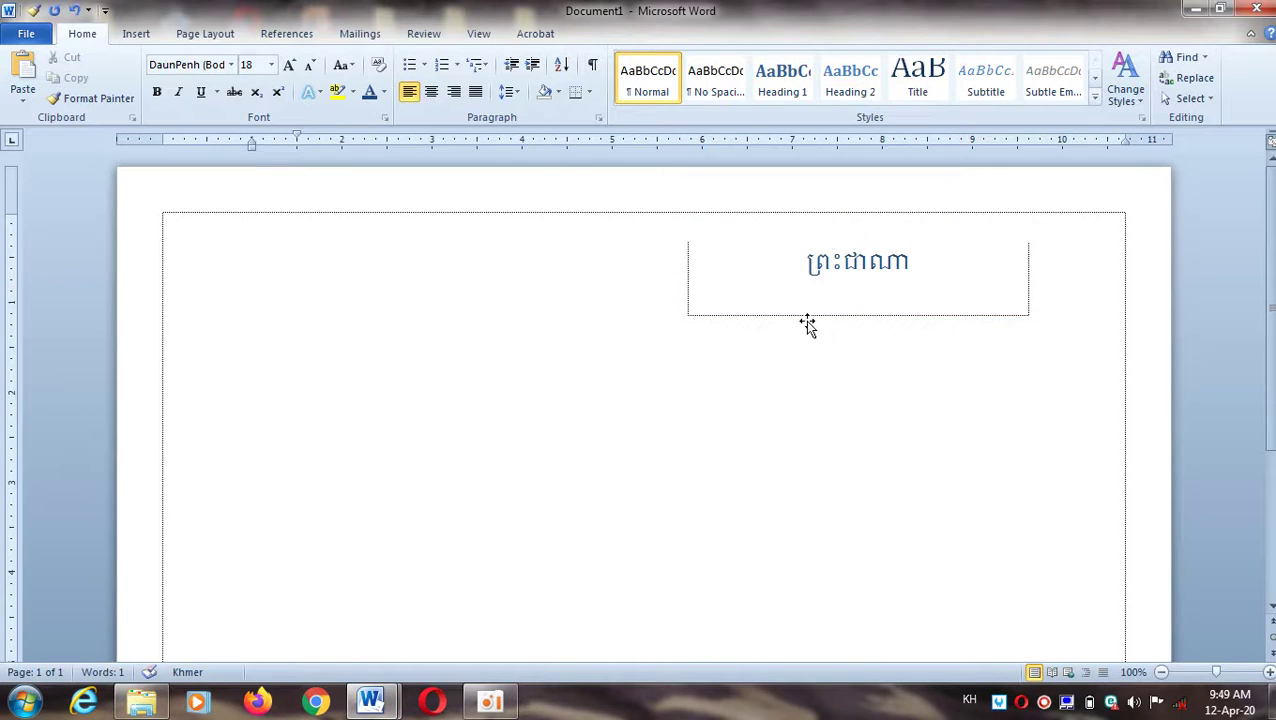
- Move the ព្រះជាណា heading box to the upper right of the page
{"action": "left_click_drag", "start_coordinate": [812, 320], "coordinate": [544, 397]}
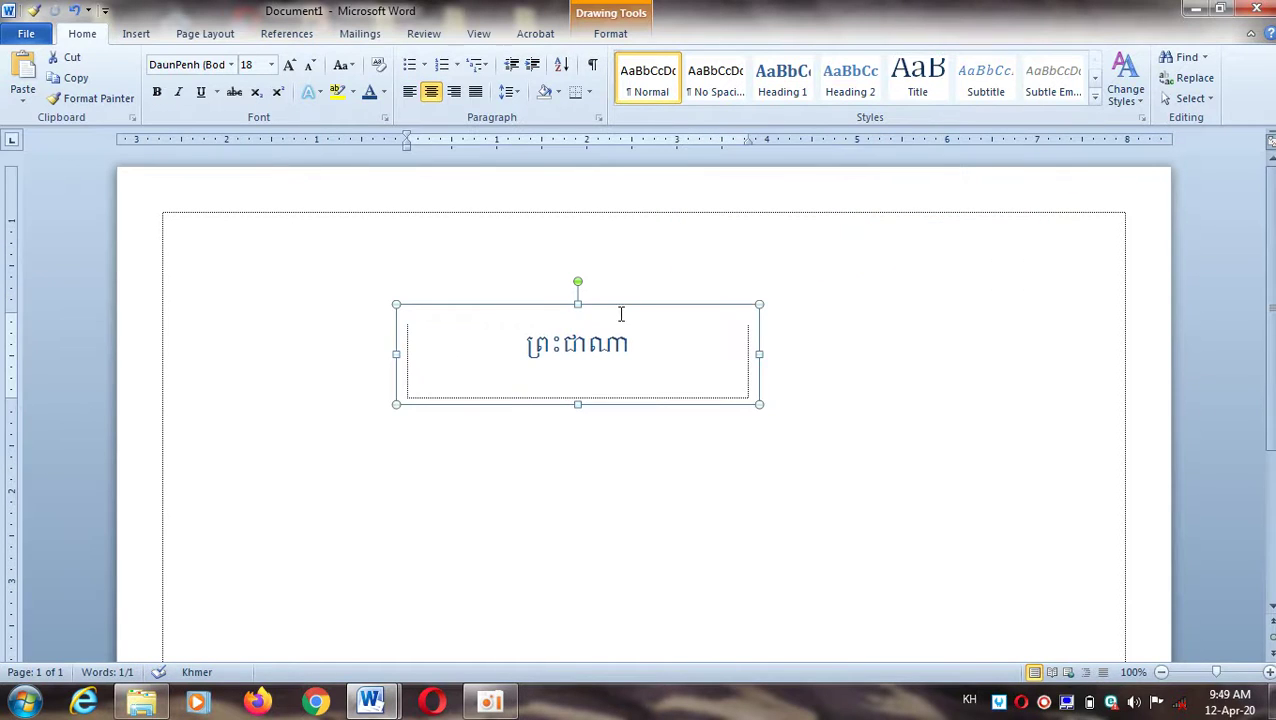
{"action": "left_click_drag", "start_coordinate": [620, 310], "coordinate": [843, 274]}
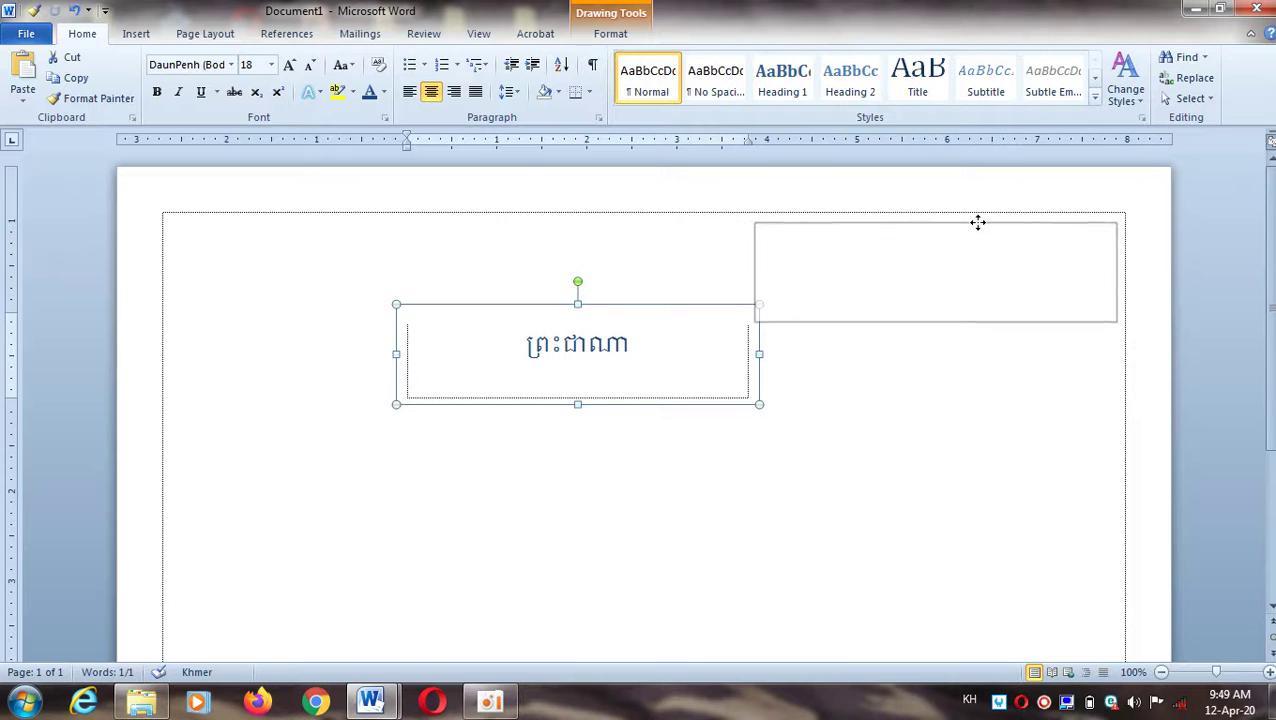
{"action": "left_click_drag", "start_coordinate": [989, 230], "coordinate": [977, 222]}
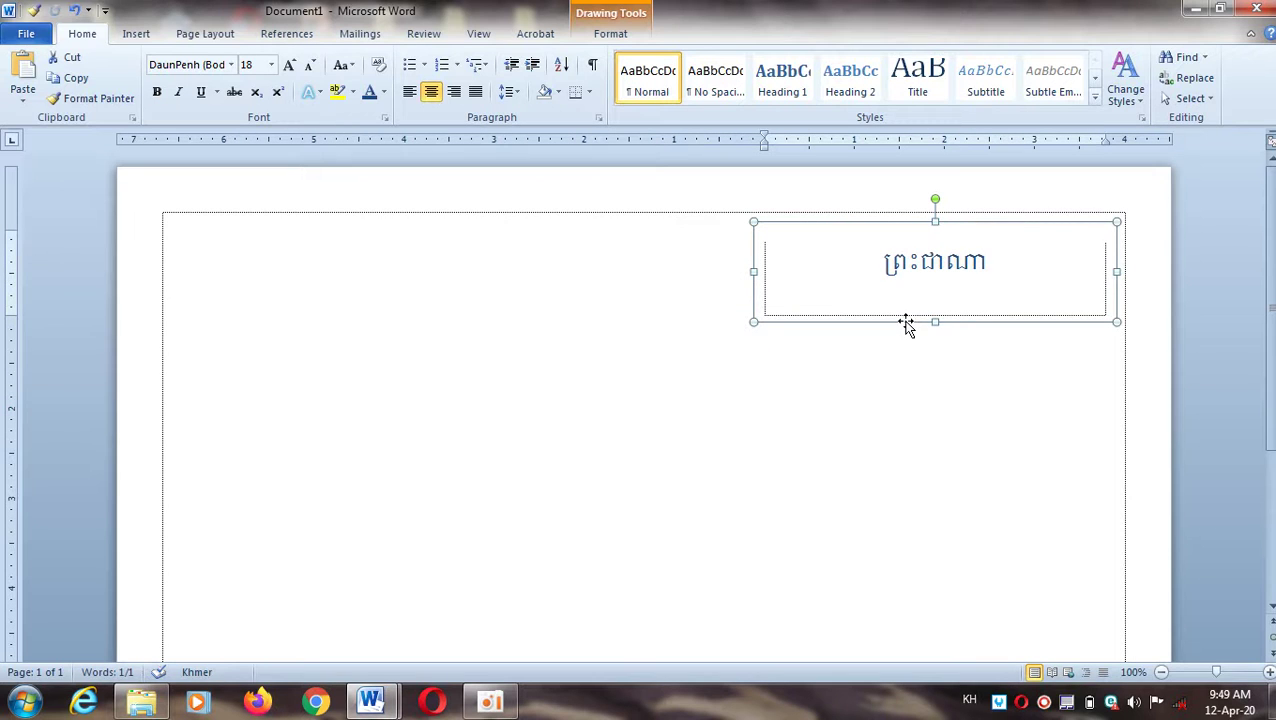
- Copy and paste the heading box, placing the duplicate on the page's left side
{"action": "right_click", "coordinate": [905, 321]}
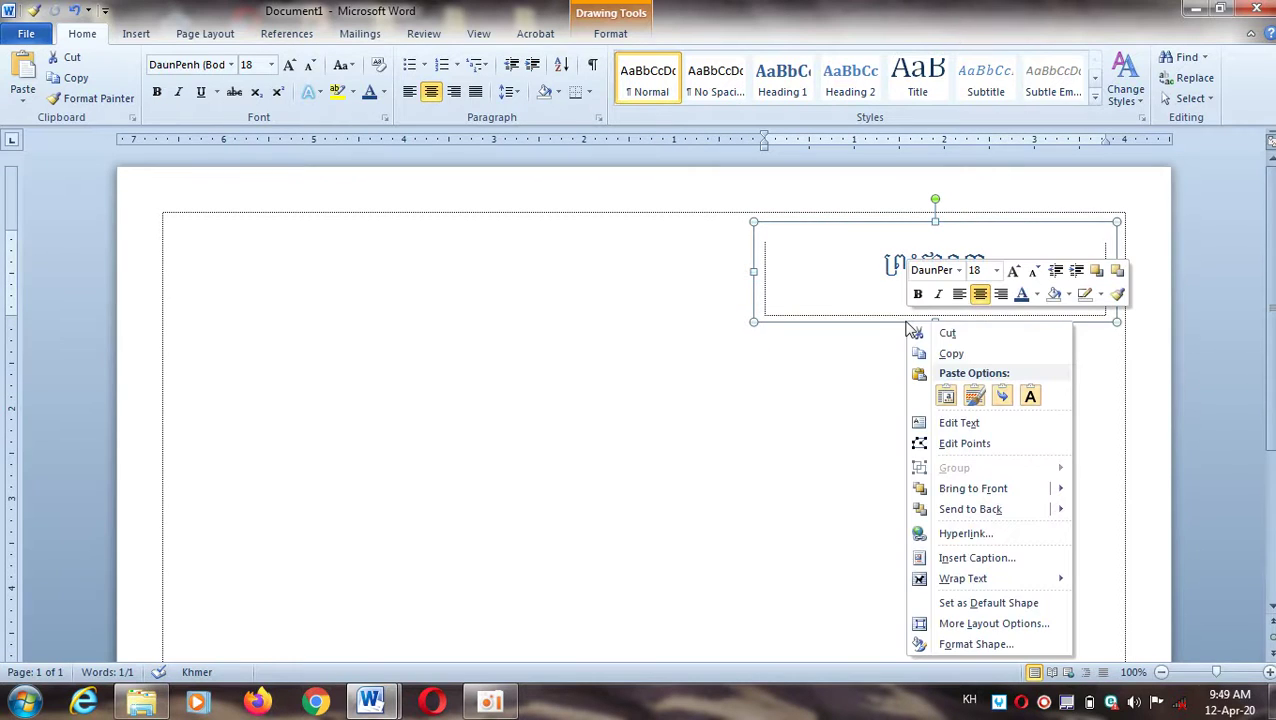
{"action": "left_click", "coordinate": [950, 355]}
{"action": "right_click", "coordinate": [421, 343]}
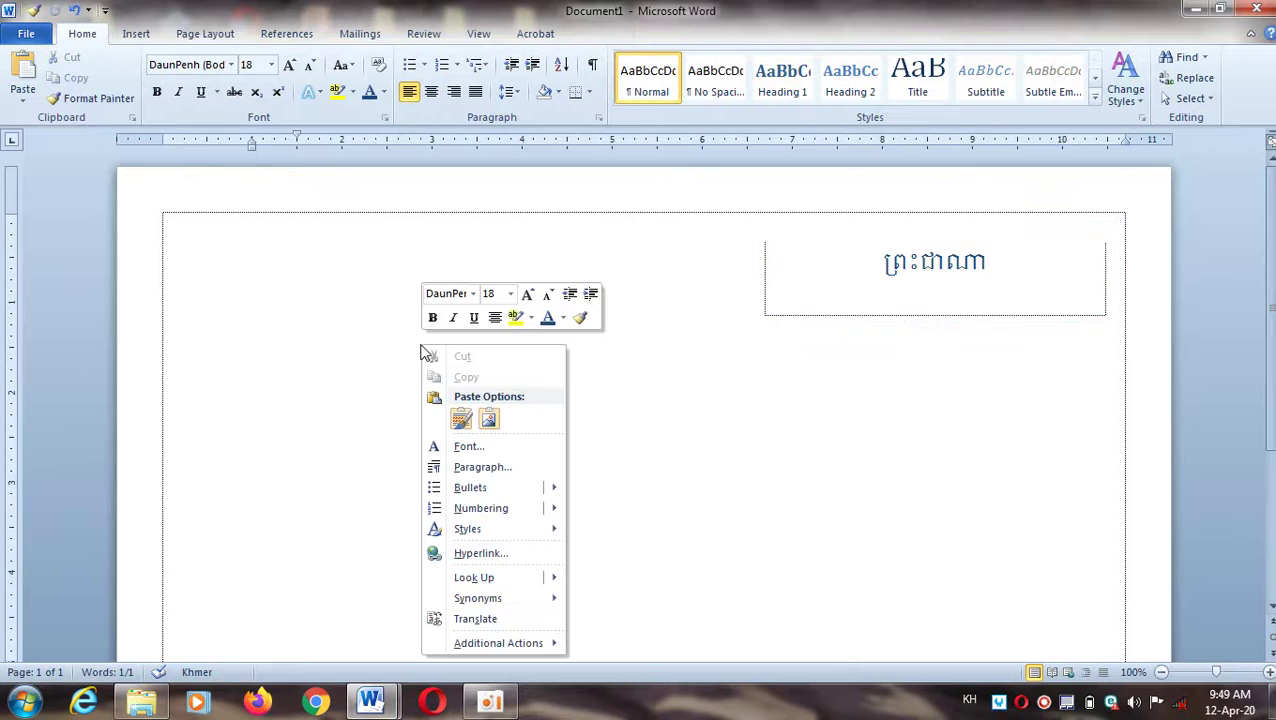
{"action": "left_click", "coordinate": [461, 418]}
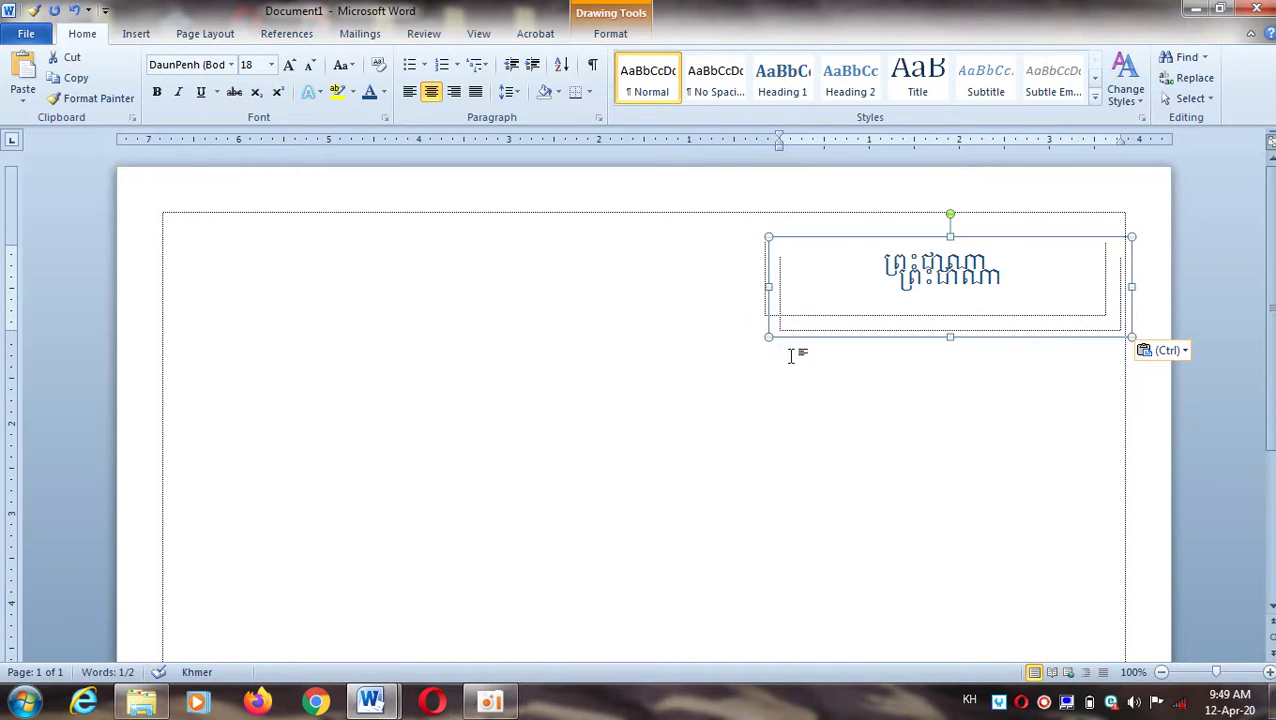
{"action": "mouse_move", "coordinate": [785, 340]}
{"action": "left_mouse_down"}
{"action": "mouse_move", "coordinate": [211, 373]}
{"action": "mouse_move", "coordinate": [273, 330]}
{"action": "mouse_move", "coordinate": [262, 346]}
{"action": "left_mouse_up"}
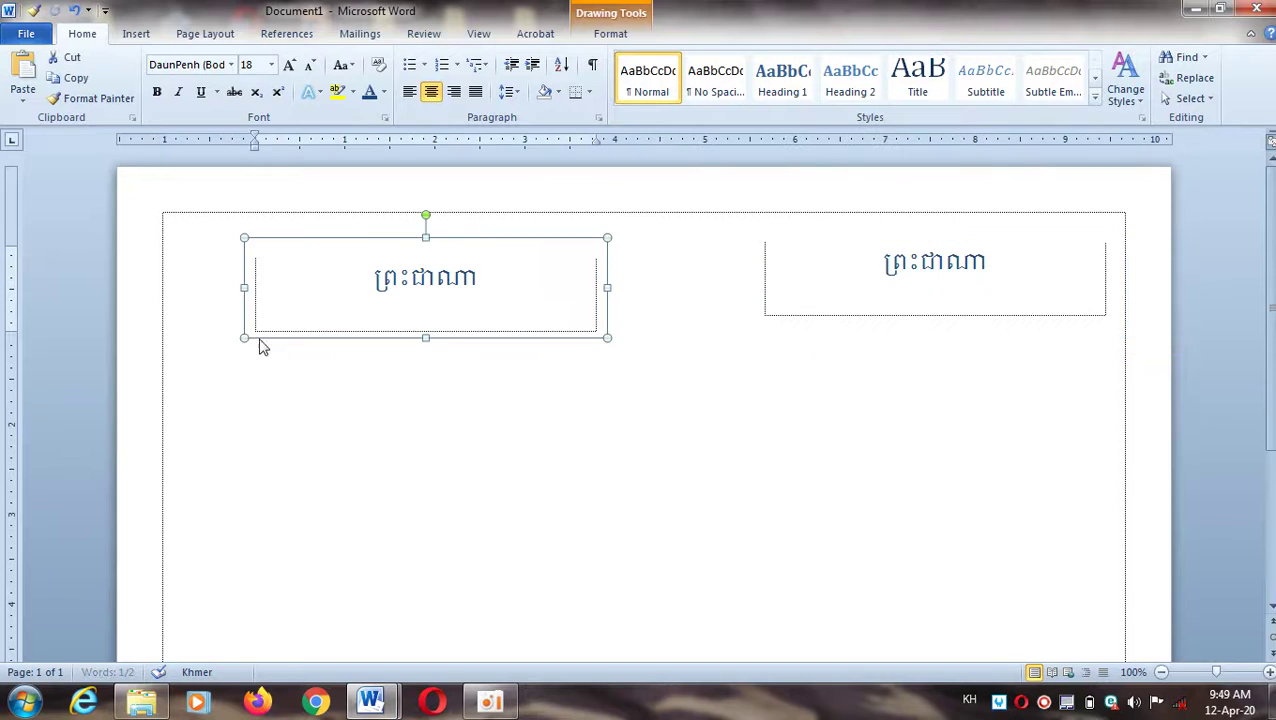
- Nudge the right box higher and shift the left box slightly right and up
{"action": "double_click", "coordinate": [783, 252]}
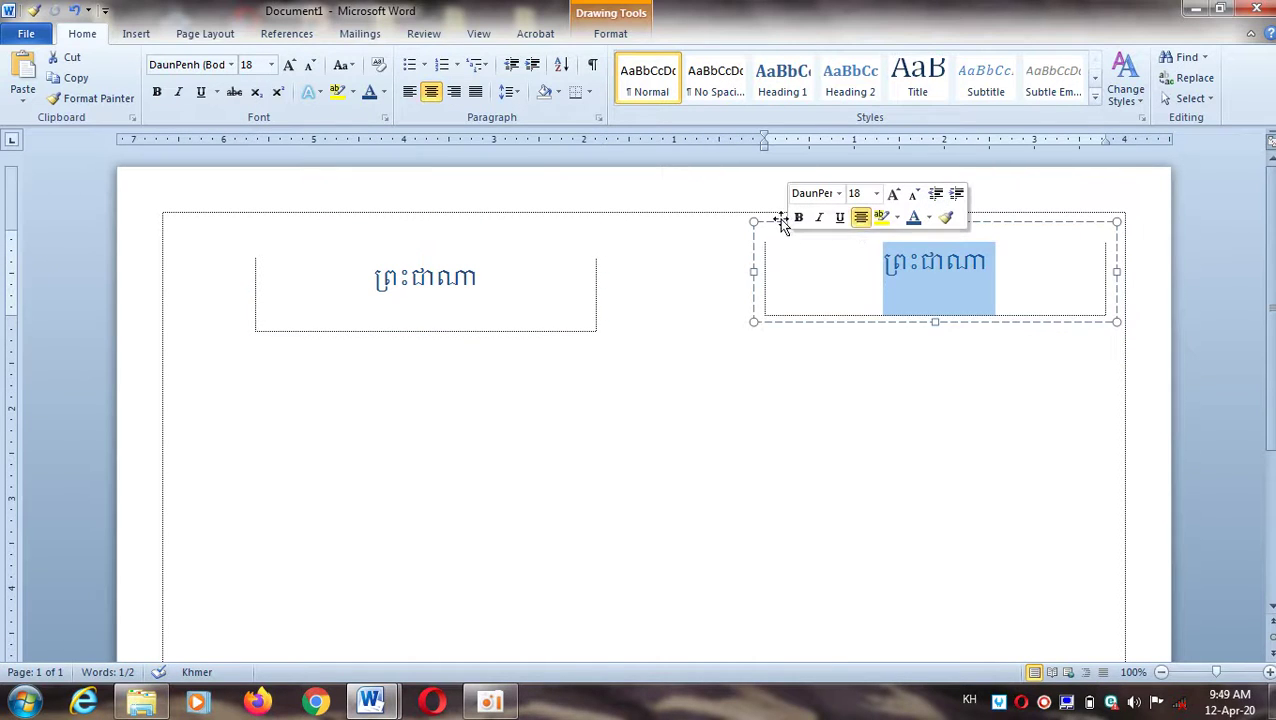
{"action": "left_click_drag", "start_coordinate": [776, 218], "coordinate": [773, 191]}
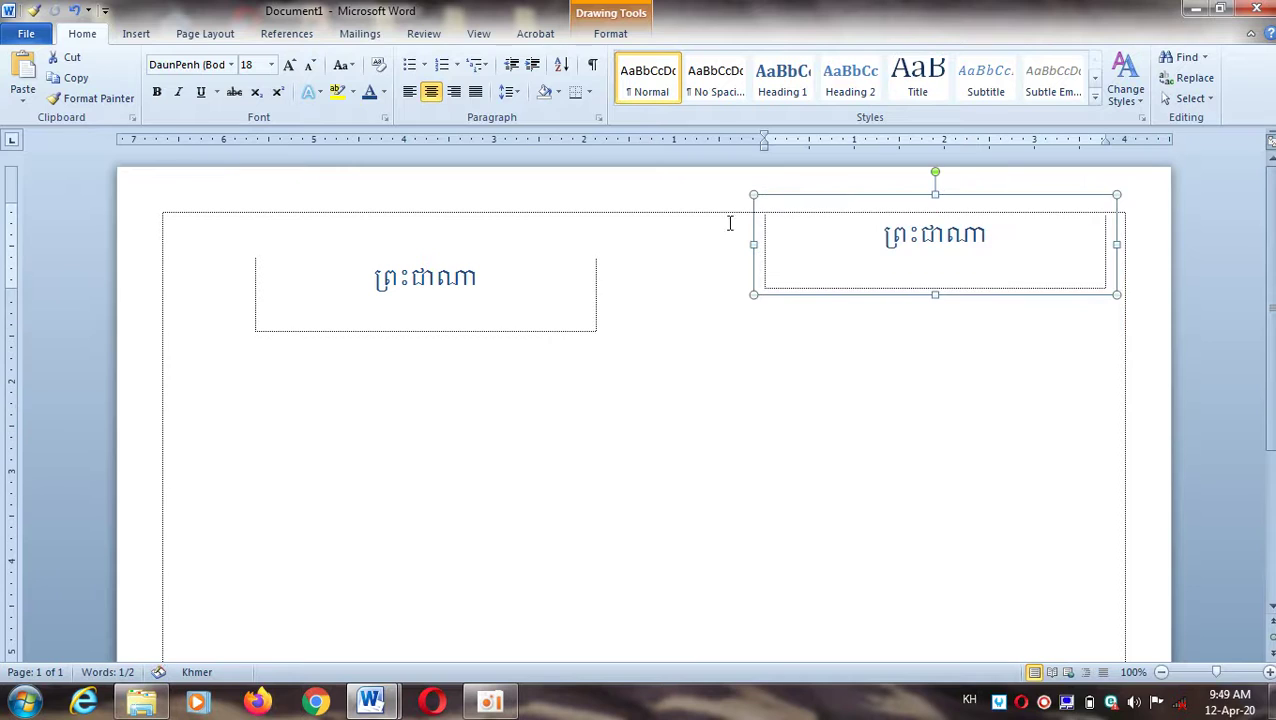
{"action": "left_click", "coordinate": [595, 298]}
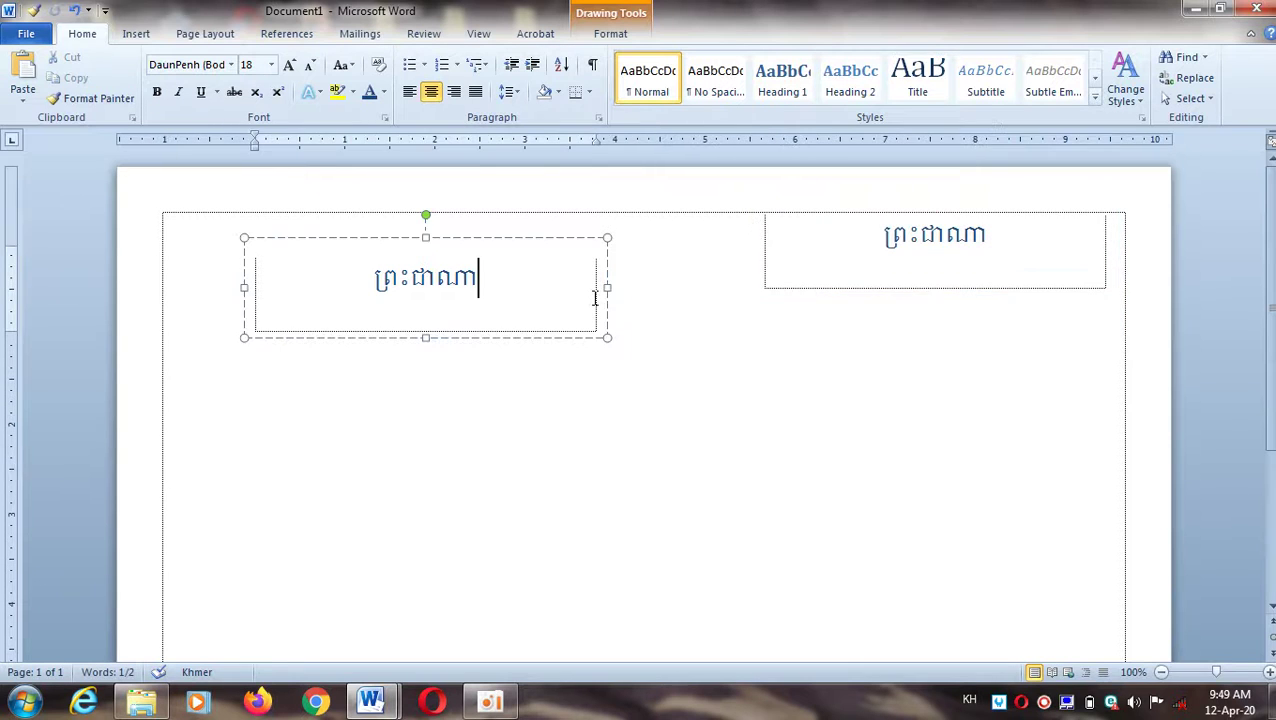
{"action": "left_click_drag", "start_coordinate": [607, 304], "coordinate": [632, 287]}
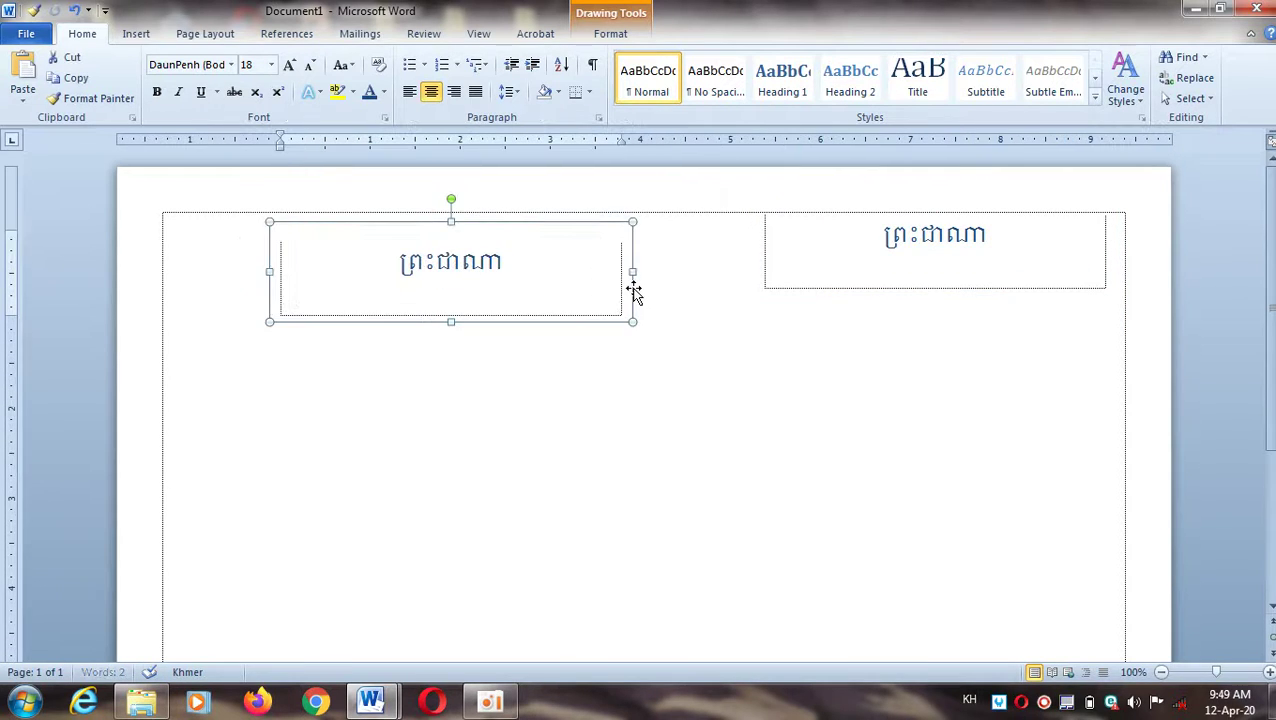
{"action": "left_click", "coordinate": [555, 468]}
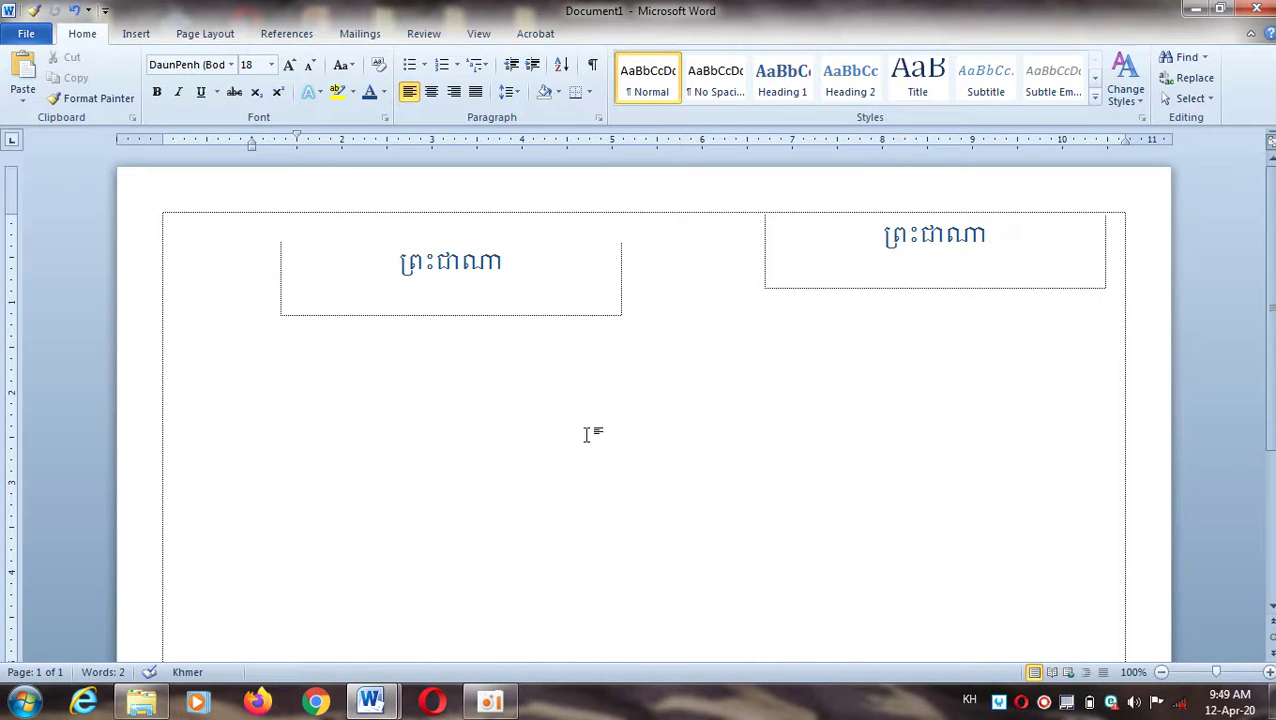
- Raise both boxes to the page top and delete the stray ស character from the body
{"action": "key", "text": "Return"}
{"action": "key", "text": "Return"}
{"action": "key", "text": "Return"}
{"action": "key", "text": "Return"}
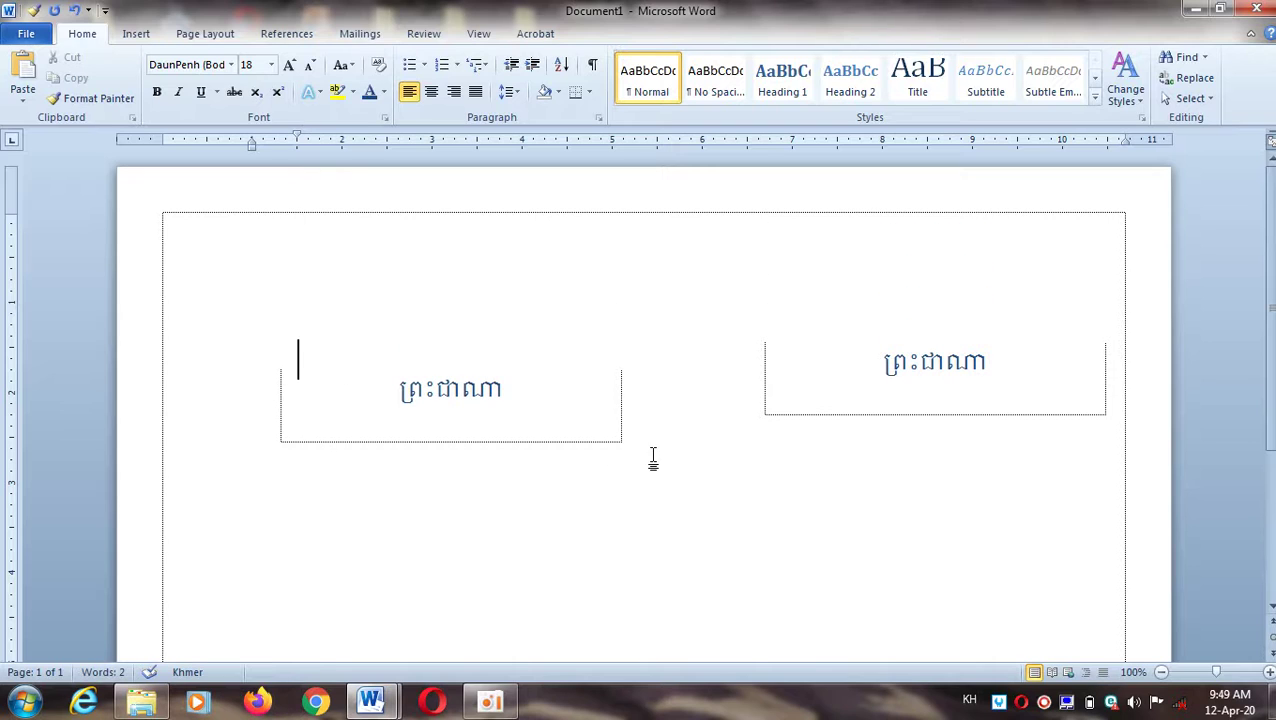
{"action": "type", "text": "ស"}
{"action": "left_click", "coordinate": [600, 444]}
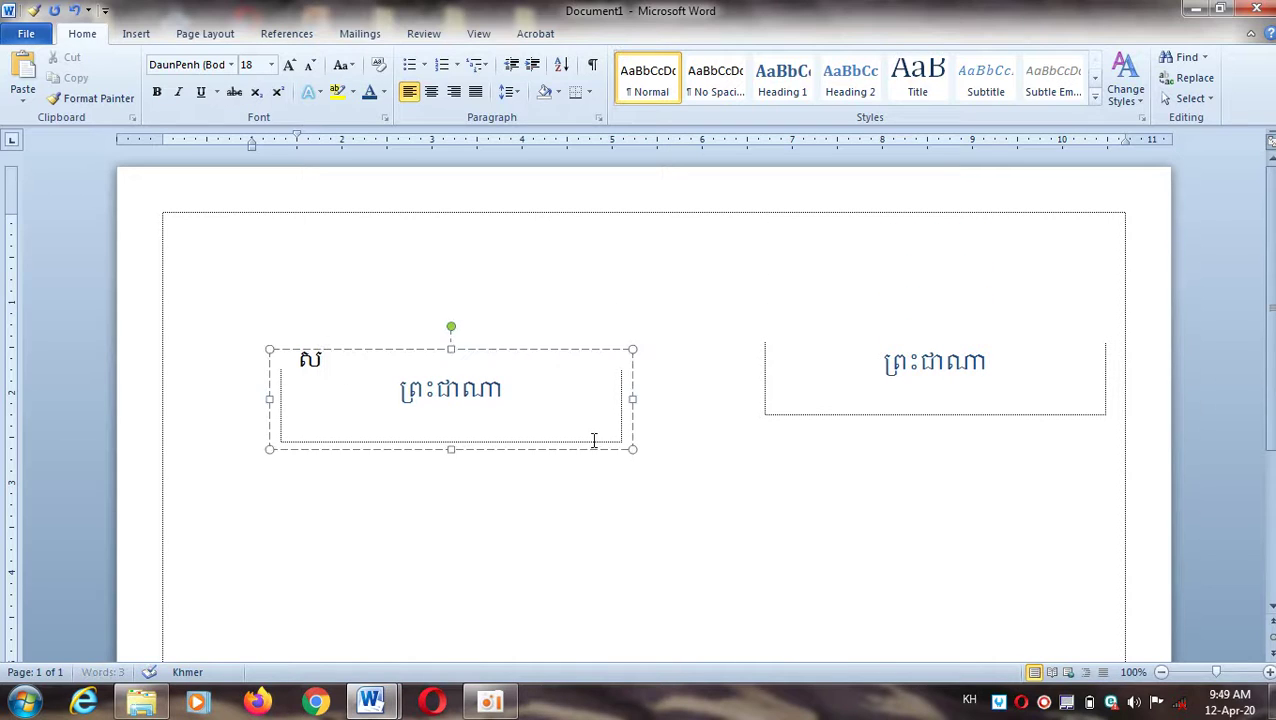
{"action": "left_click_drag", "start_coordinate": [562, 352], "coordinate": [552, 216]}
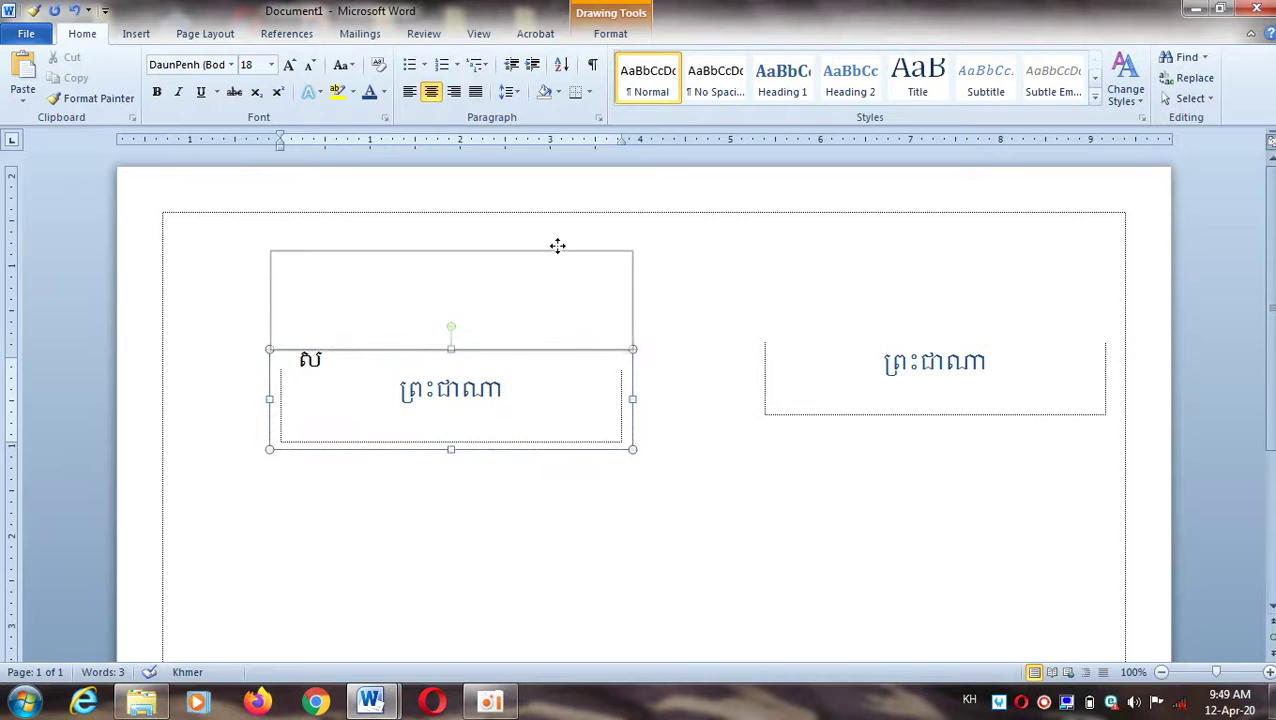
{"action": "left_click", "coordinate": [1017, 333]}
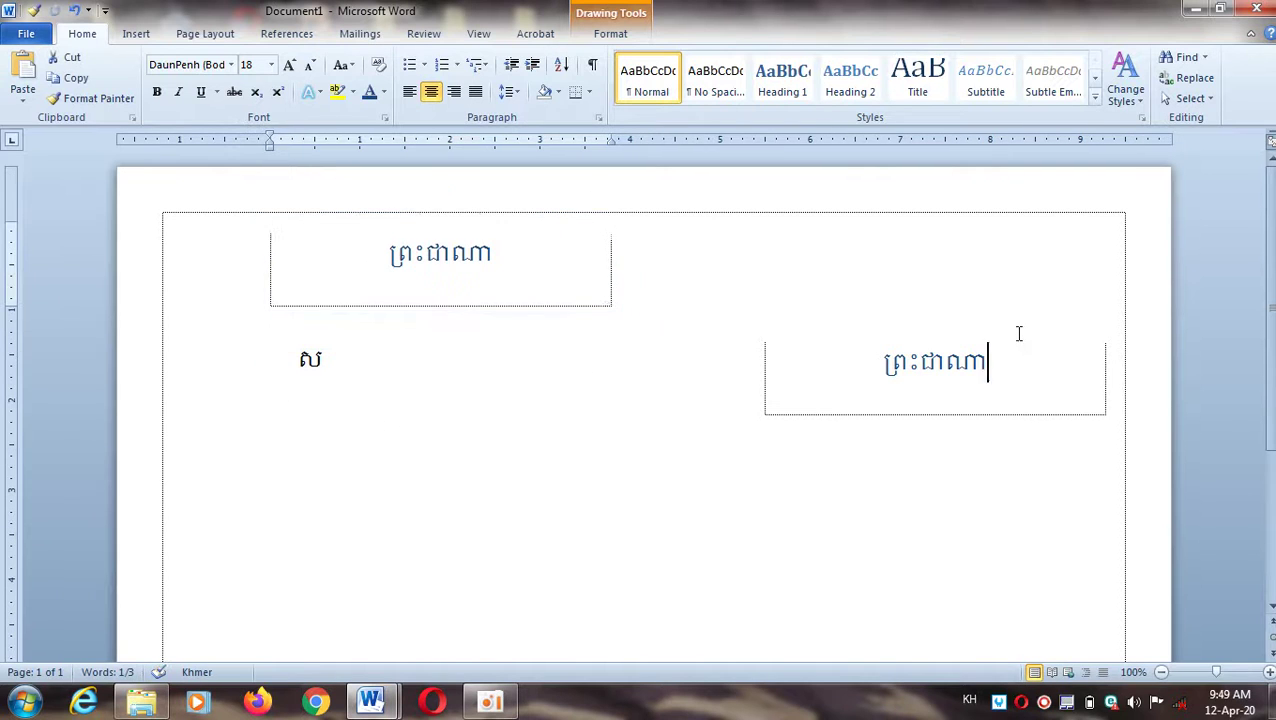
{"action": "left_click_drag", "start_coordinate": [982, 322], "coordinate": [946, 180]}
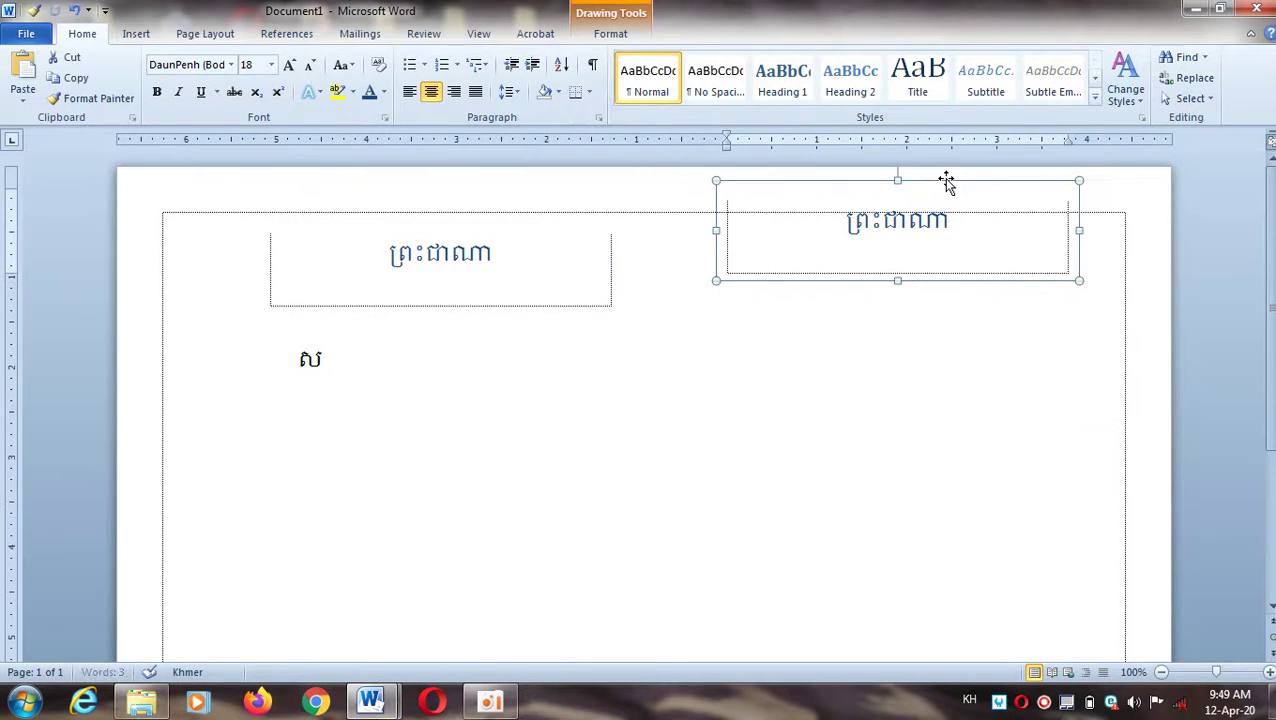
{"action": "left_click", "coordinate": [598, 400]}
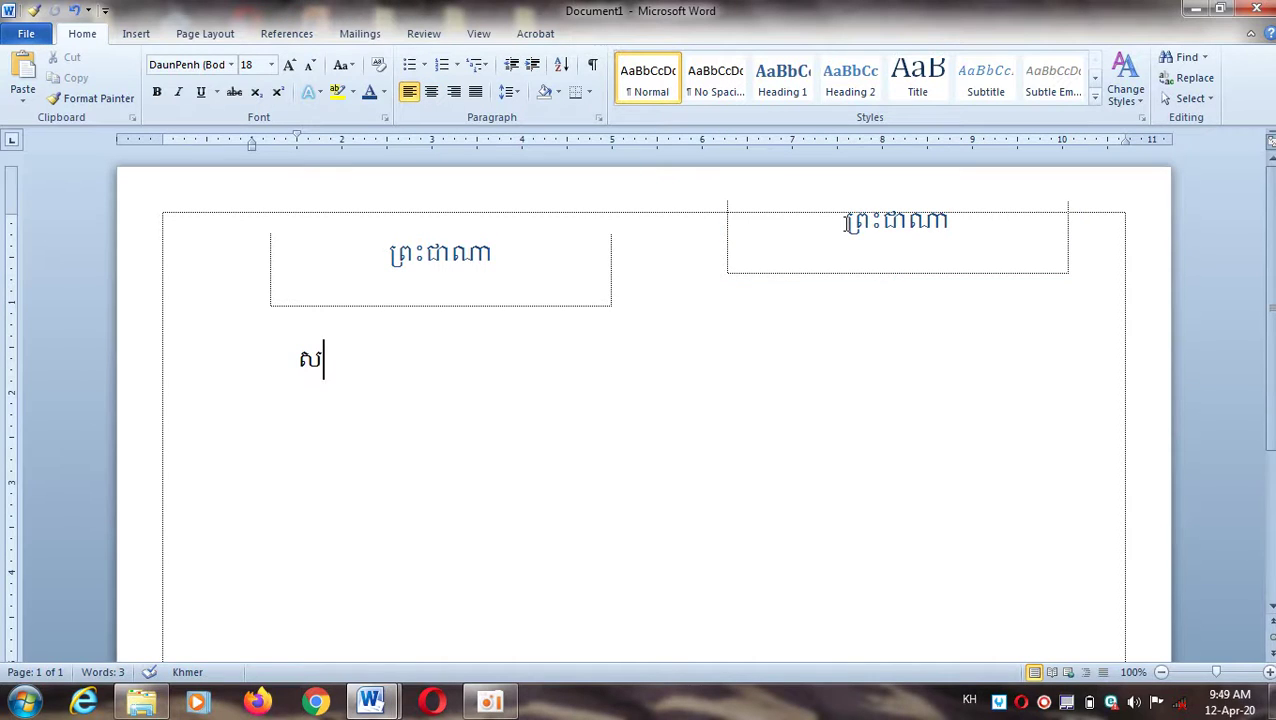
{"action": "key", "text": "BackSpace"}
- Insert a 10-column by 7-row table from the Insert tab's table grid beneath the boxes
{"action": "left_click", "coordinate": [141, 33]}
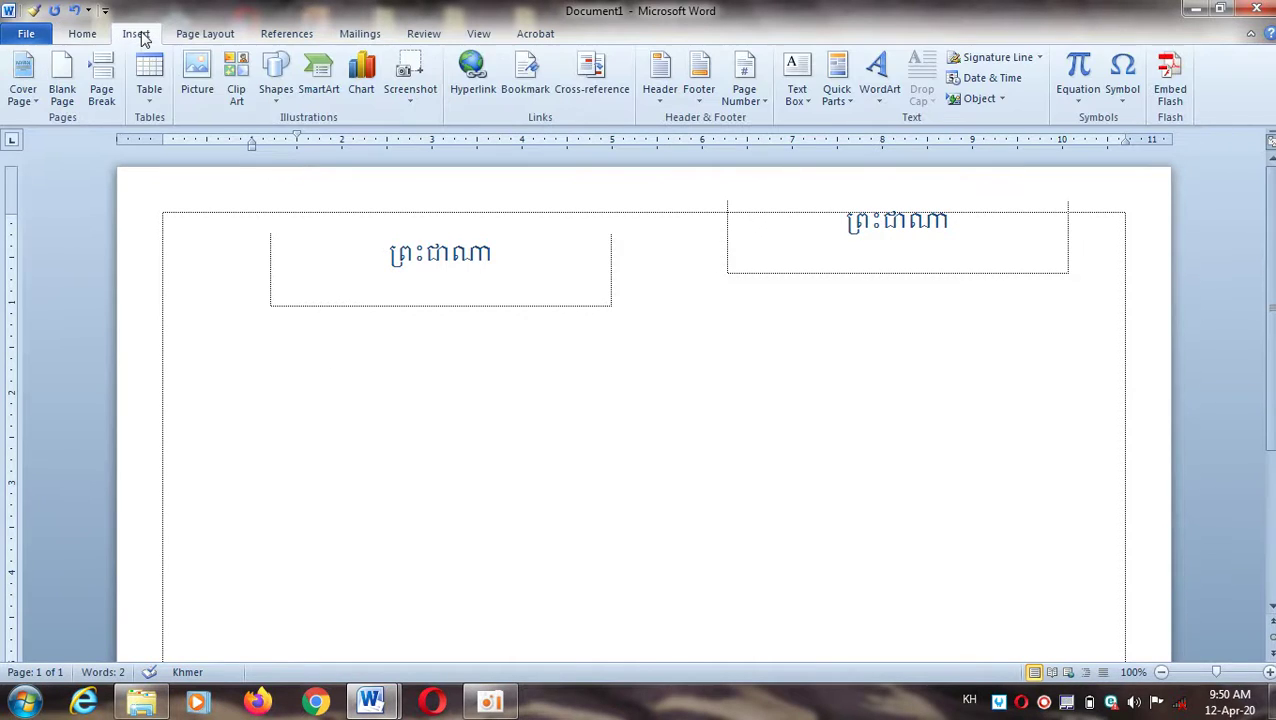
{"action": "left_click", "coordinate": [150, 106]}
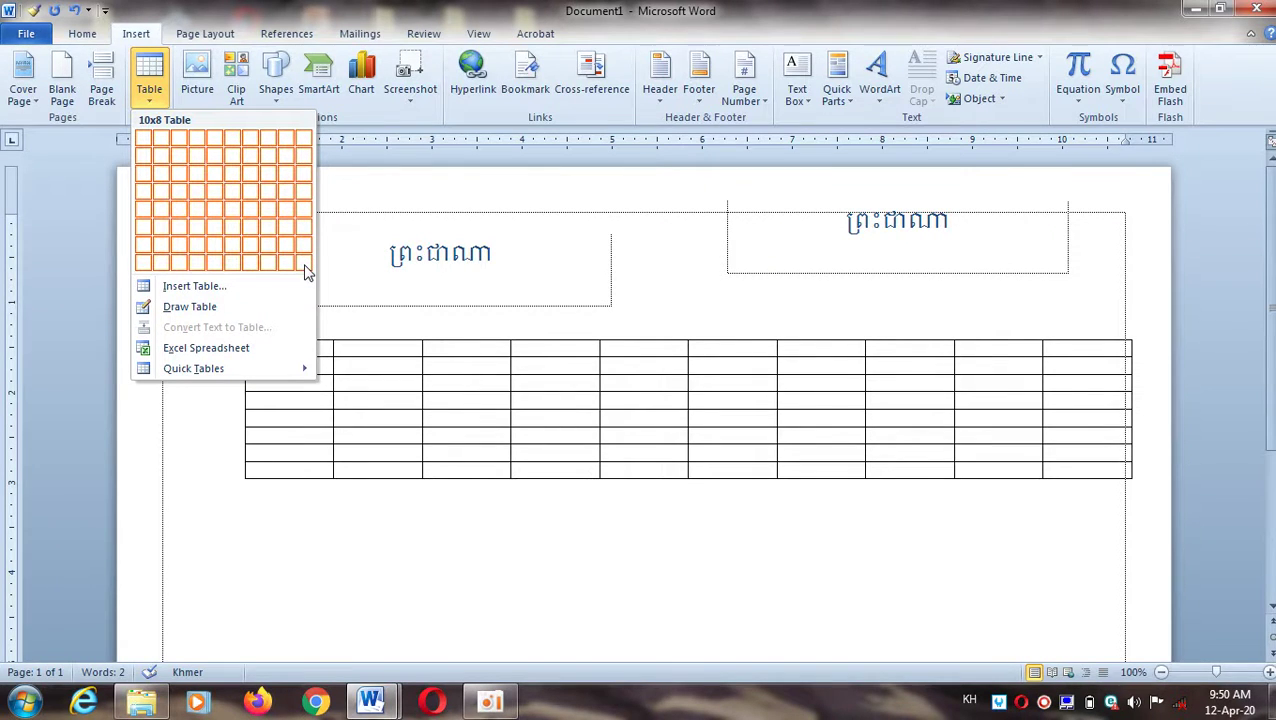
{"action": "left_click", "coordinate": [211, 290]}
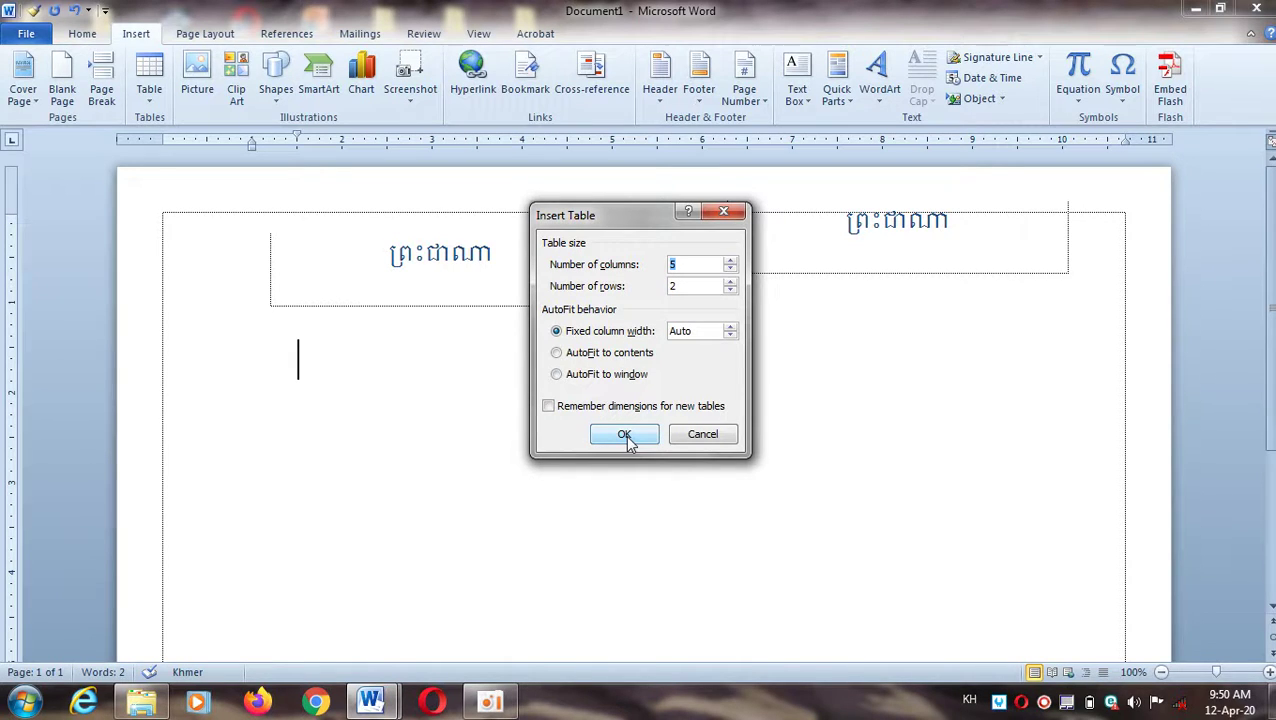
{"action": "left_click", "coordinate": [727, 213]}
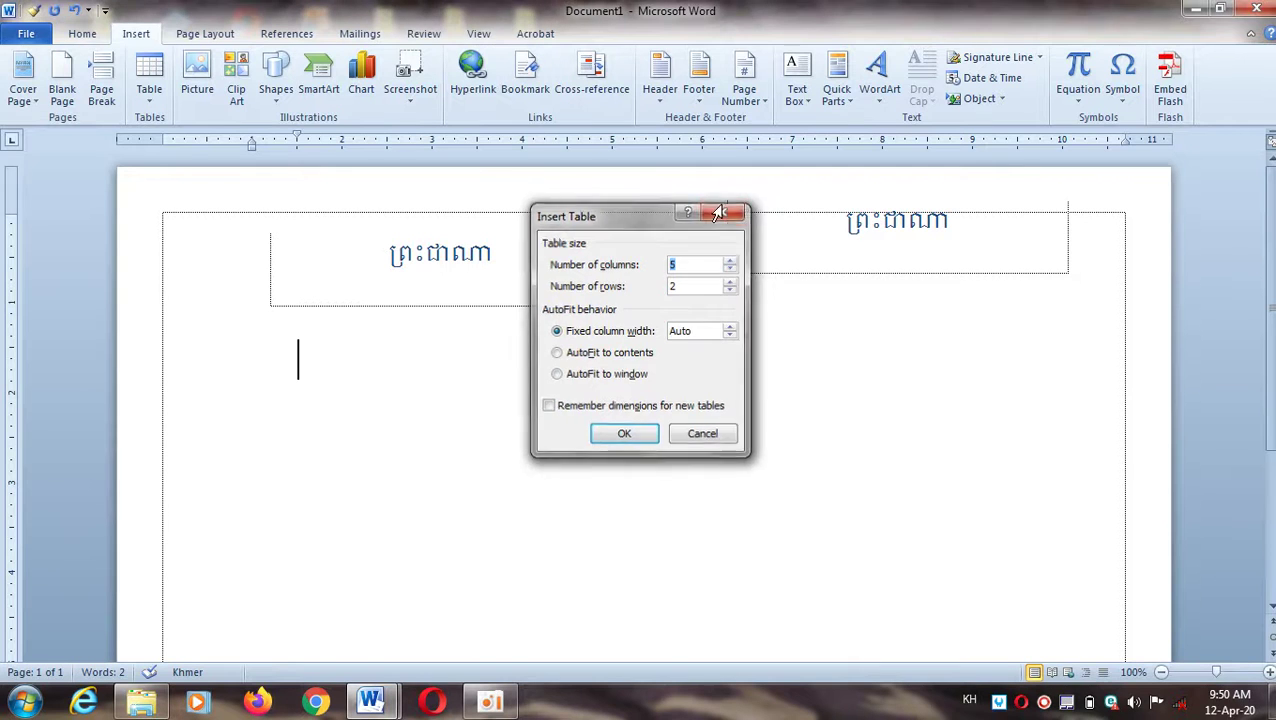
{"action": "left_click", "coordinate": [150, 100]}
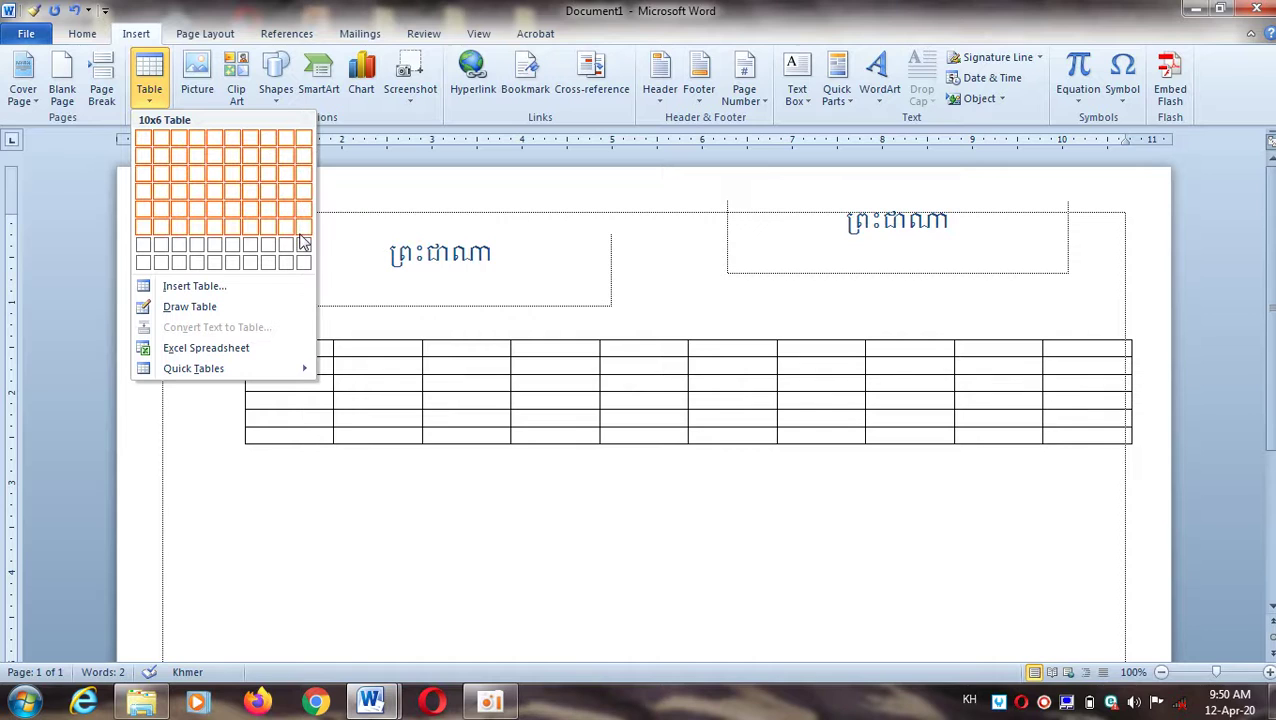
{"action": "left_click", "coordinate": [302, 250]}
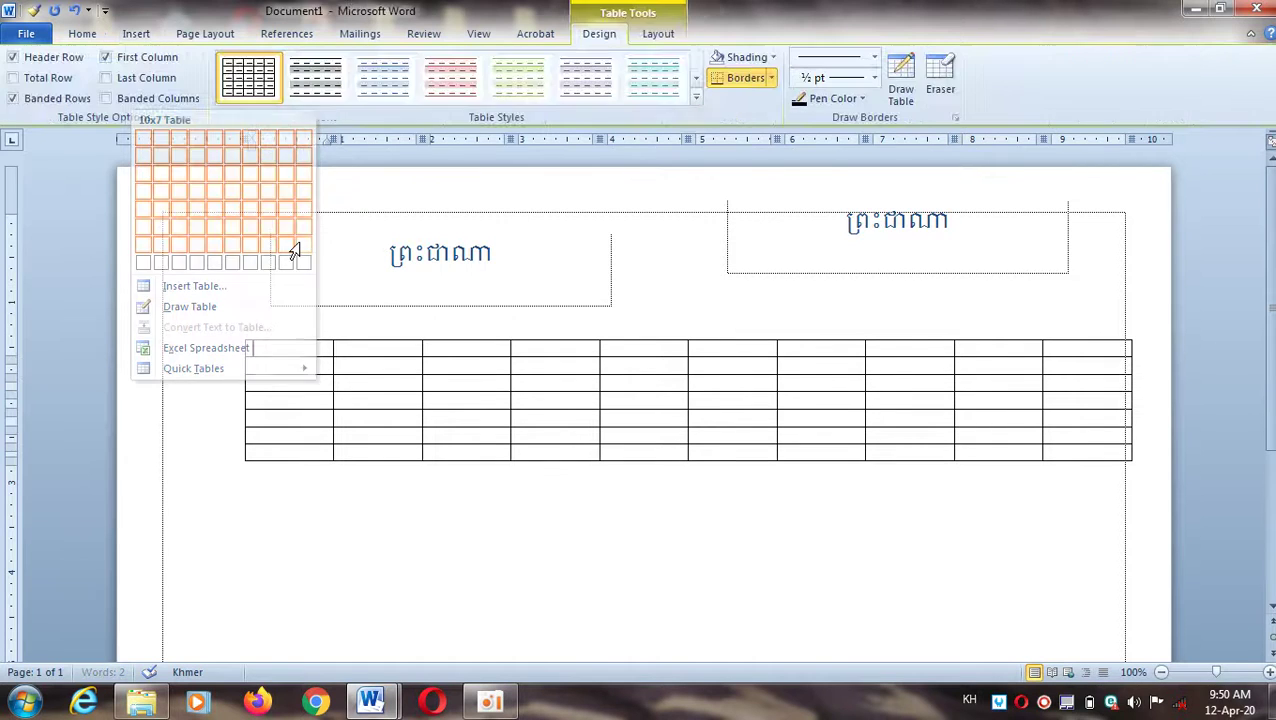
{"action": "left_click", "coordinate": [377, 407]}
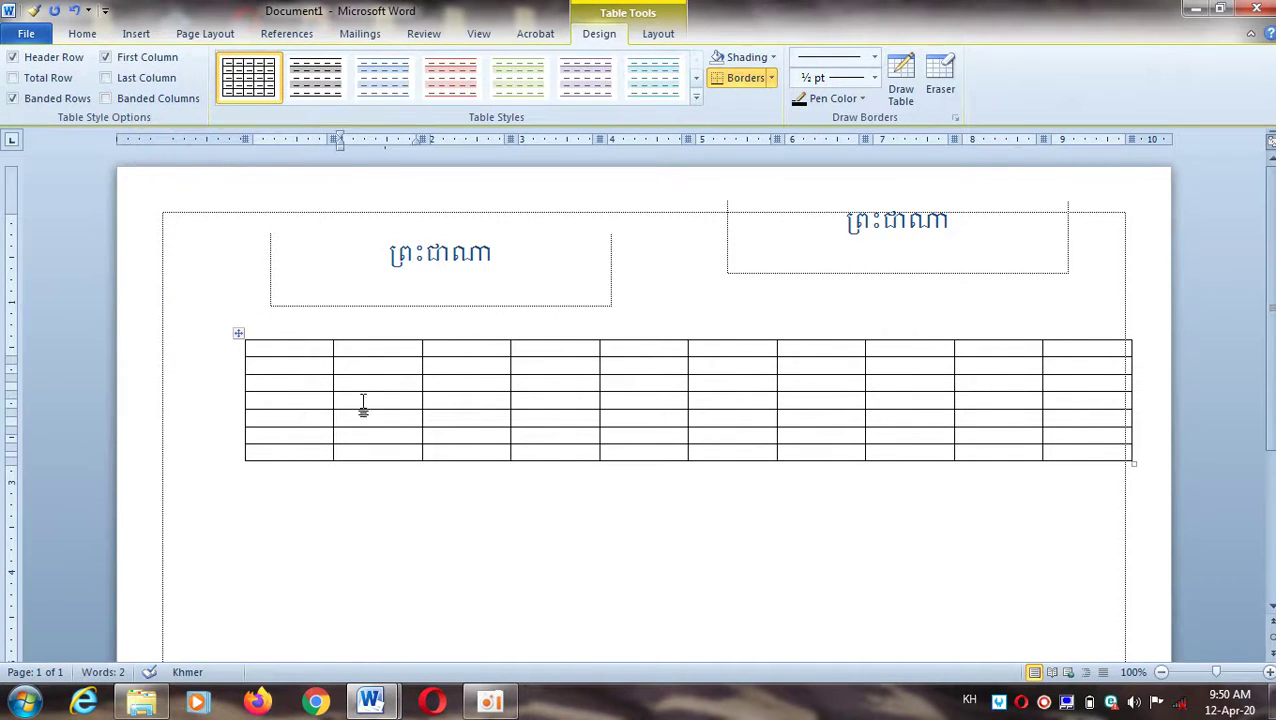
- Select the whole table and set its font to Khmer OS Muol Chieng
{"action": "left_click", "coordinate": [239, 335]}
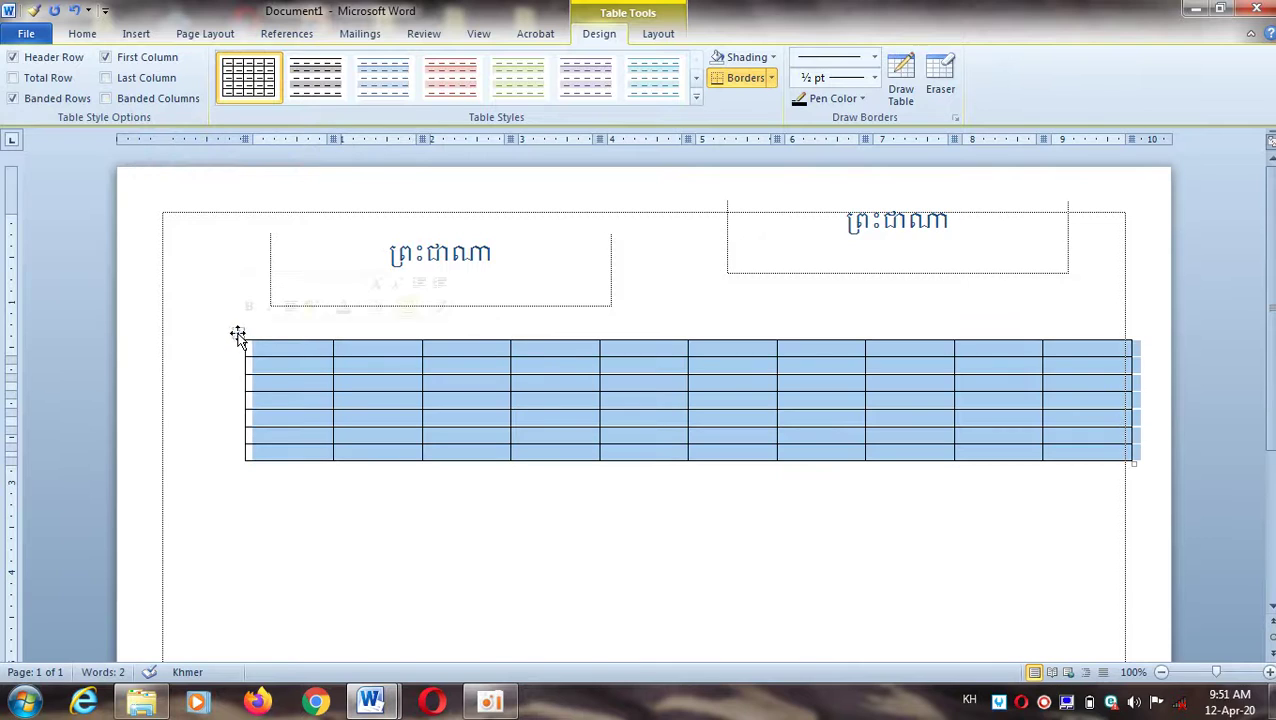
{"action": "left_click", "coordinate": [136, 34]}
{"action": "left_click", "coordinate": [193, 35]}
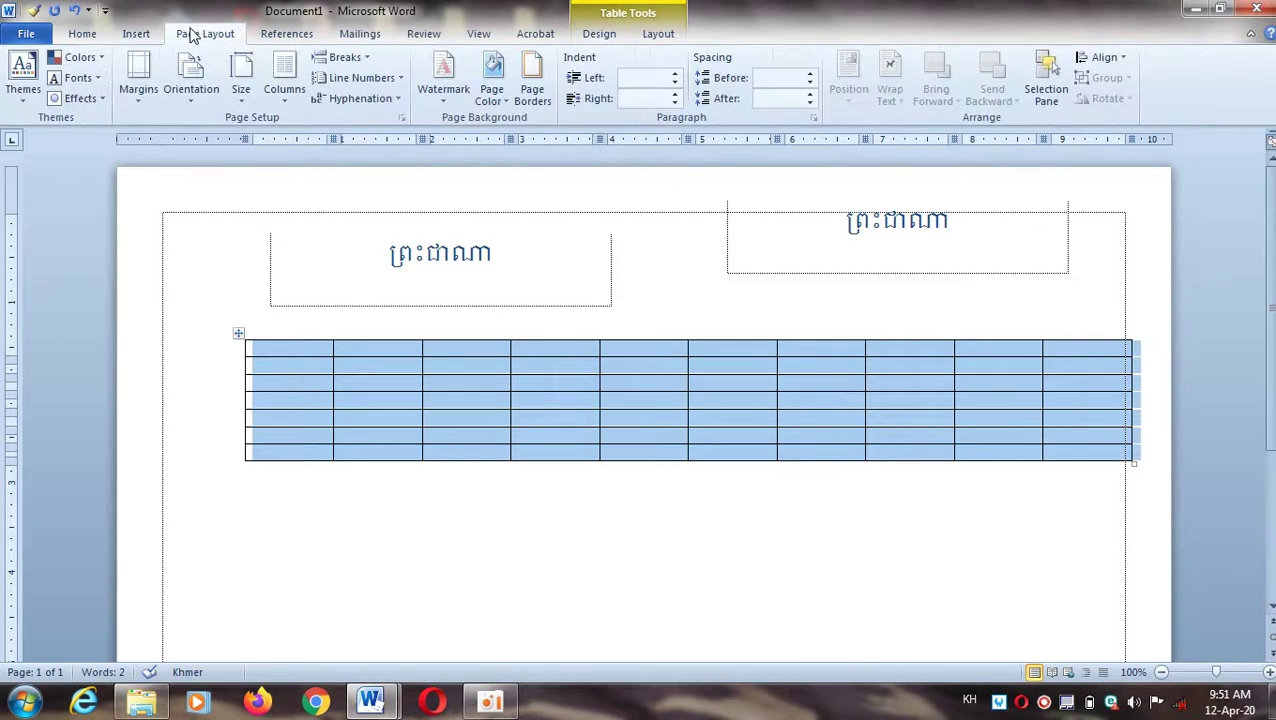
{"action": "left_click", "coordinate": [94, 38]}
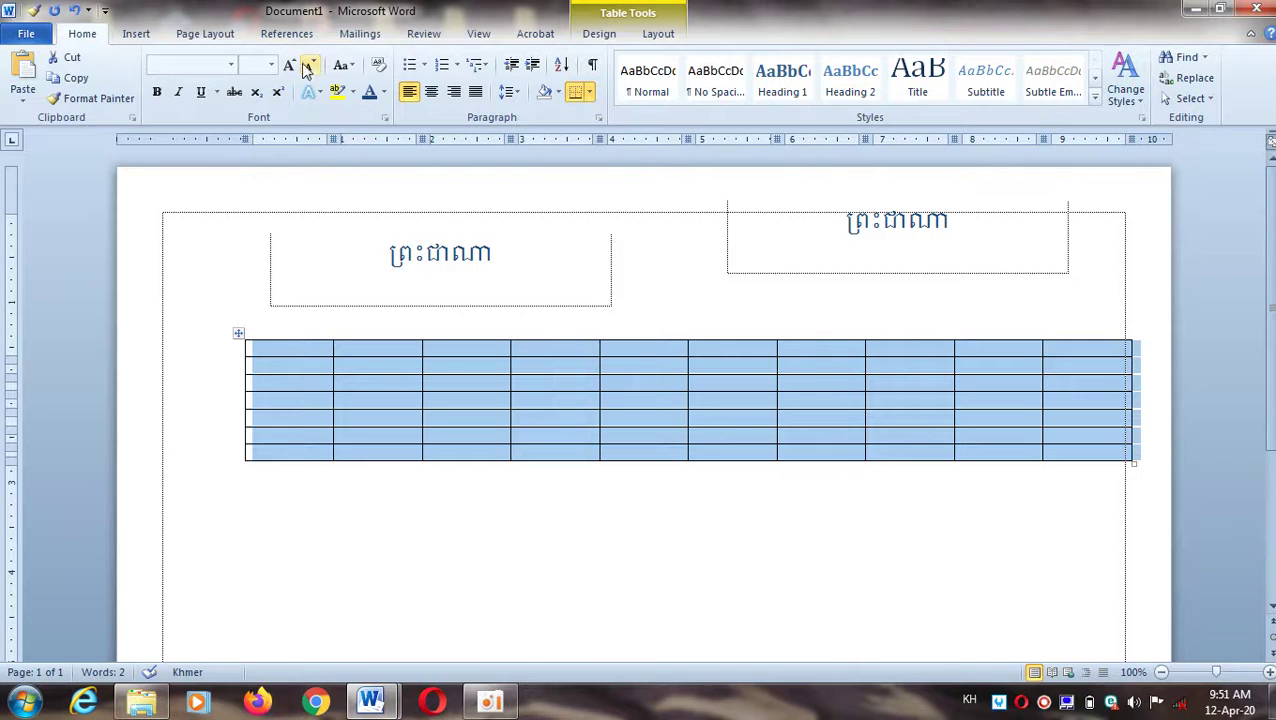
{"action": "left_click", "coordinate": [232, 66]}
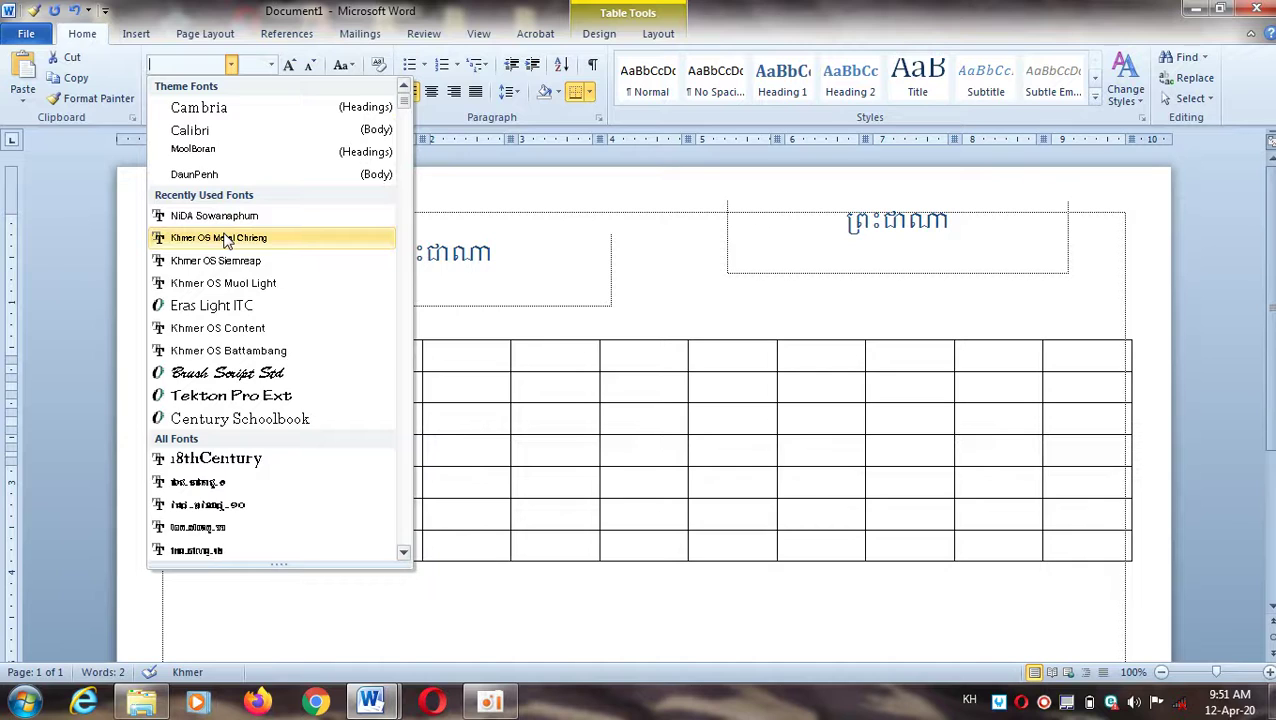
{"action": "left_click", "coordinate": [224, 238]}
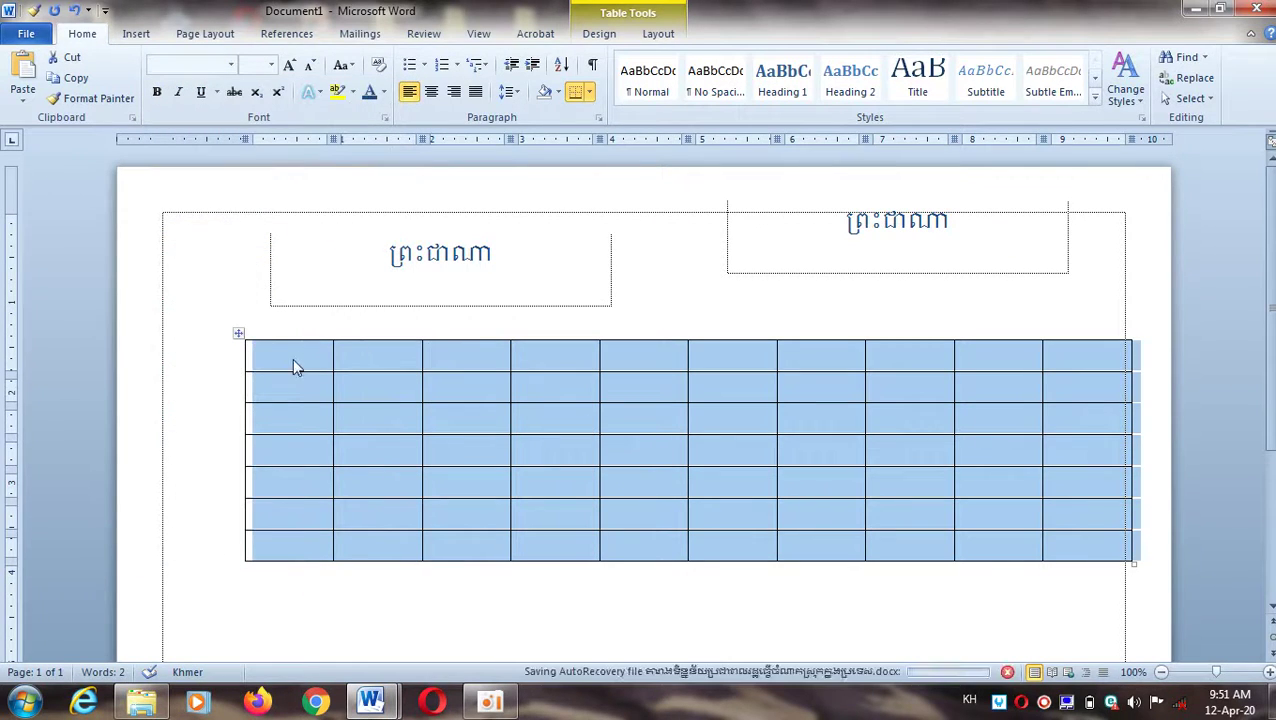
- Widen the first column toward the left margin and shrink row 3's first cell
{"action": "left_click", "coordinate": [346, 398]}
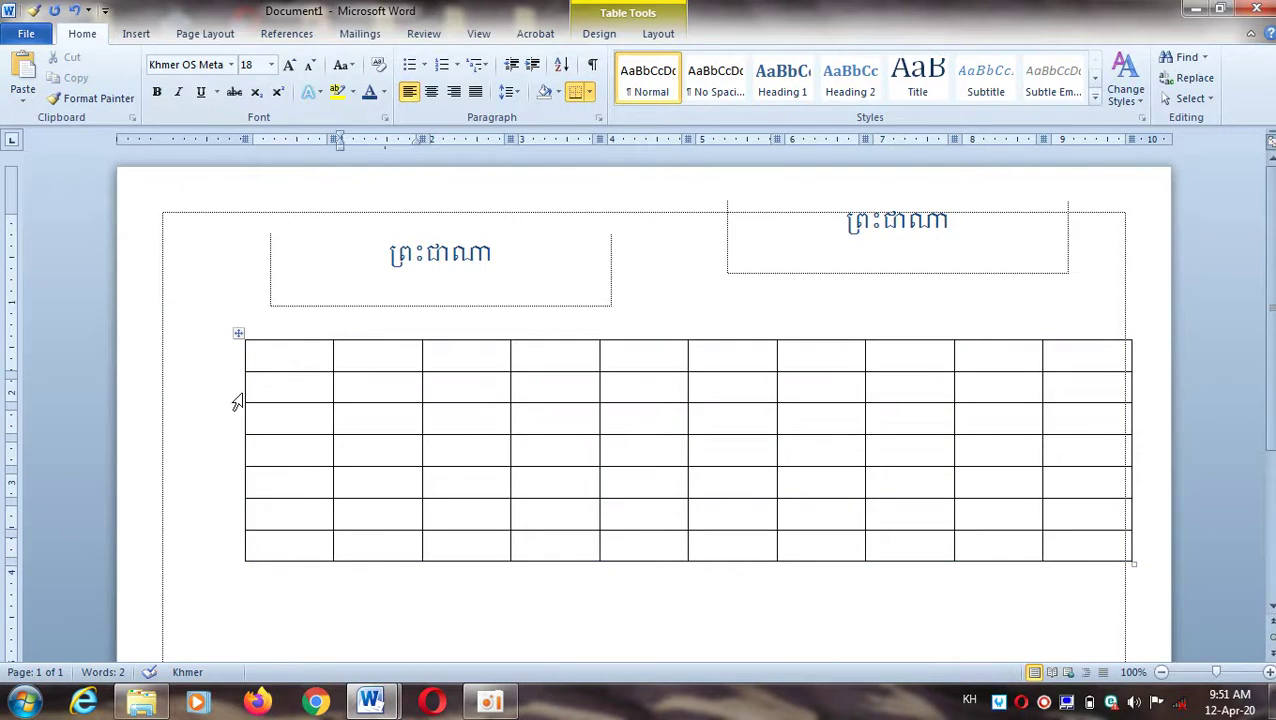
{"action": "left_click_drag", "start_coordinate": [245, 394], "coordinate": [167, 390]}
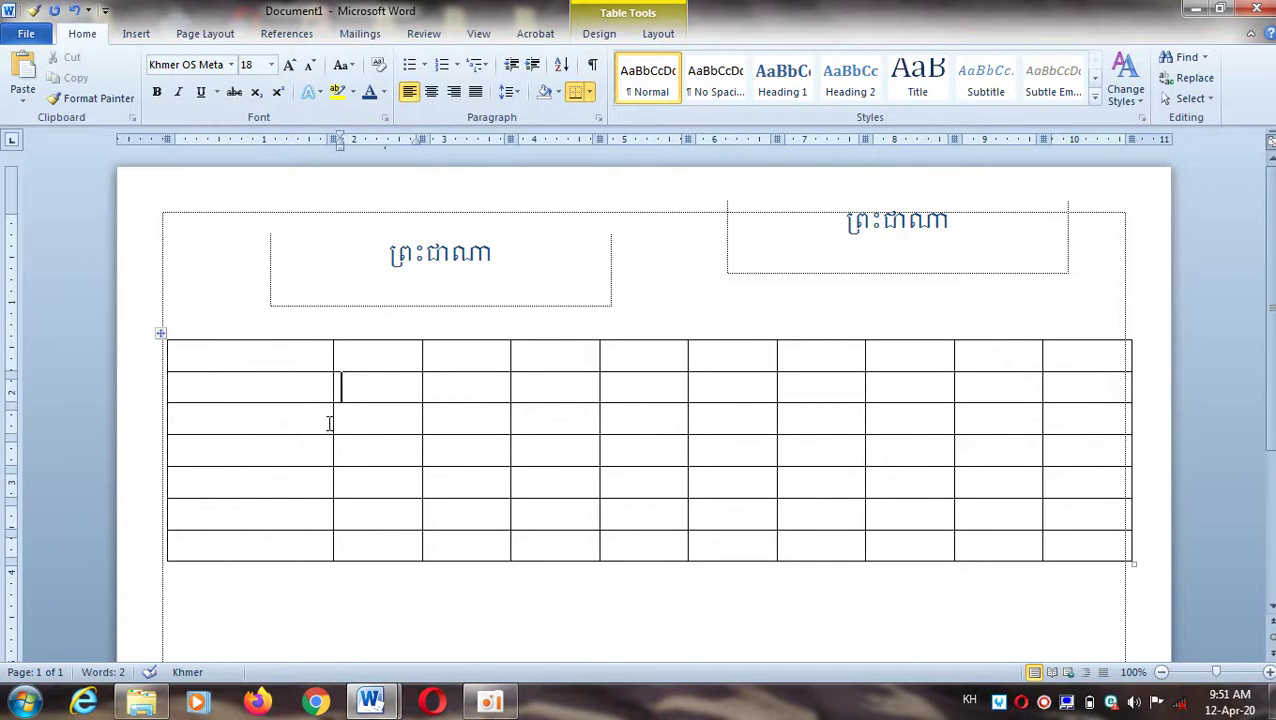
{"action": "left_click_drag", "start_coordinate": [330, 422], "coordinate": [288, 430]}
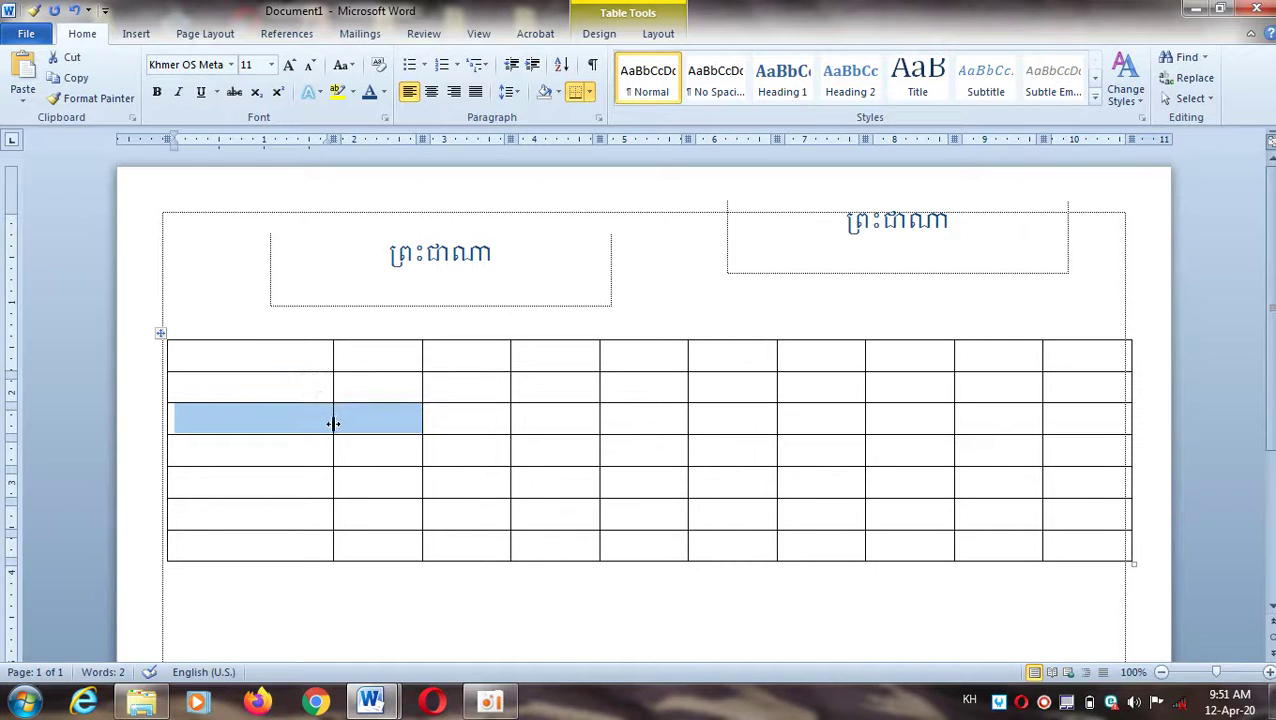
{"action": "left_click_drag", "start_coordinate": [333, 423], "coordinate": [223, 424]}
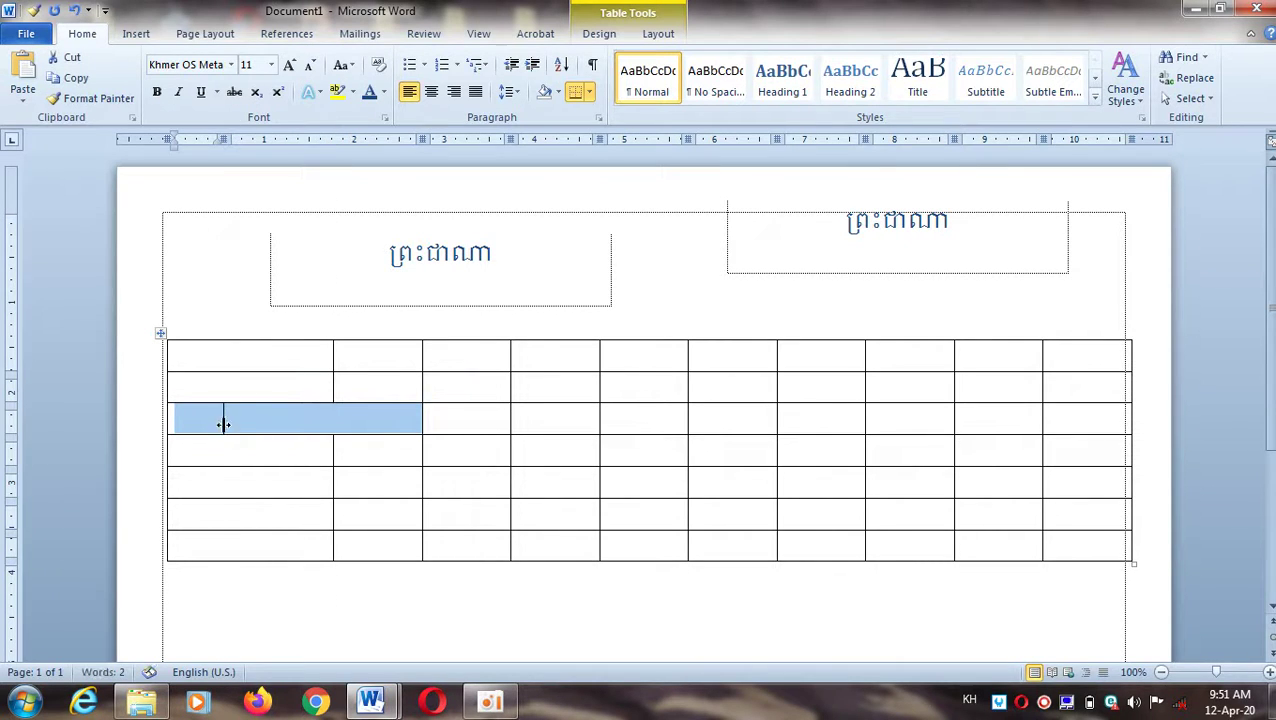
{"action": "left_click", "coordinate": [483, 349]}
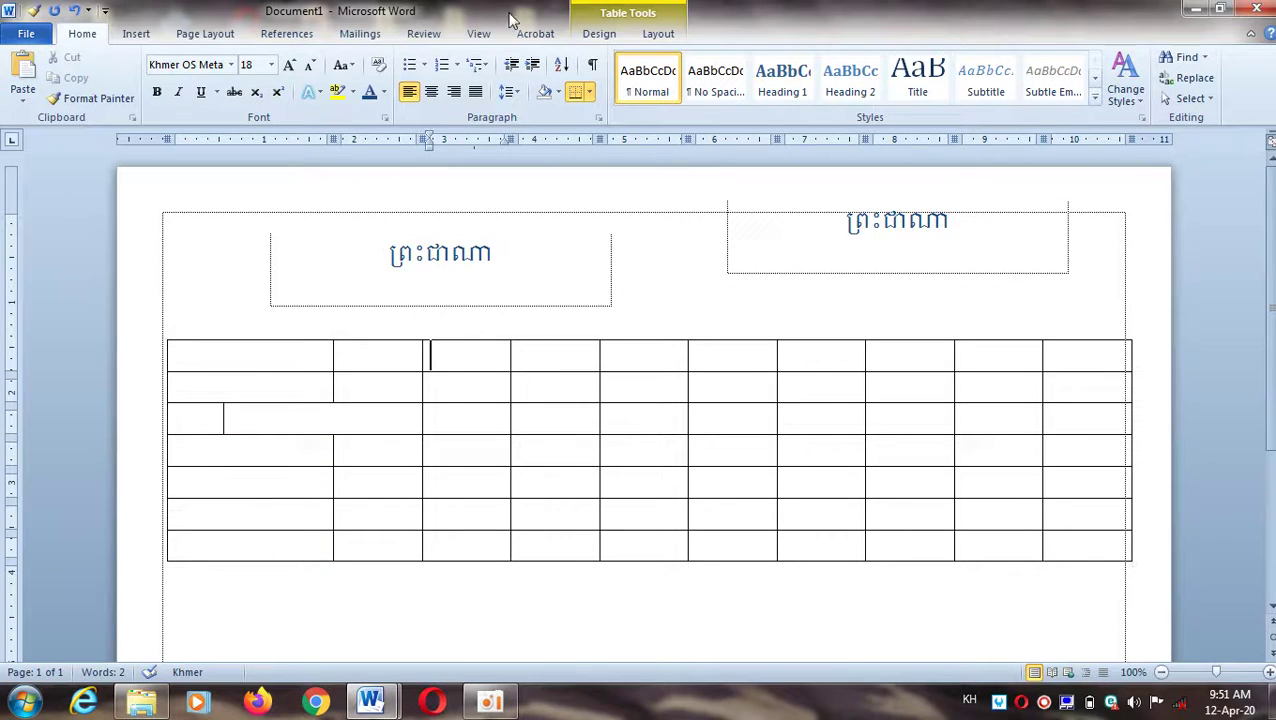
{"action": "left_click", "coordinate": [603, 38]}
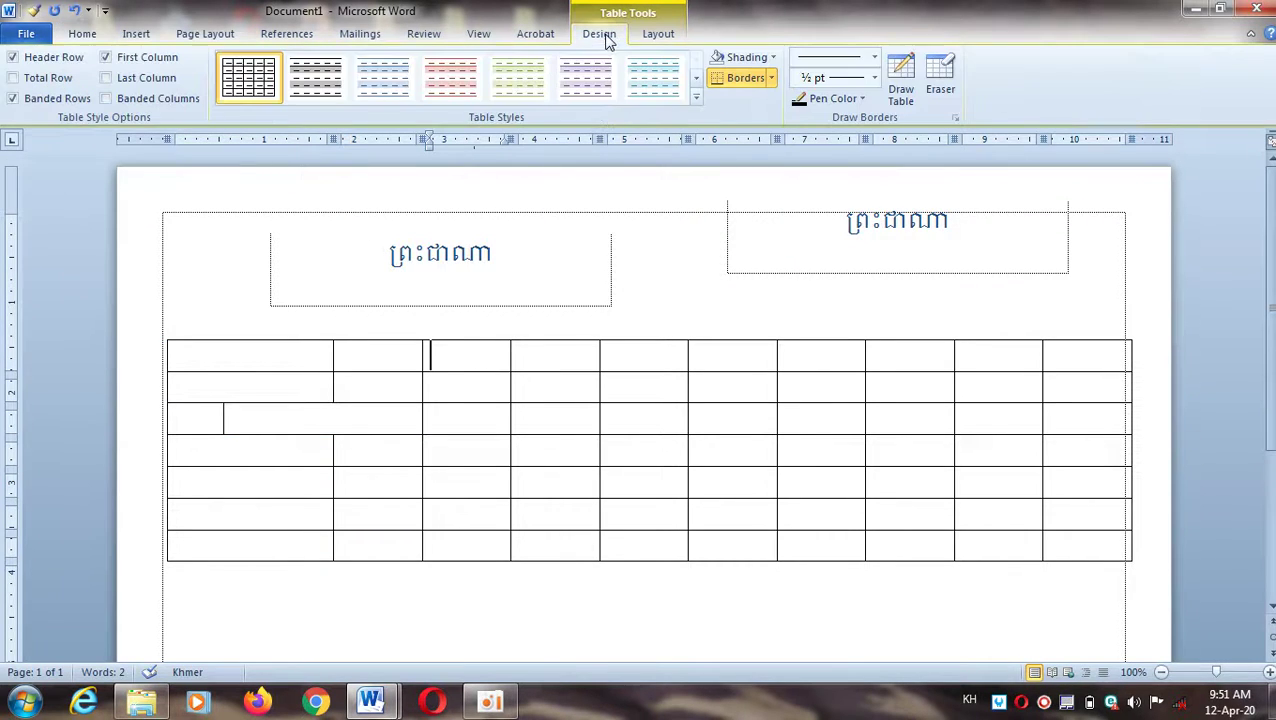
- Draw a horizontal line across the second column's header cell and type its Khmer heading
{"action": "left_click", "coordinate": [903, 75]}
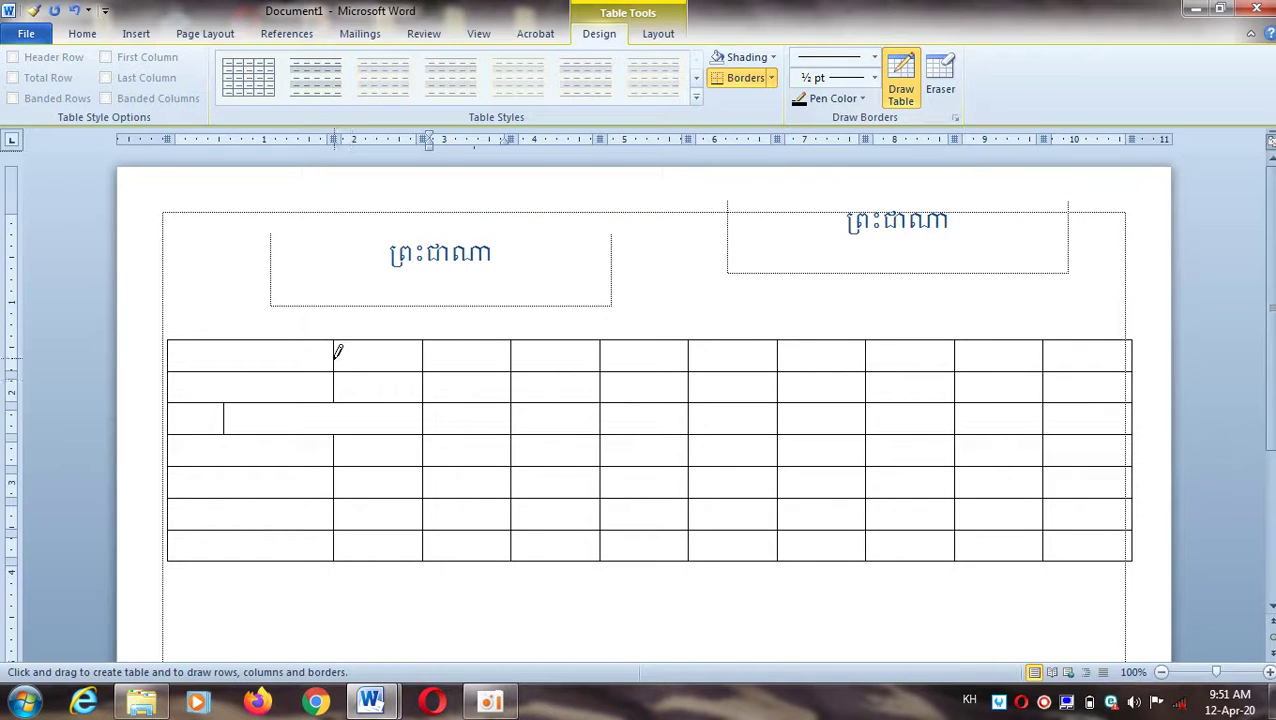
{"action": "left_click_drag", "start_coordinate": [336, 356], "coordinate": [422, 357]}
{"action": "type", "text": "េ០េ០ញ"}
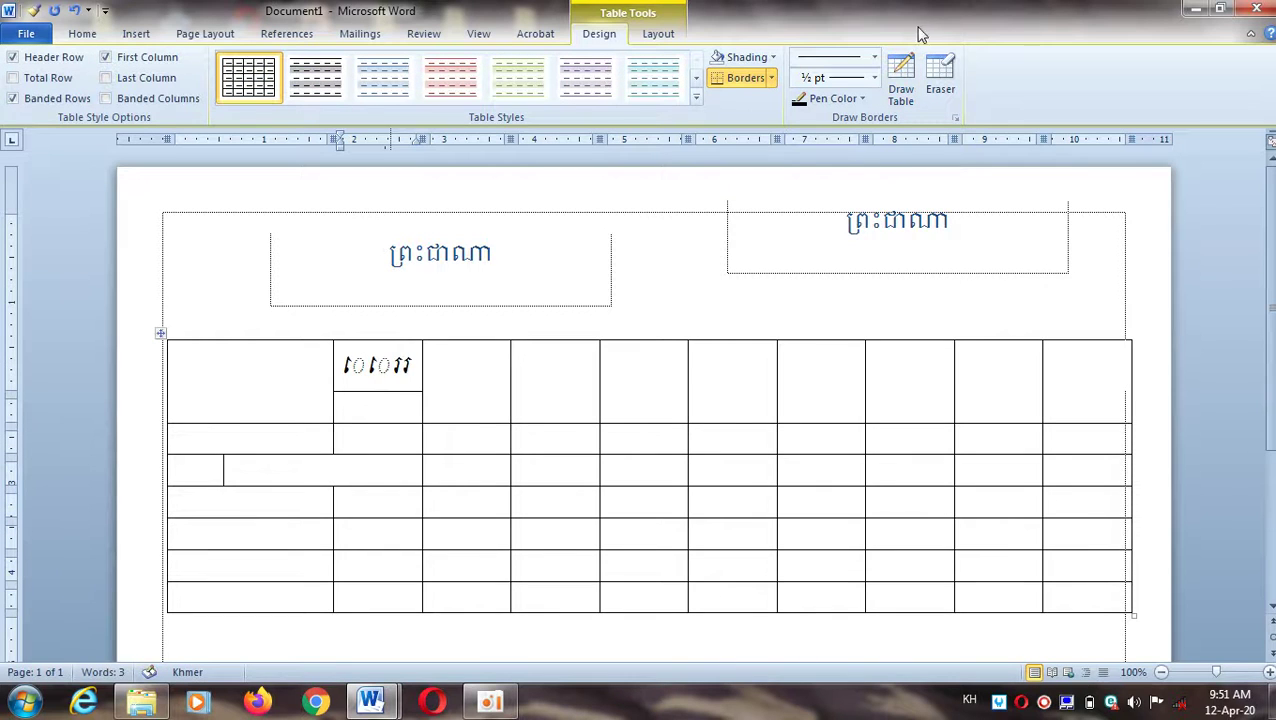
- Divide the lower half into two sub-cells labelled ប្រុស and ស្រី
{"action": "left_click", "coordinate": [900, 78]}
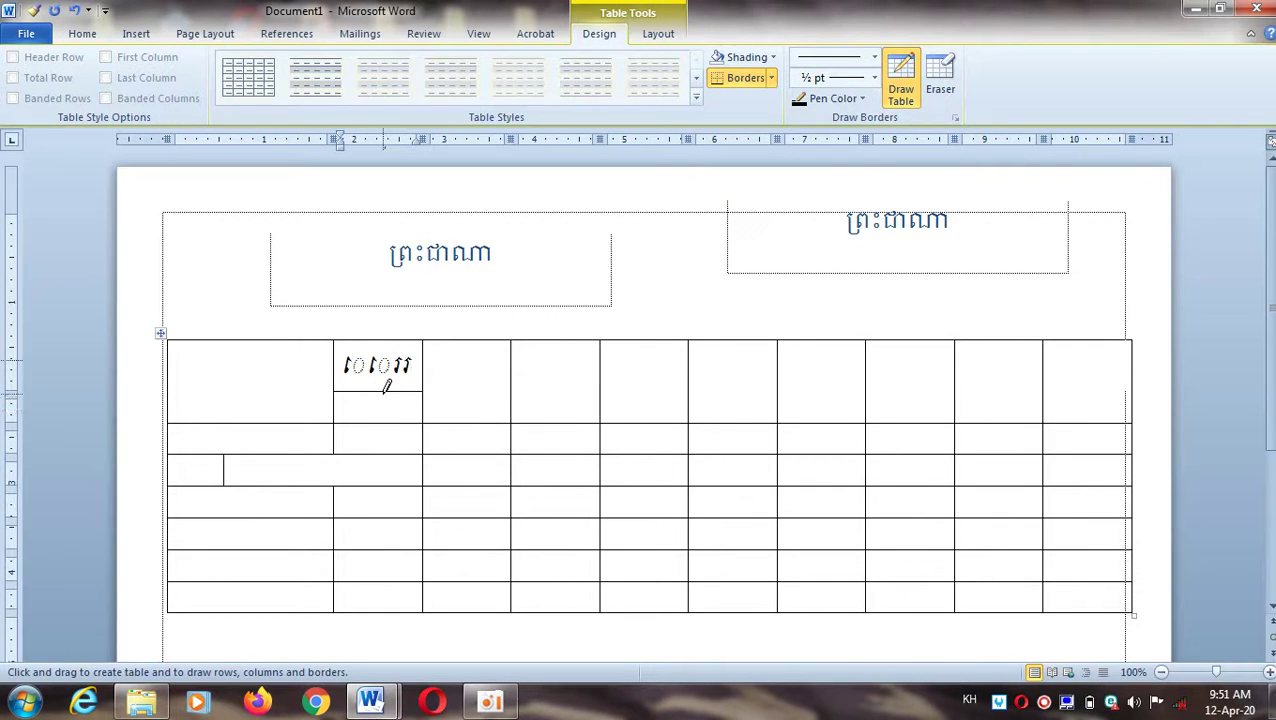
{"action": "left_click_drag", "start_coordinate": [379, 390], "coordinate": [379, 410]}
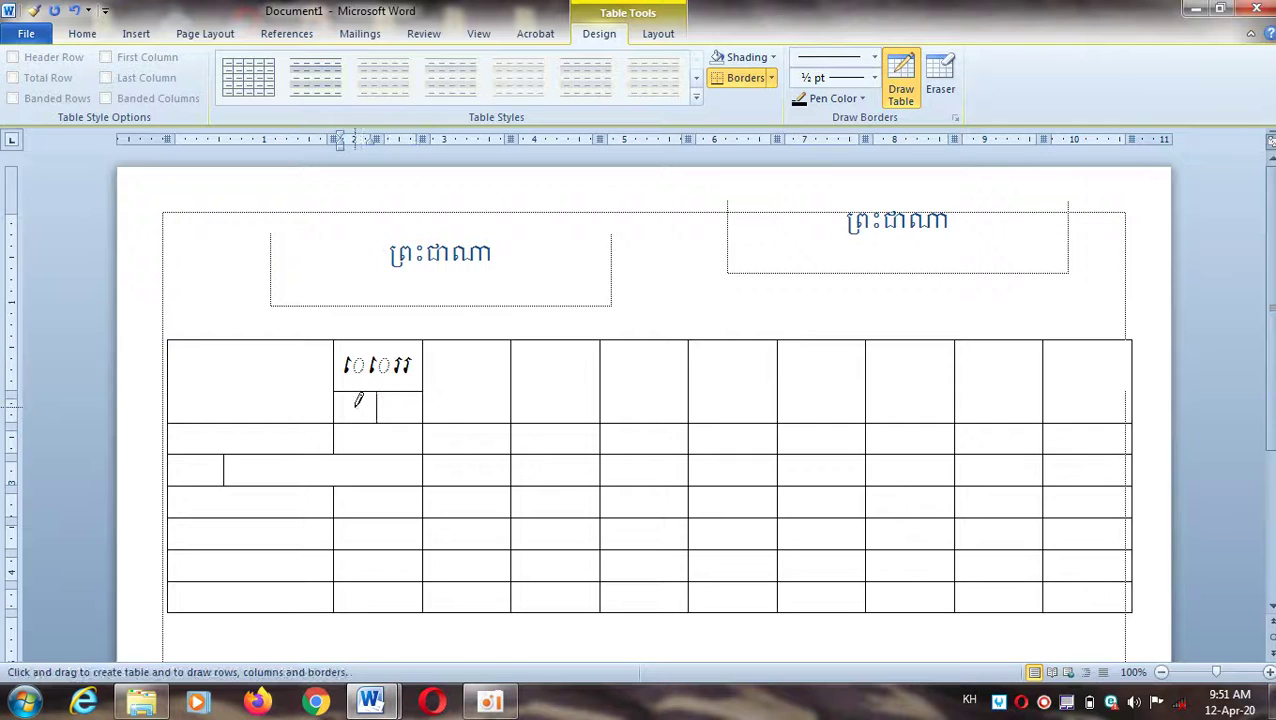
{"action": "type", "text": "ប្រុស"}
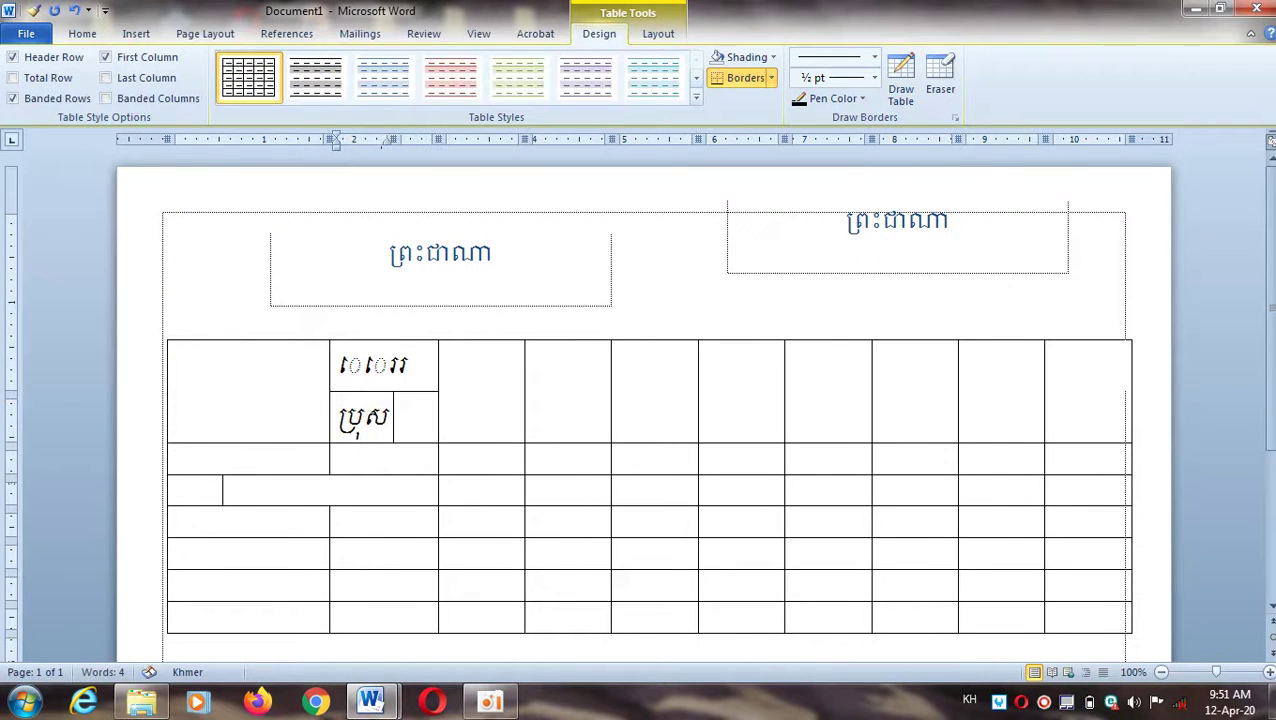
{"action": "key", "text": "Tab"}
{"action": "type", "text": "ស"}
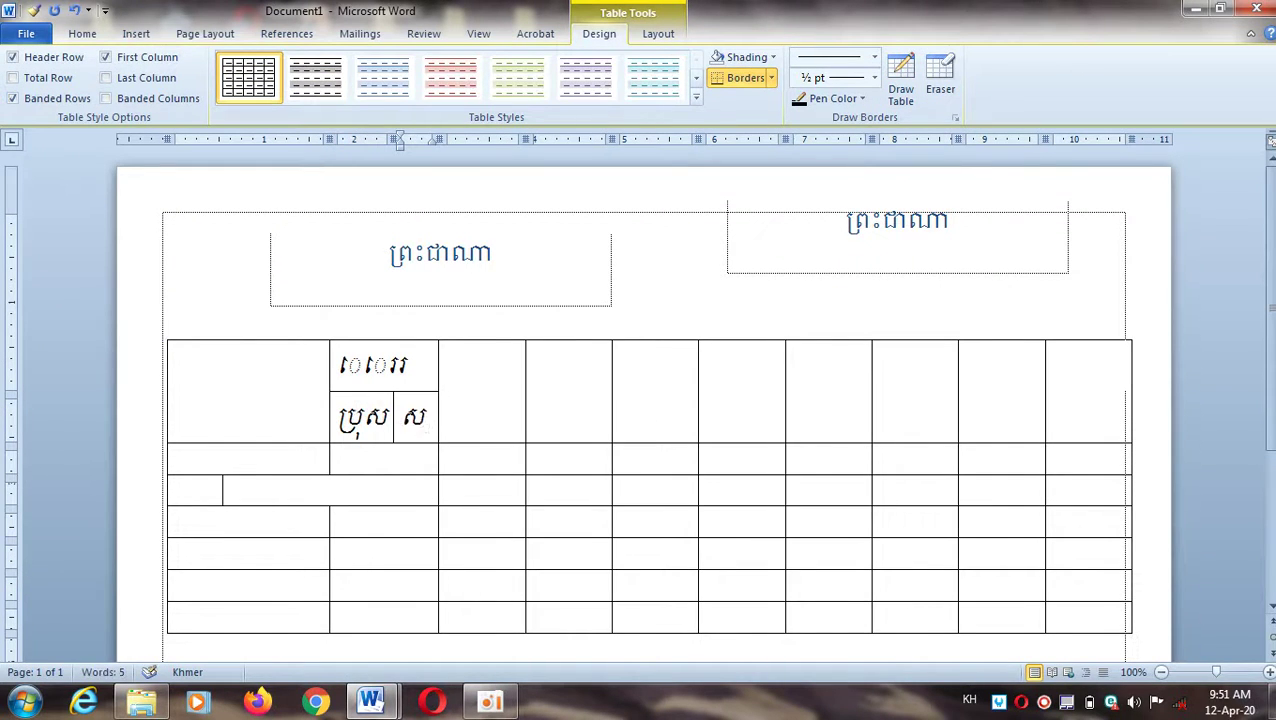
{"action": "type", "text": "្រី"}
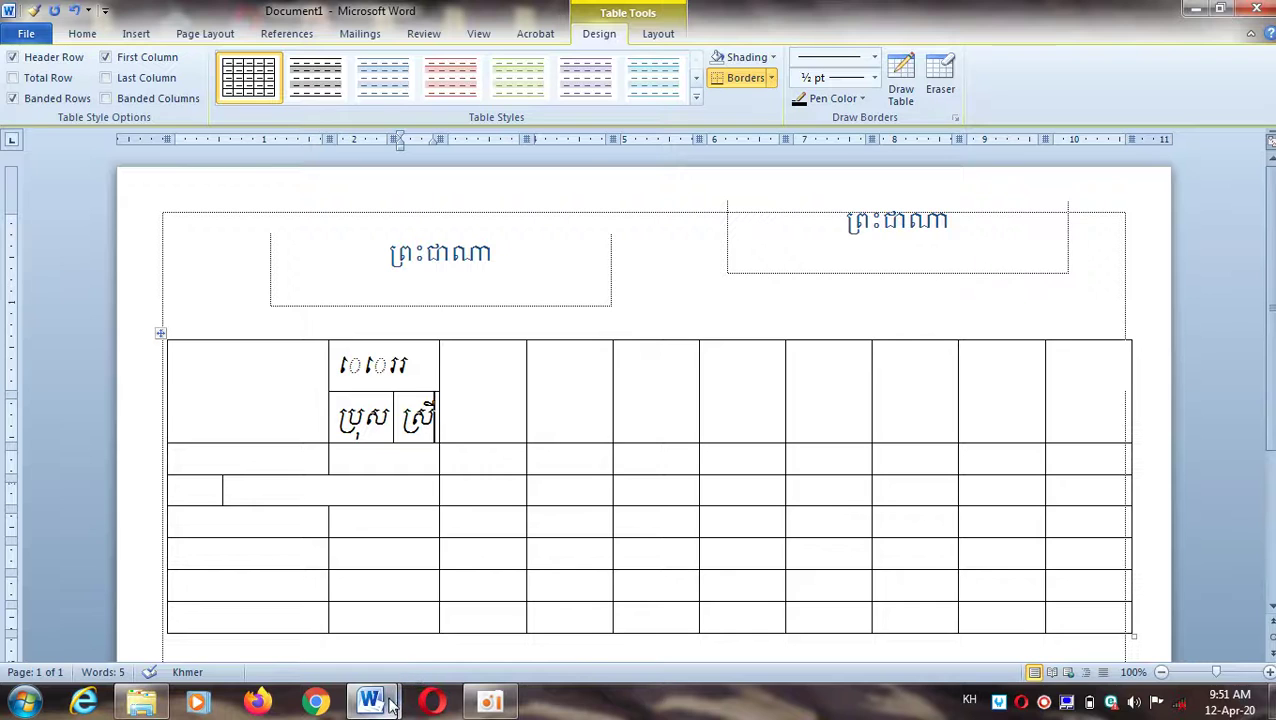
{"action": "mouse_move", "coordinate": [370, 701]}
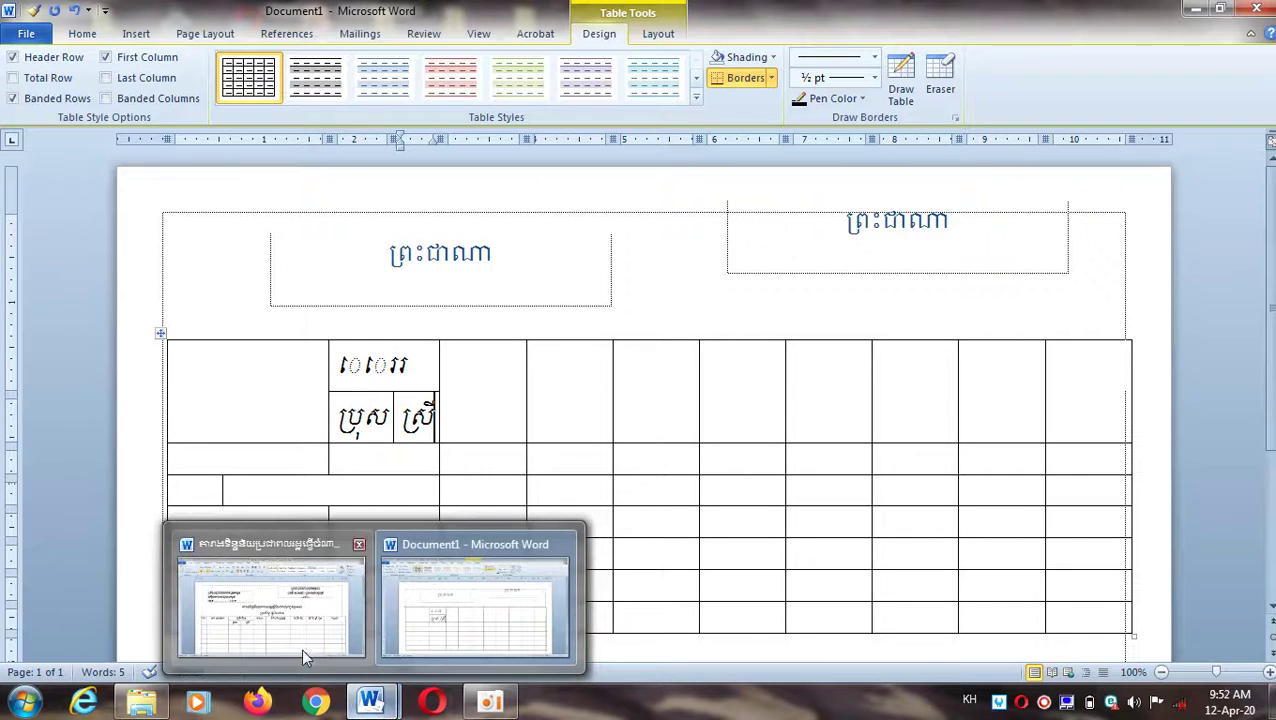
- Switch to the finished Khmer form document and scroll through its header, title and table
{"action": "left_click", "coordinate": [301, 648]}
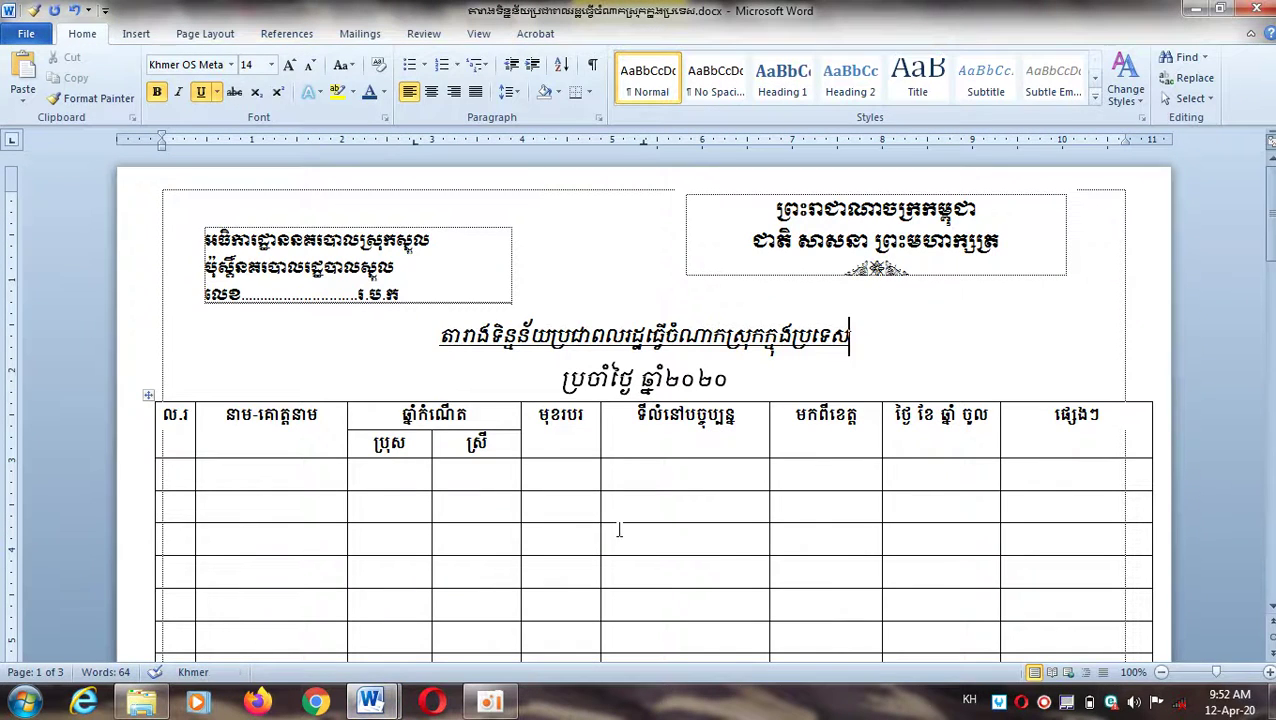
{"action": "left_click_drag", "start_coordinate": [1268, 200], "coordinate": [1268, 228]}
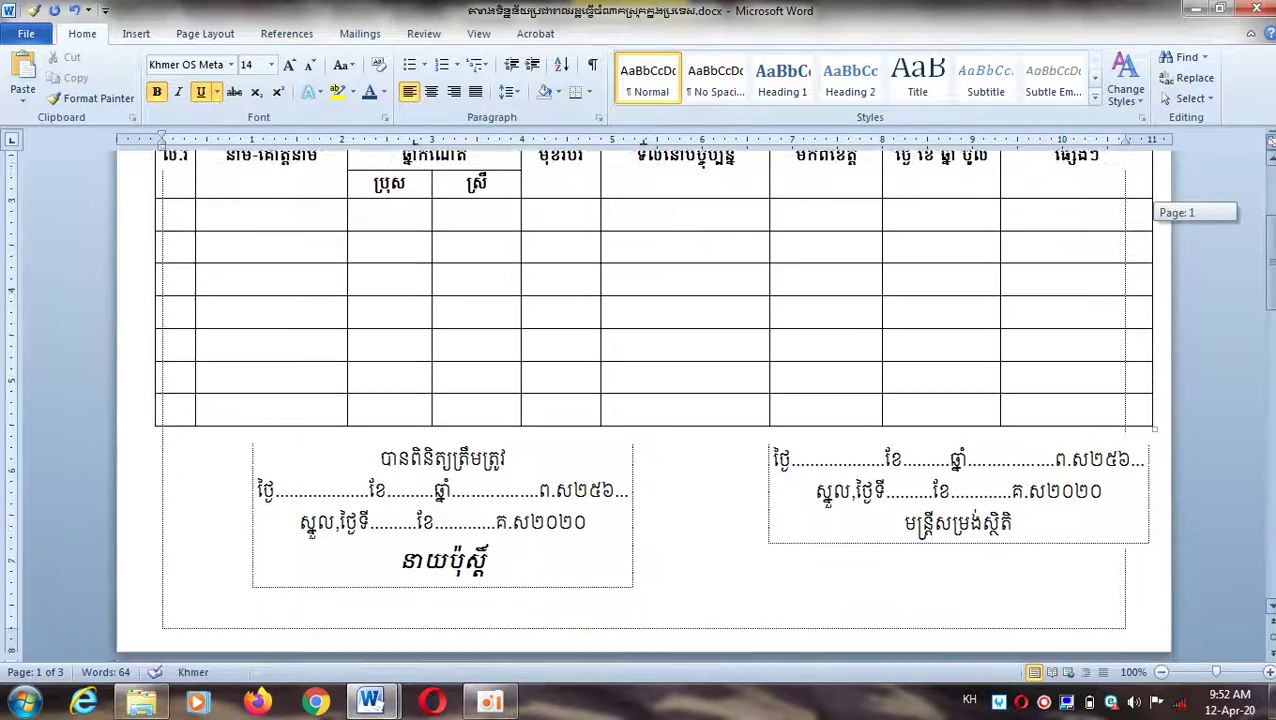
{"action": "left_click_drag", "start_coordinate": [1268, 228], "coordinate": [1268, 248]}
{"action": "left_click_drag", "start_coordinate": [1270, 143], "coordinate": [1272, 480]}
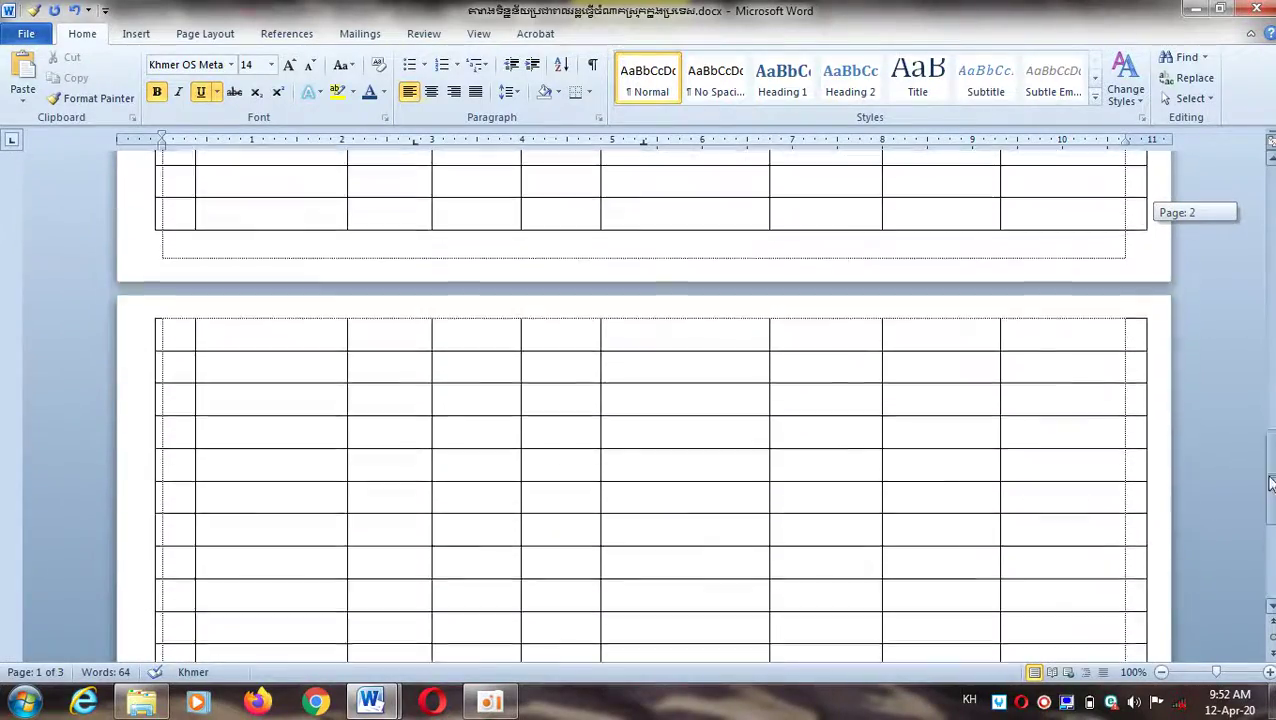
{"action": "mouse_move", "coordinate": [1272, 212]}
{"action": "left_mouse_down"}
{"action": "mouse_move", "coordinate": [1270, 282]}
{"action": "mouse_move", "coordinate": [1263, 218]}
{"action": "left_mouse_up"}
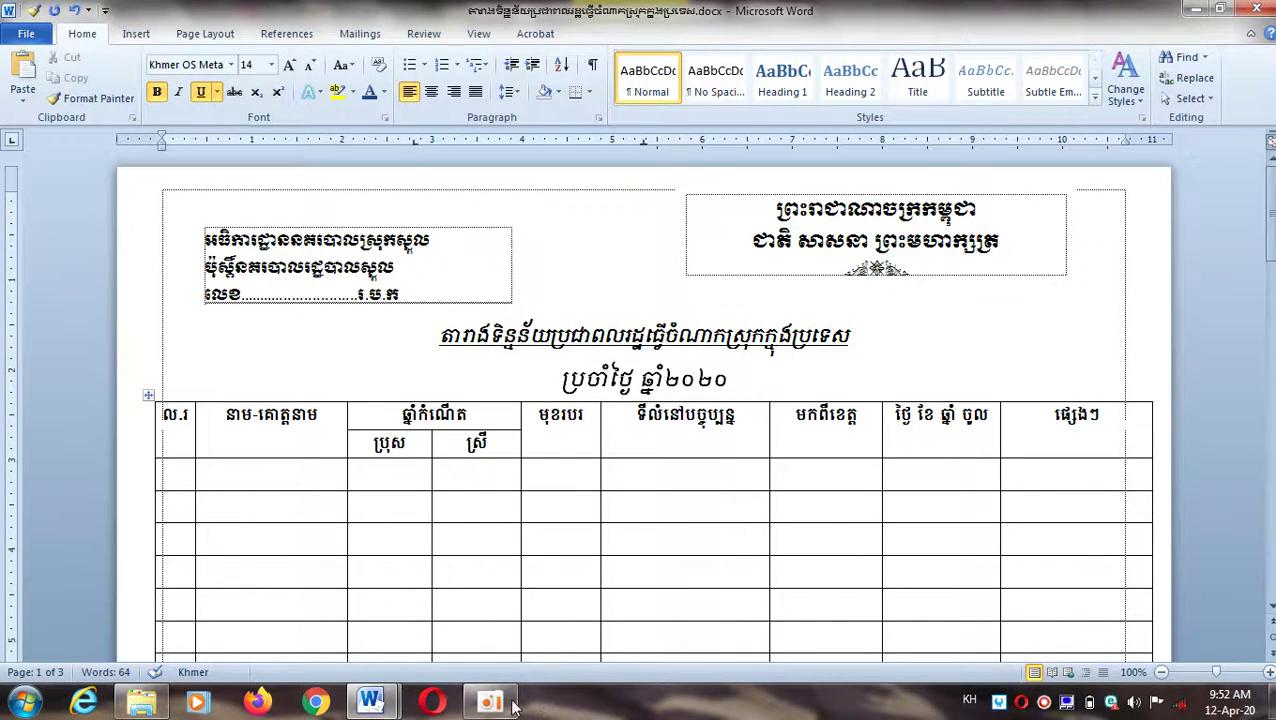
{"action": "mouse_move", "coordinate": [490, 703]}
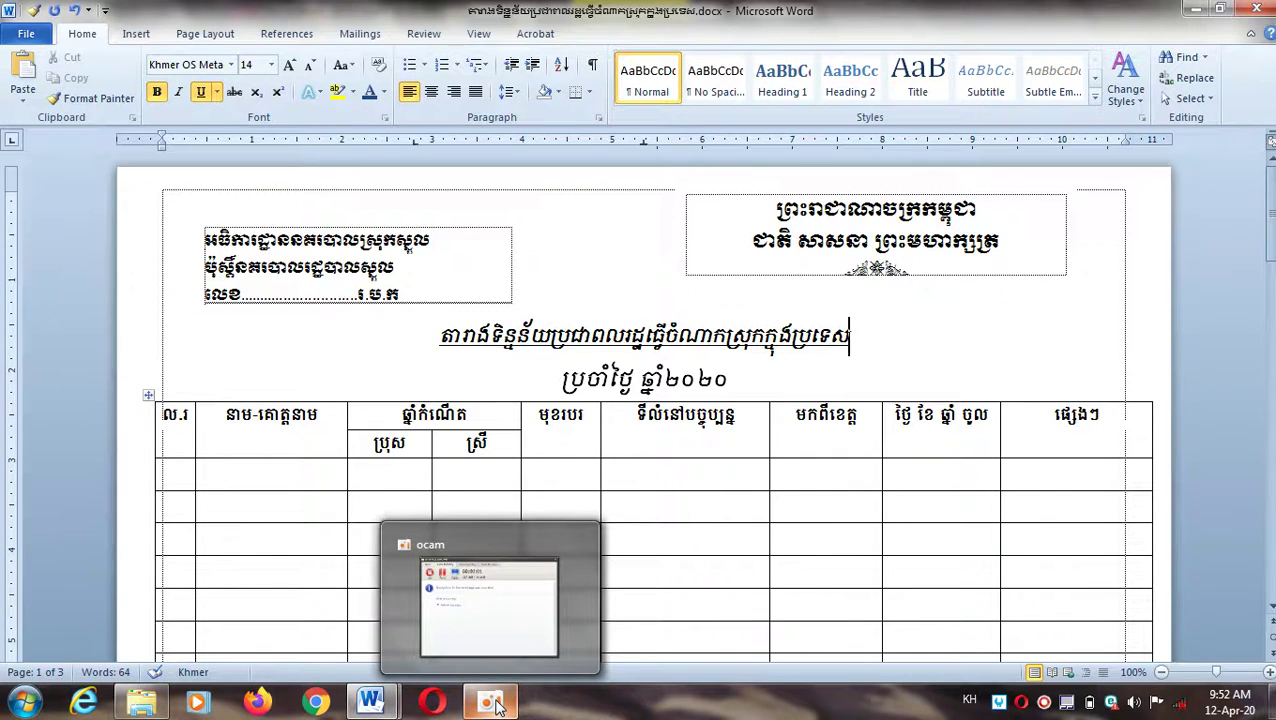
{"action": "left_click", "coordinate": [497, 705]}
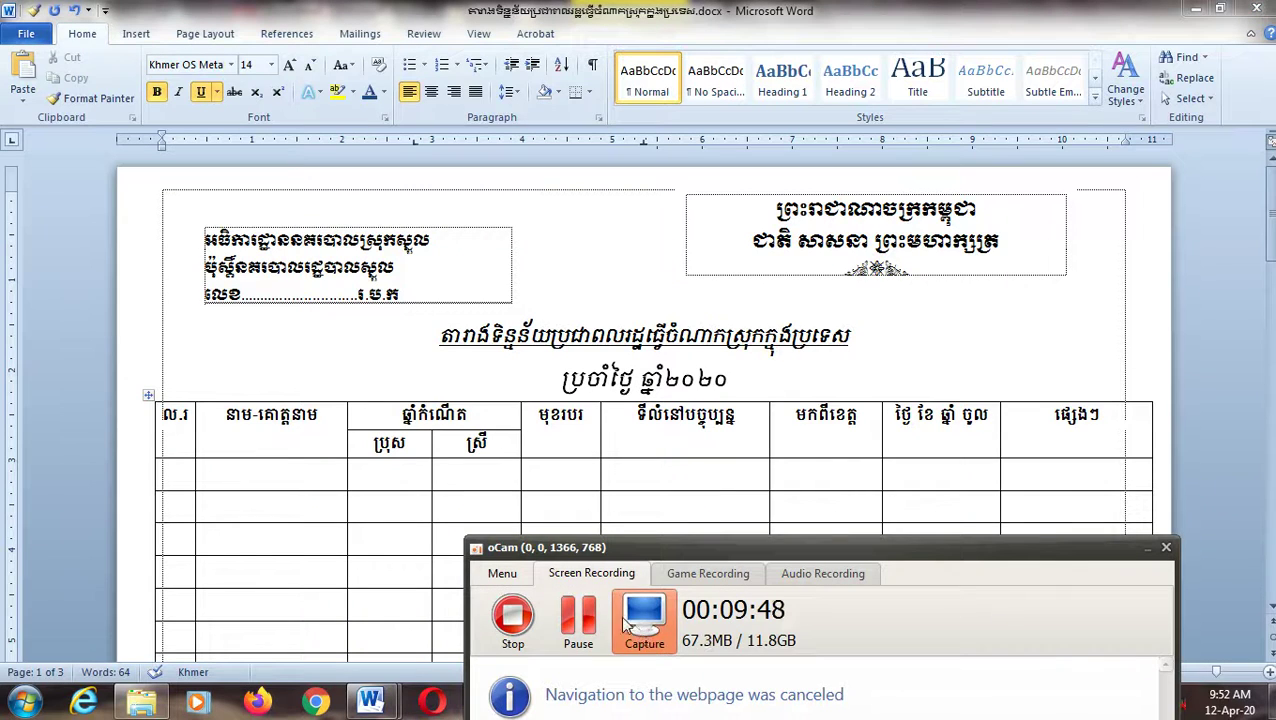